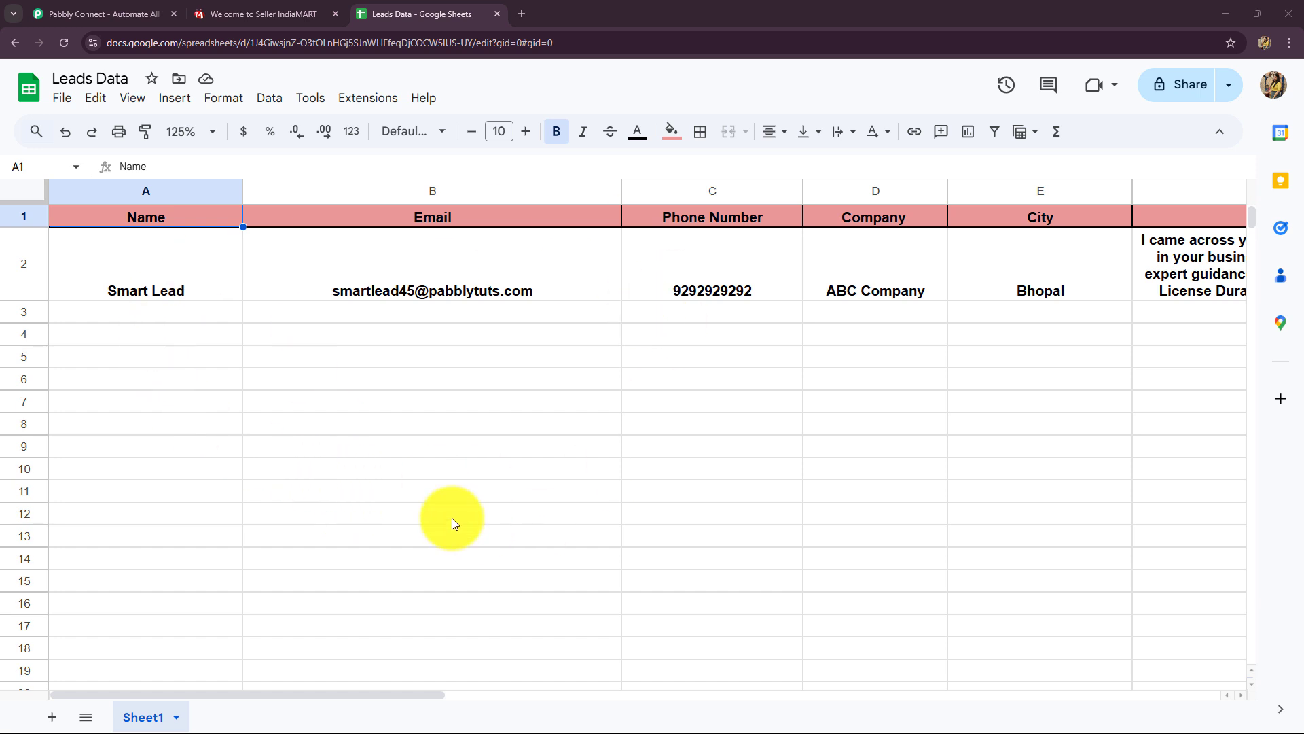
- Switch to the IndiaMART seller dashboard listing 49 buyer enquiry messages
{"action": "left_click", "coordinate": [258, 14]}
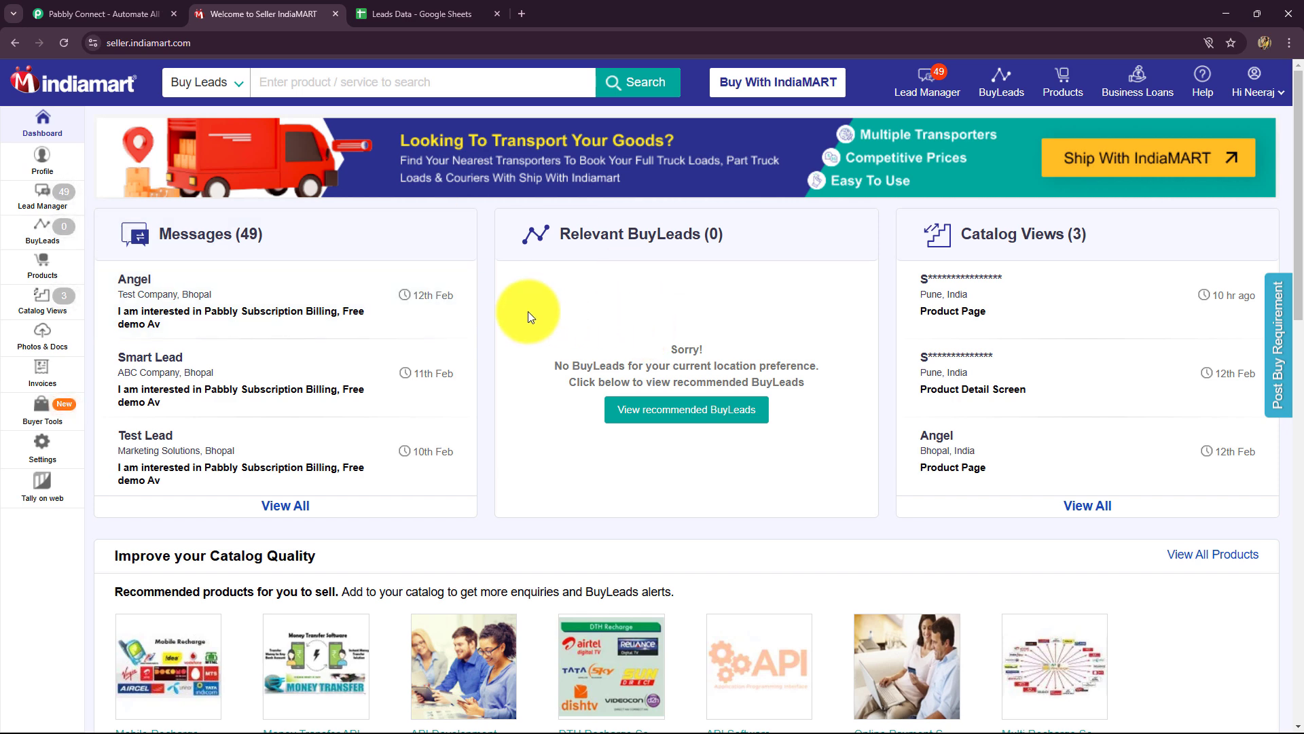
- Move between the Leads Data sheet and IndiaMART tabs, ending on the Pabbly Connect website
{"action": "left_click", "coordinate": [394, 14]}
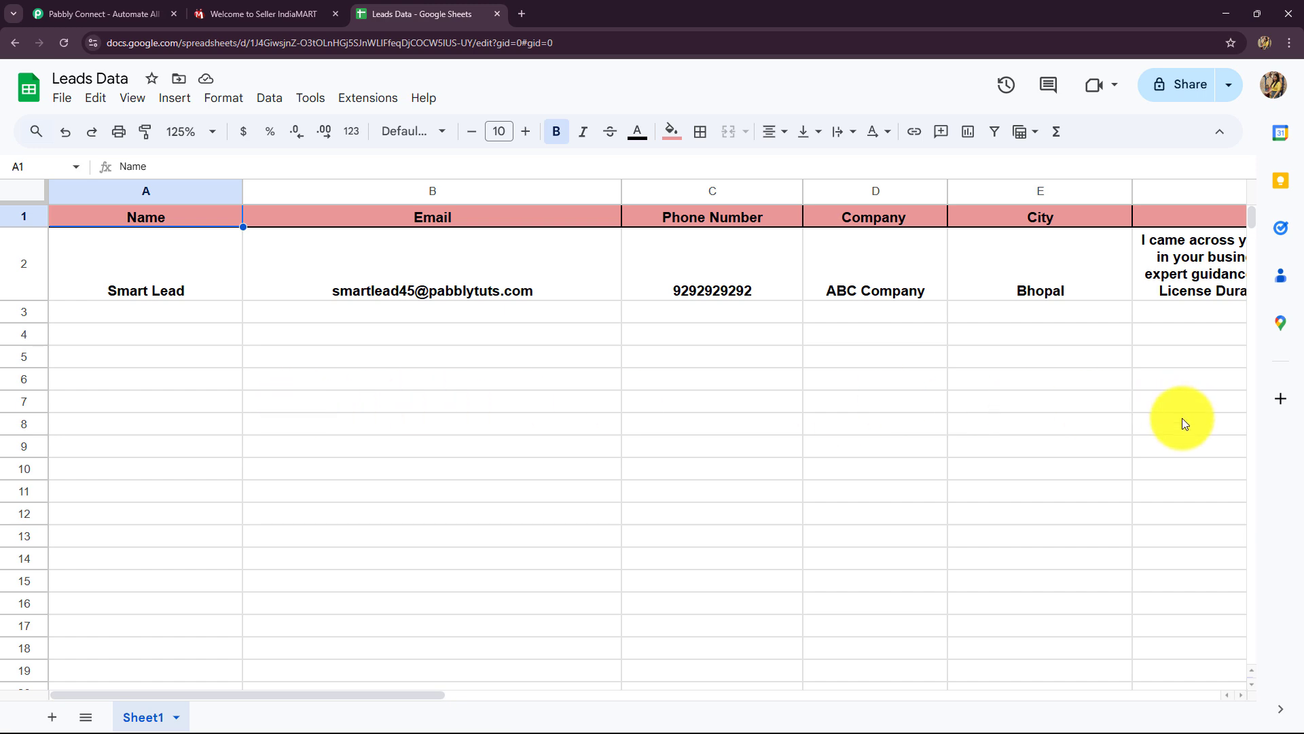
{"action": "left_click", "coordinate": [233, 14]}
{"action": "left_click", "coordinate": [421, 13]}
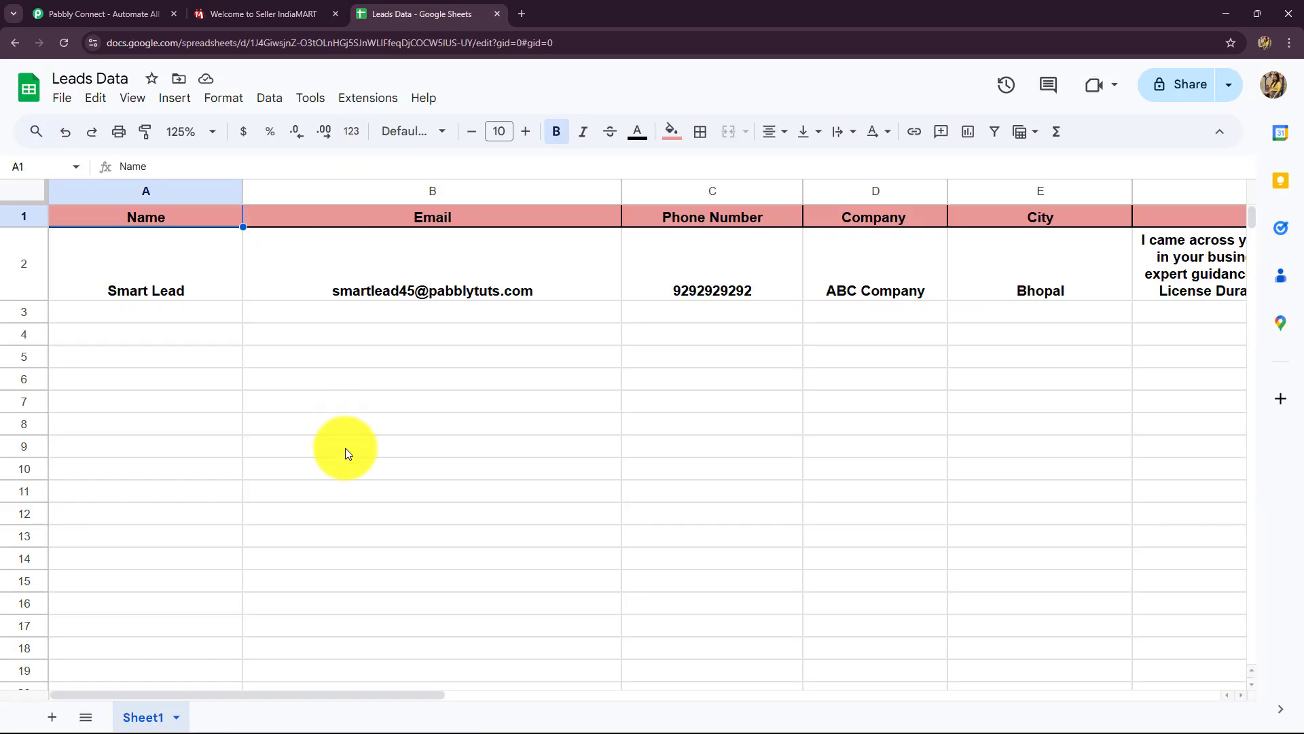
{"action": "left_click", "coordinate": [136, 11]}
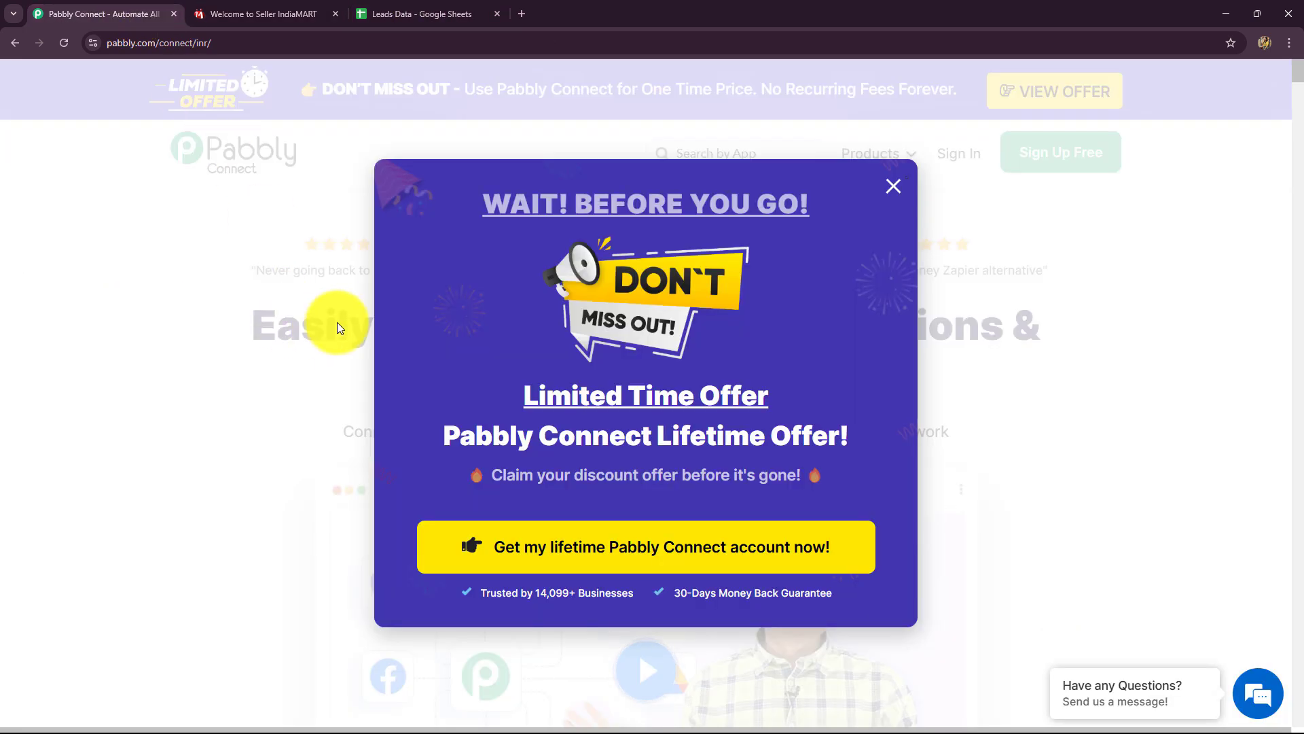
- Close the 'Don't miss out' lifetime-offer pop-up to reveal the Pabbly Connect homepage
{"action": "left_click", "coordinate": [885, 192]}
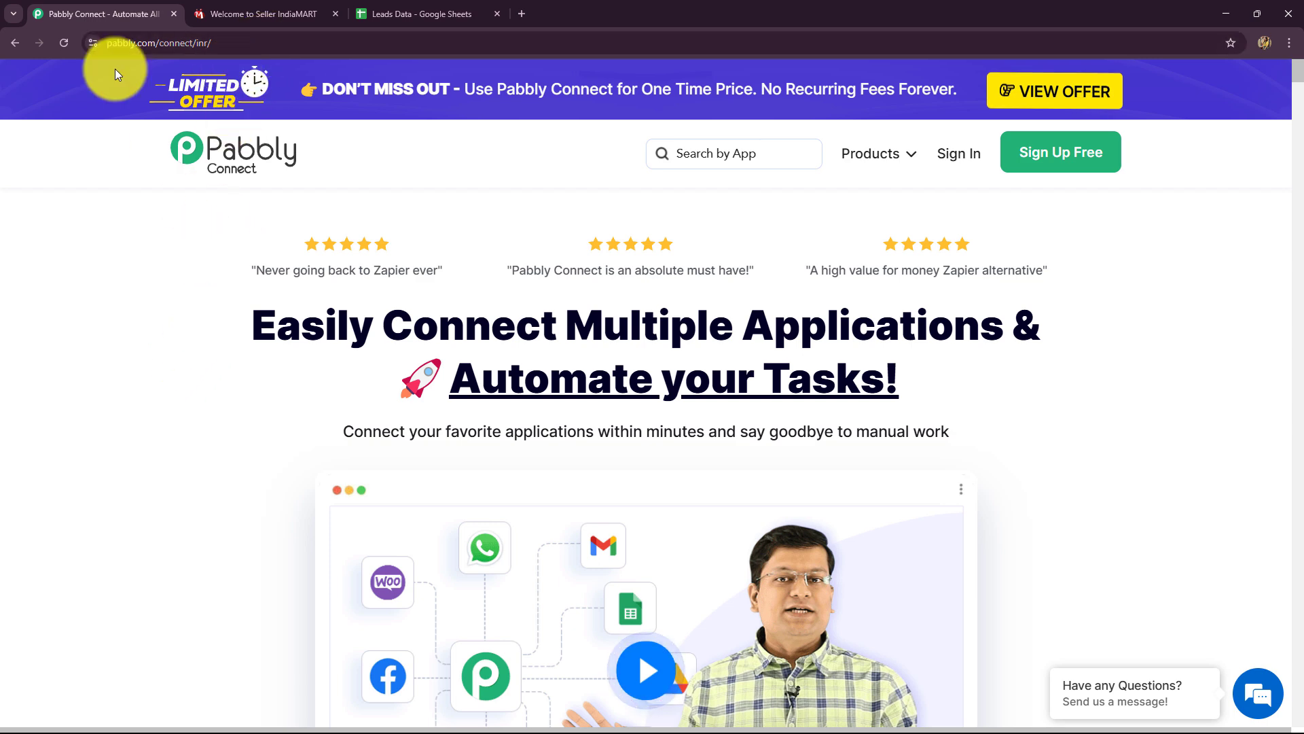
{"action": "left_click", "coordinate": [276, 11]}
{"action": "left_click", "coordinate": [378, 18]}
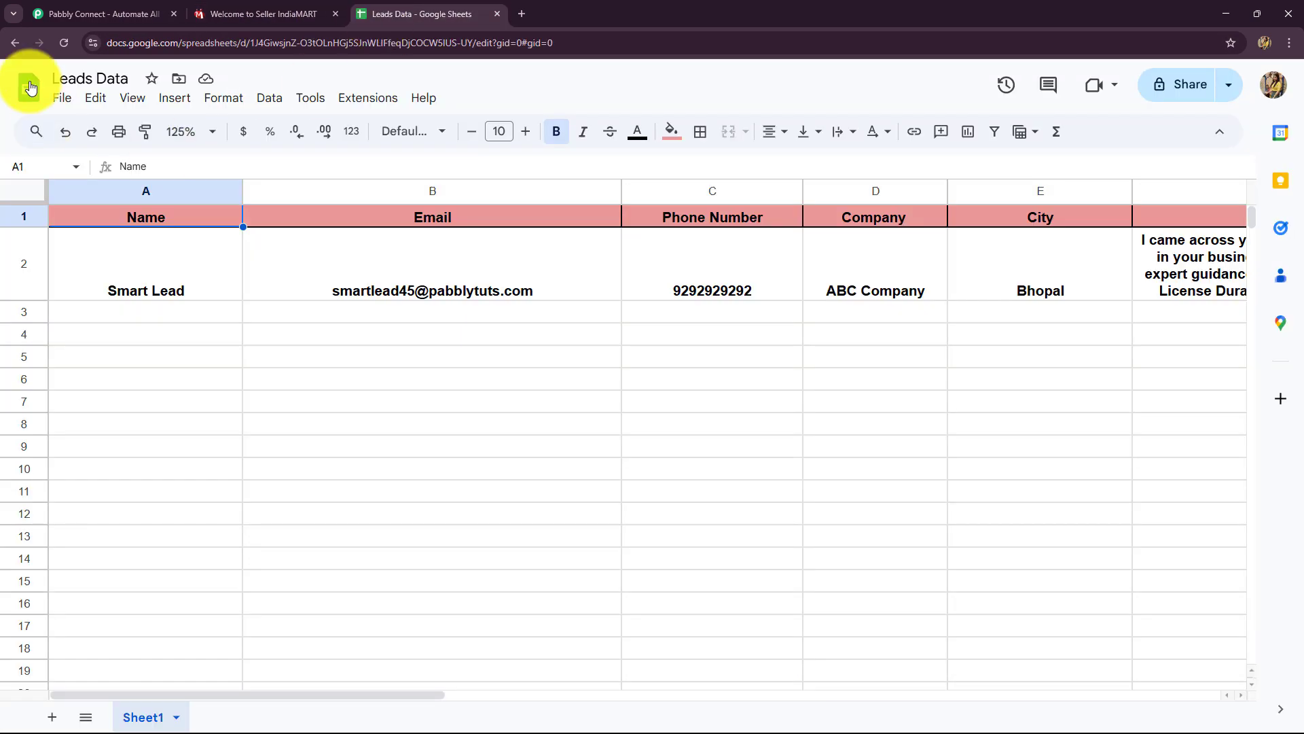
{"action": "left_click", "coordinate": [102, 14]}
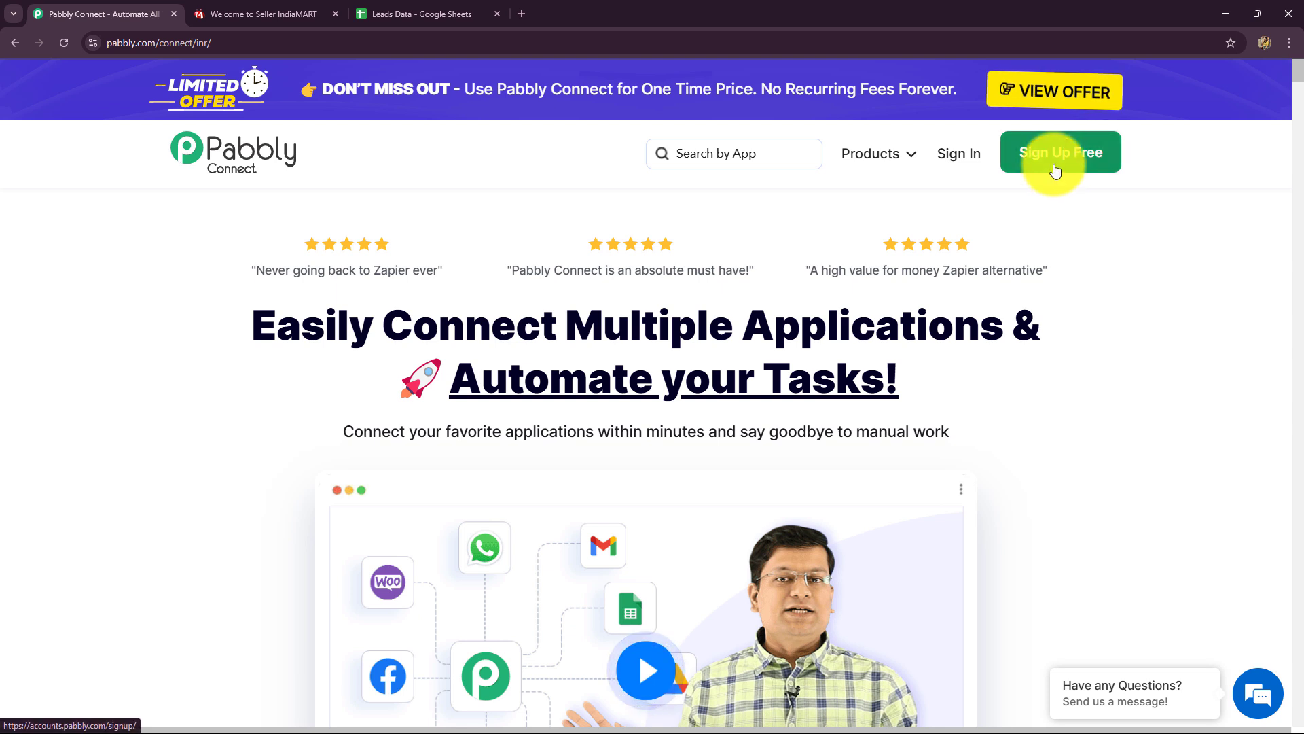
{"action": "left_click_drag", "start_coordinate": [223, 314], "coordinate": [1030, 427]}
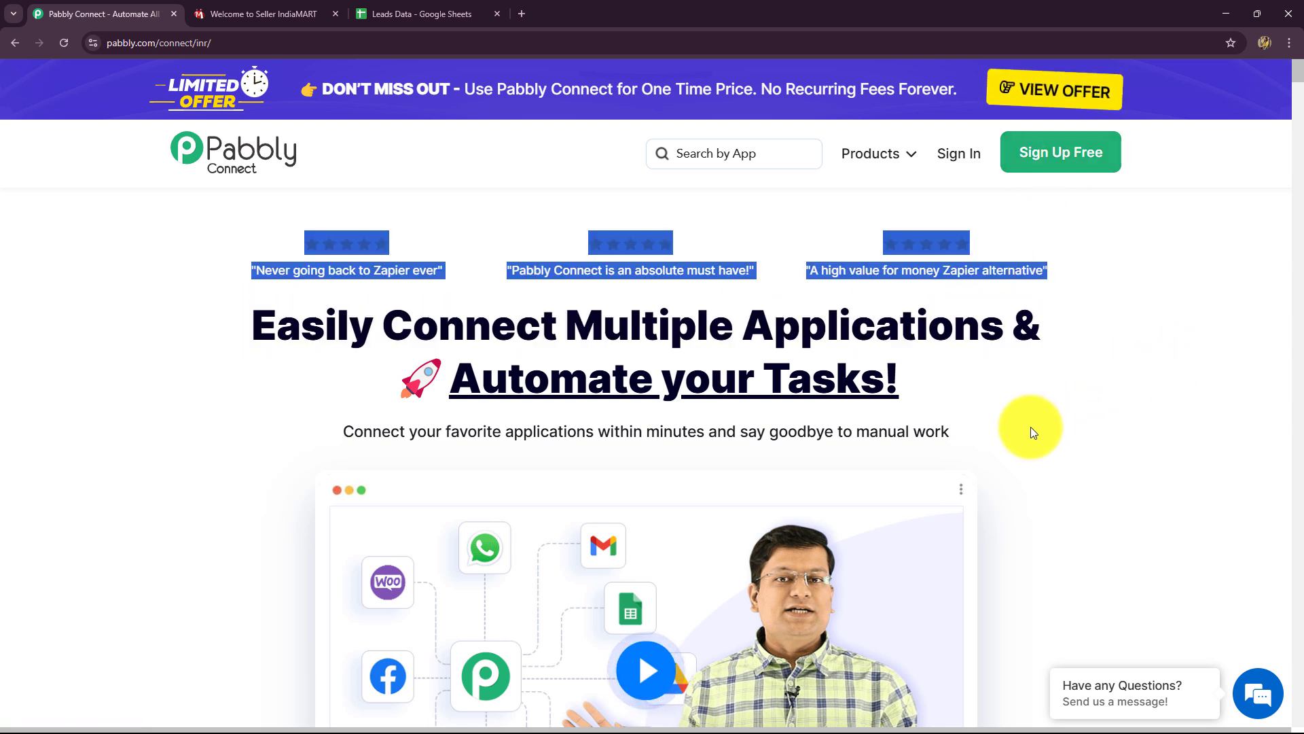
{"action": "left_click", "coordinate": [1035, 429]}
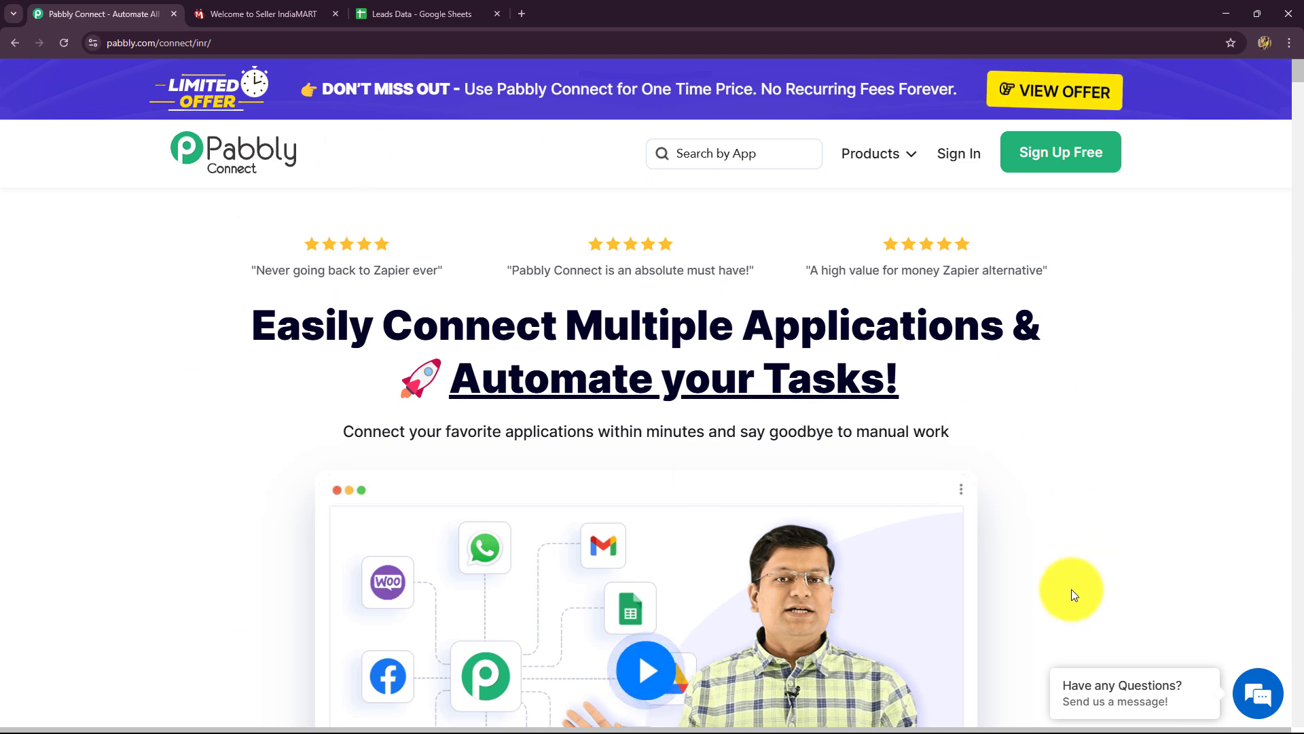
- Sign in and launch Pabbly Connect from All Pabbly Apps, reaching the dashboard with 2978 tasks remaining
{"action": "left_click", "coordinate": [966, 156]}
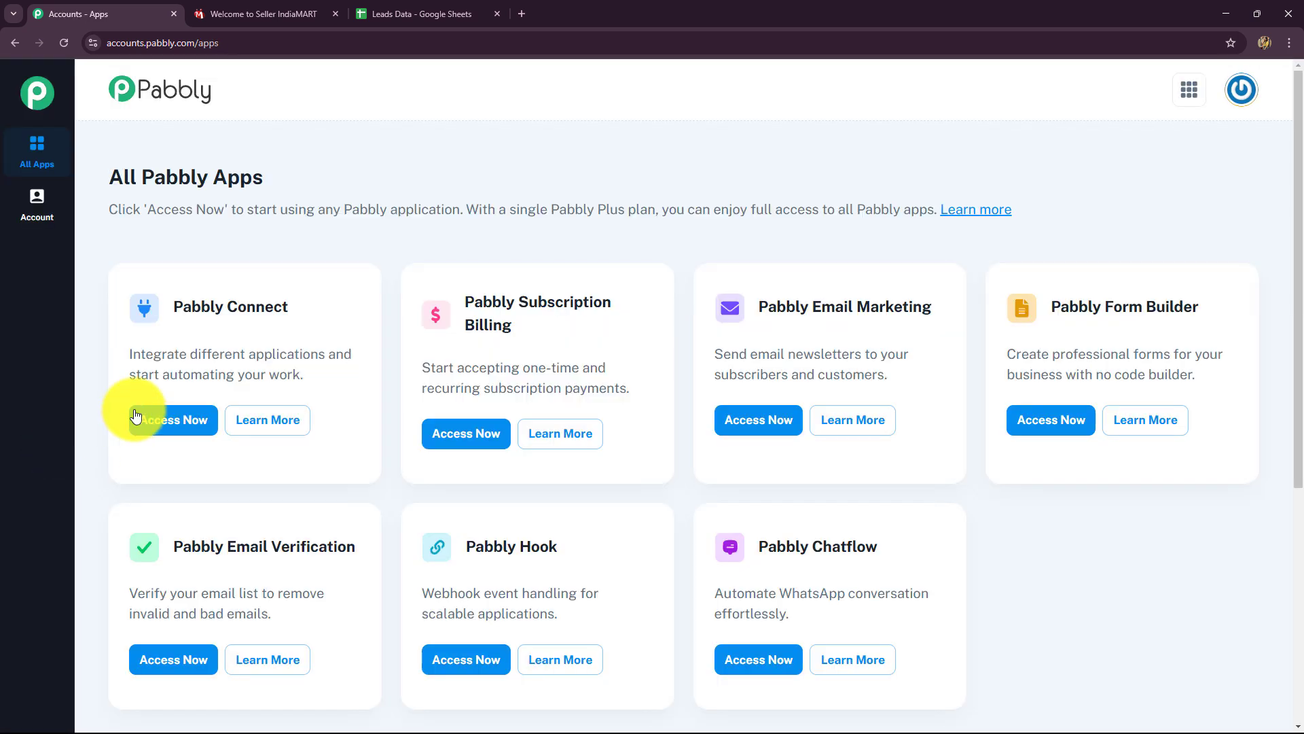
{"action": "left_click_drag", "start_coordinate": [123, 178], "coordinate": [263, 179]}
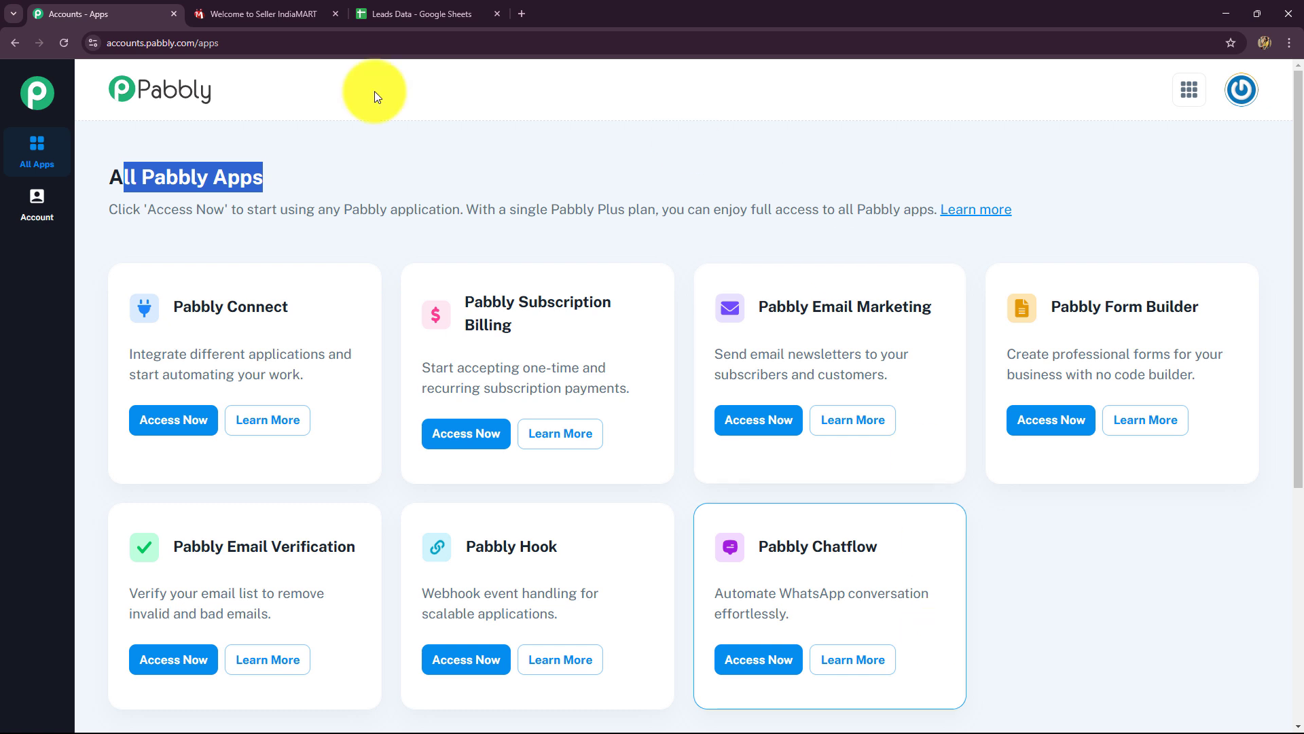
{"action": "left_click_drag", "start_coordinate": [175, 306], "coordinate": [192, 308]}
{"action": "left_click_drag", "start_coordinate": [321, 324], "coordinate": [319, 326]}
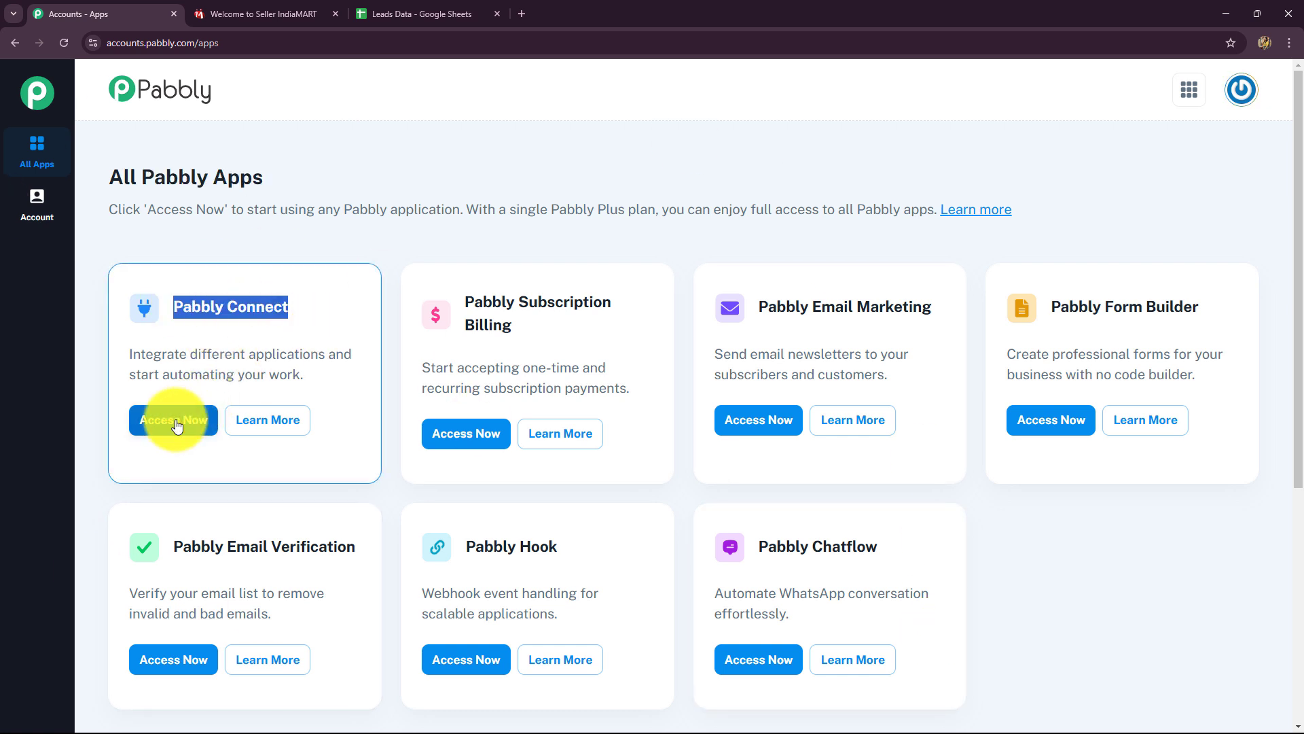
{"action": "left_click", "coordinate": [174, 421]}
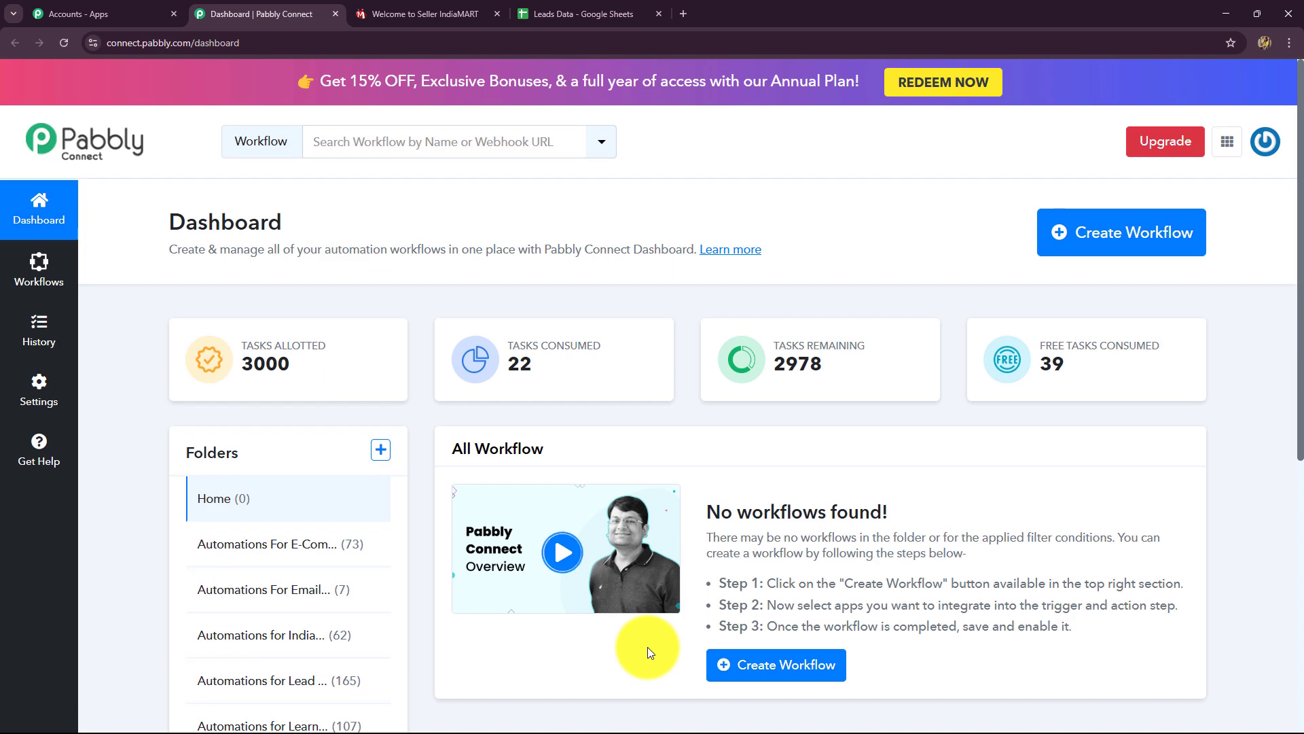
{"action": "scroll", "coordinate": [647, 647], "scroll_direction": "down", "scroll_amount": 5}
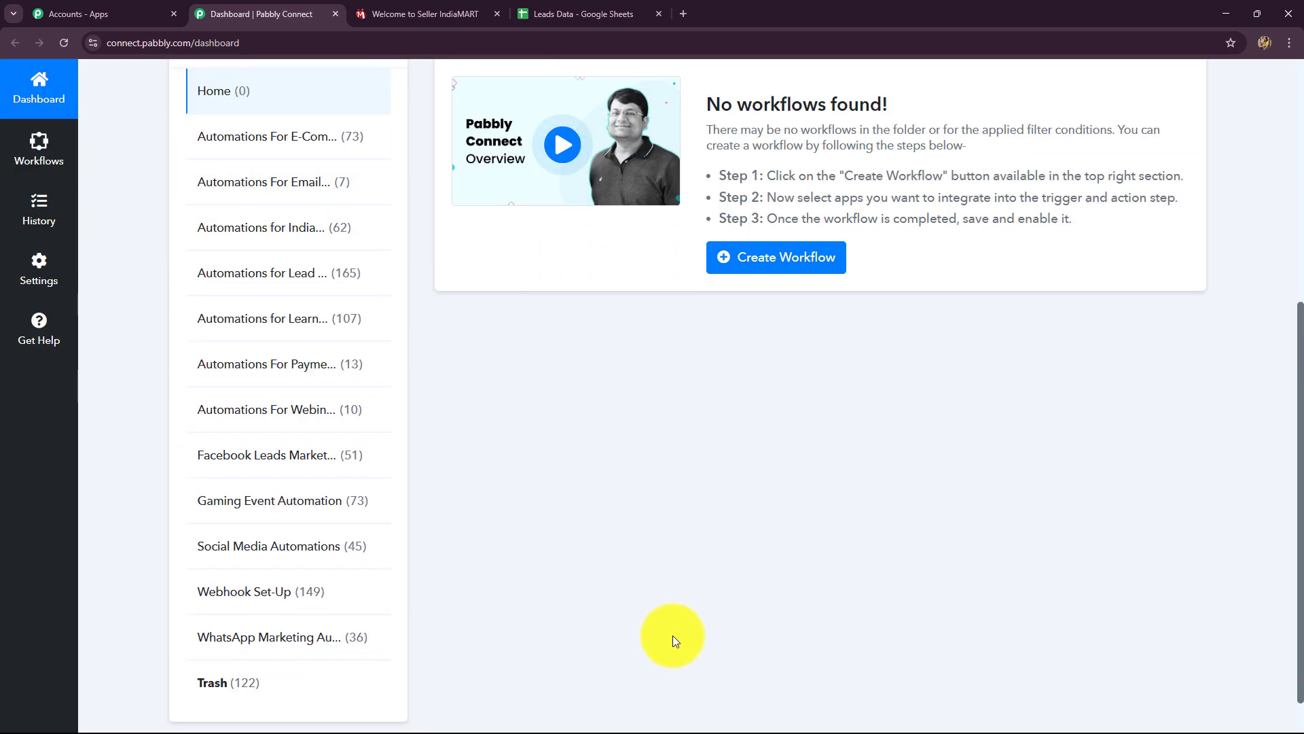
{"action": "scroll", "coordinate": [673, 510], "scroll_direction": "up", "scroll_amount": 5}
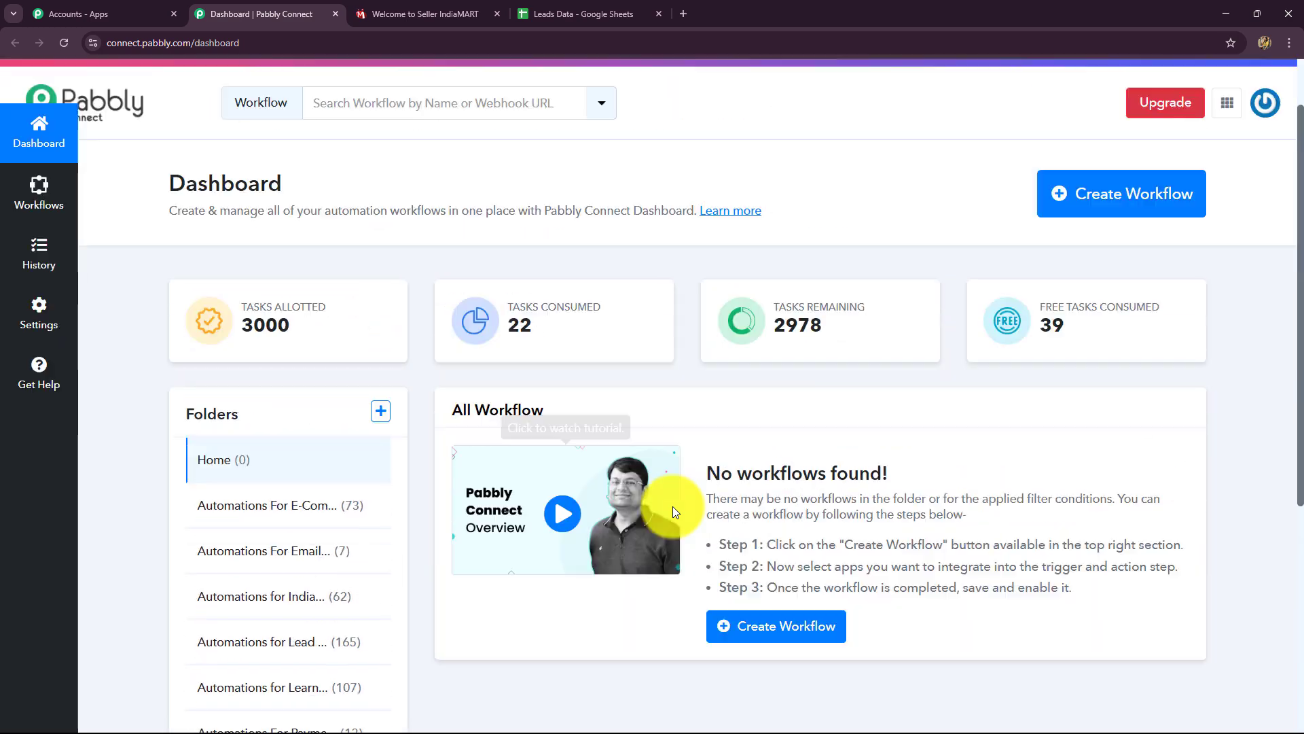
{"action": "scroll", "coordinate": [976, 474], "scroll_direction": "down", "scroll_amount": 5}
{"action": "scroll", "coordinate": [976, 473], "scroll_direction": "up", "scroll_amount": 4}
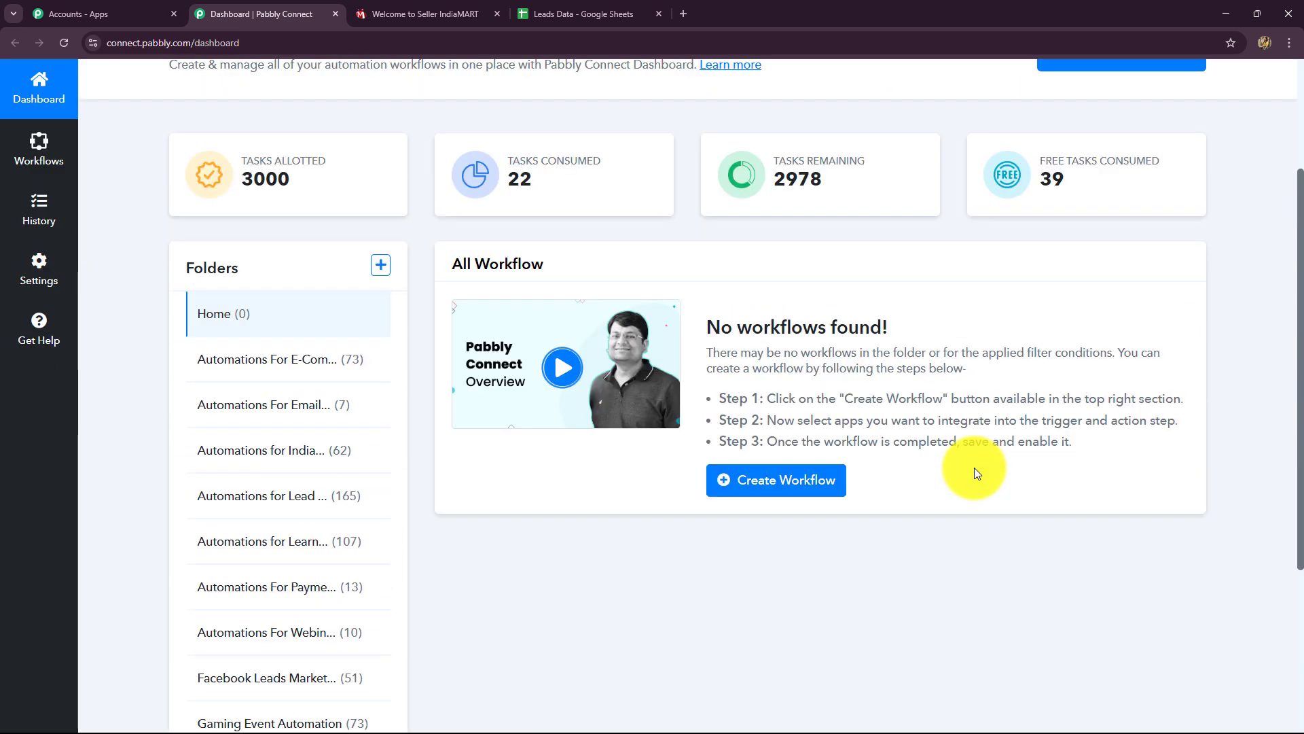
{"action": "scroll", "coordinate": [974, 468], "scroll_direction": "down", "scroll_amount": 4}
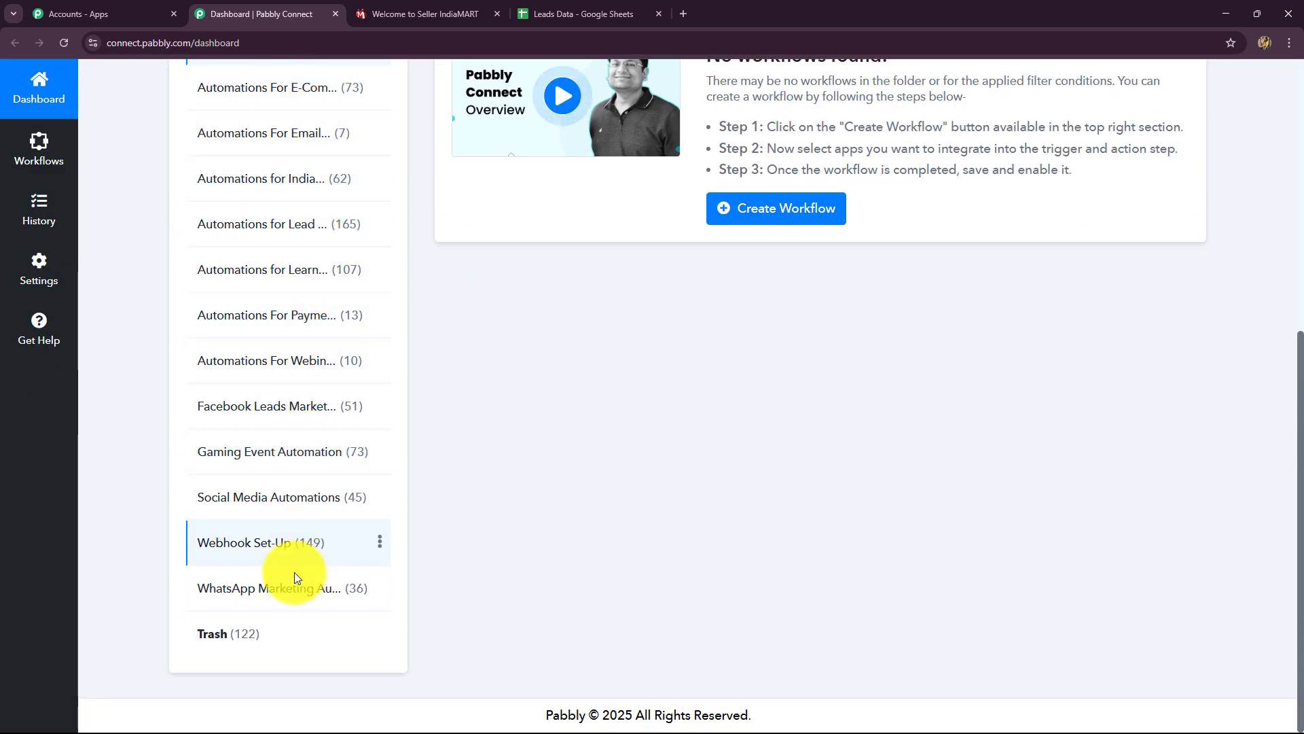
{"action": "scroll", "coordinate": [602, 552], "scroll_direction": "up", "scroll_amount": 6}
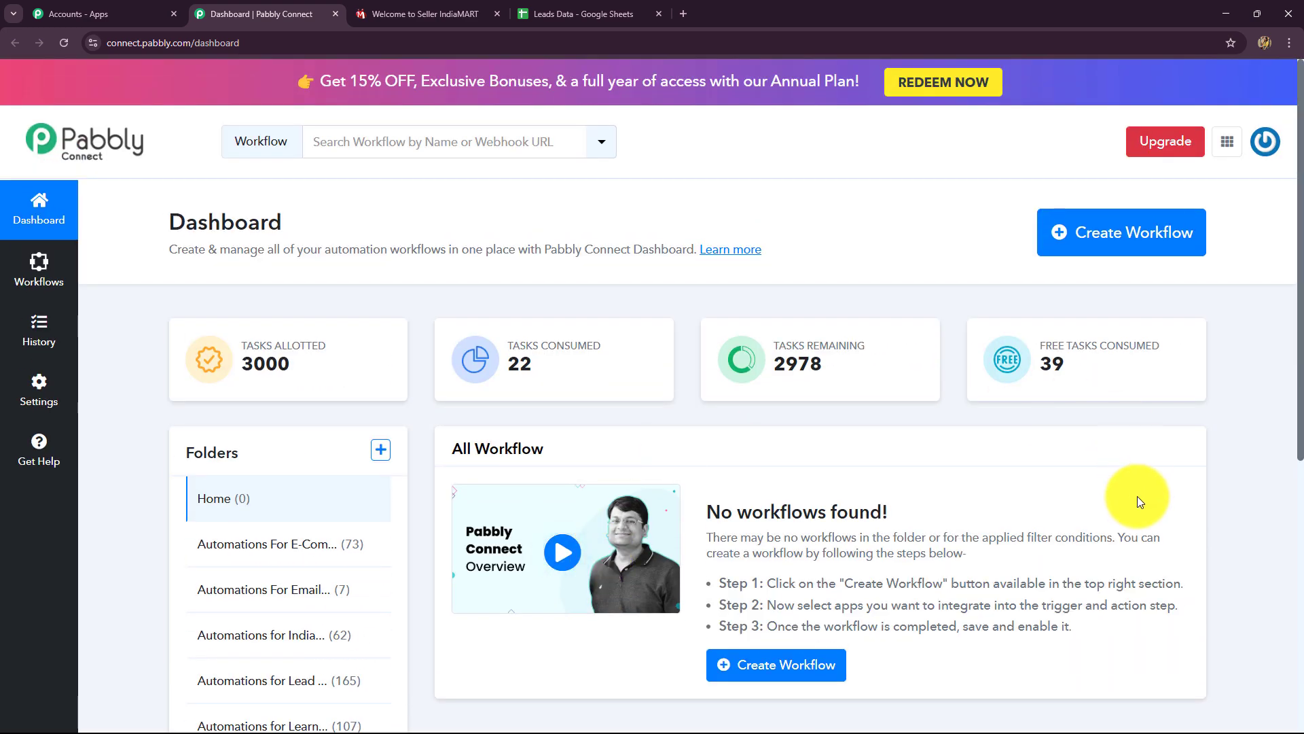
- Start a new workflow named 'Add IndiaMART Leads / Enquiries to Google Sheets for Astrology Services'
{"action": "left_click", "coordinate": [1089, 255]}
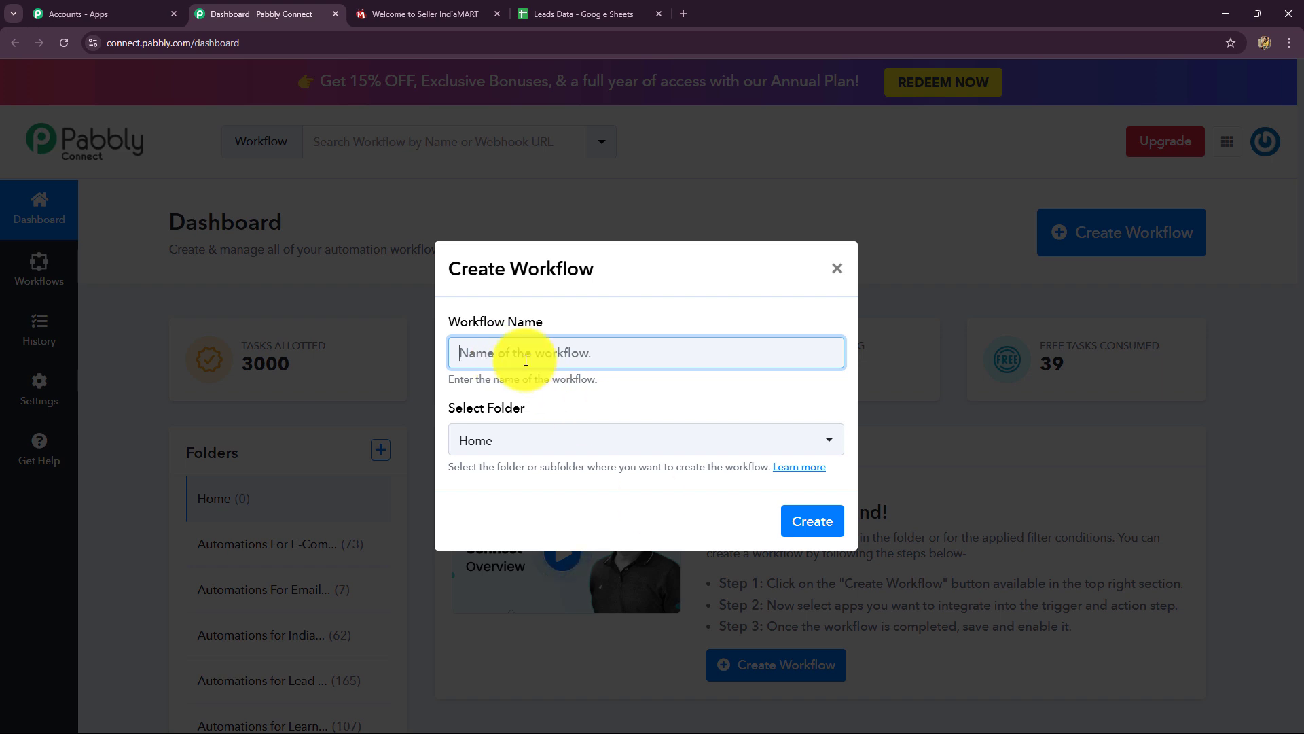
{"action": "key", "text": "ctrl+v"}
{"action": "left_click_drag", "start_coordinate": [461, 353], "coordinate": [615, 355]}
{"action": "left_click_drag", "start_coordinate": [767, 392], "coordinate": [851, 397]}
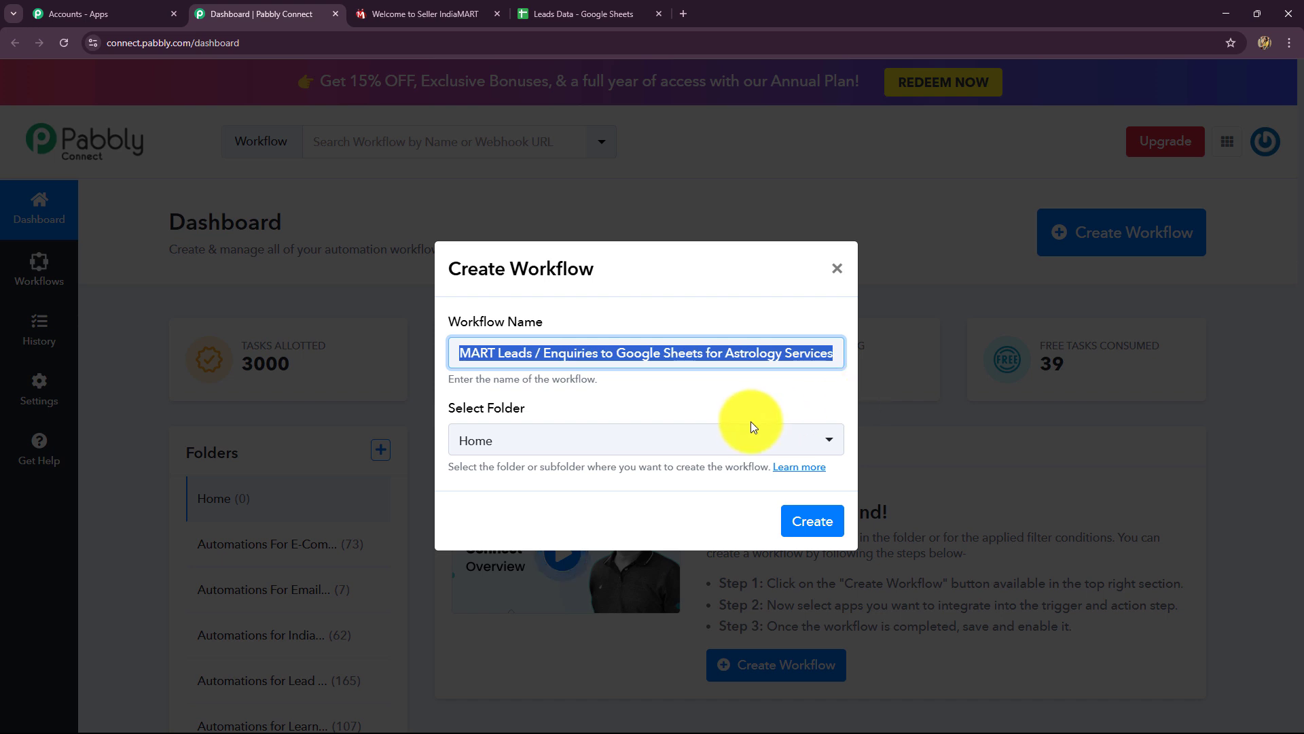
{"action": "left_click", "coordinate": [740, 401]}
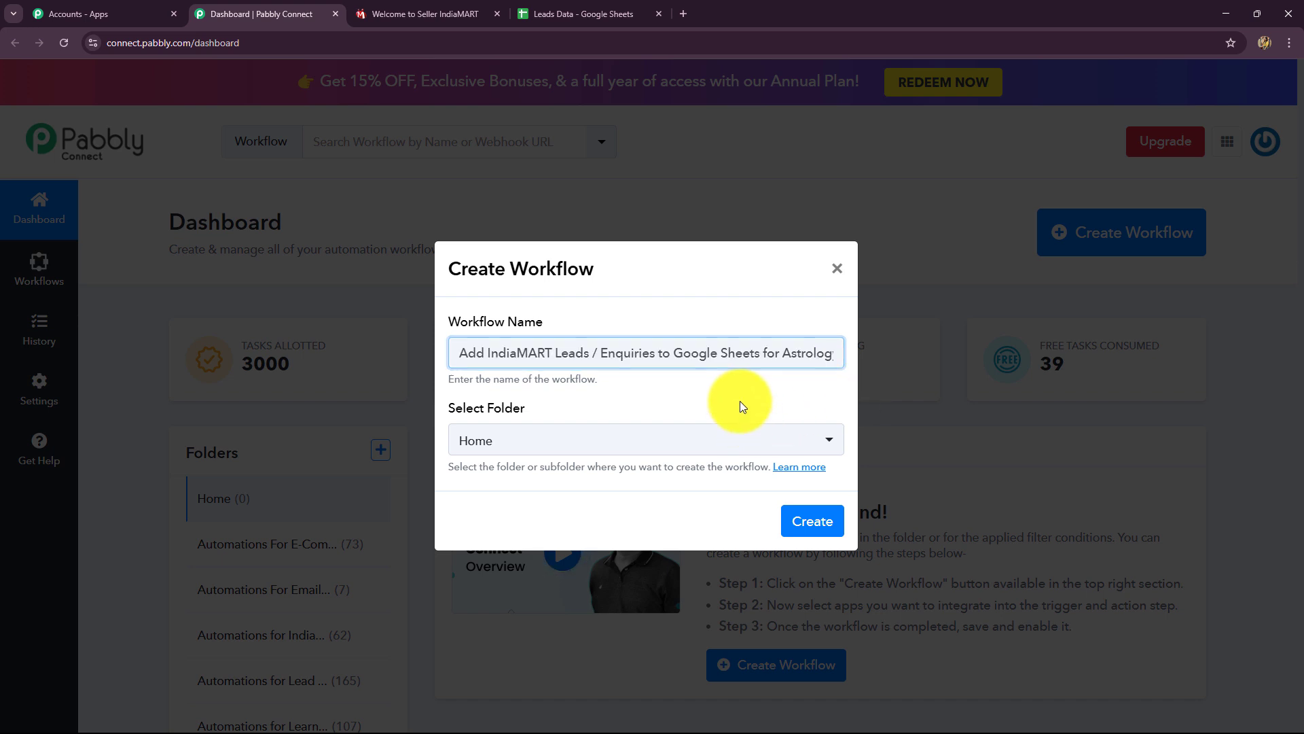
- Place the workflow in the 'Automations for IndiaMART Leads' folder and create it
{"action": "left_click", "coordinate": [703, 453]}
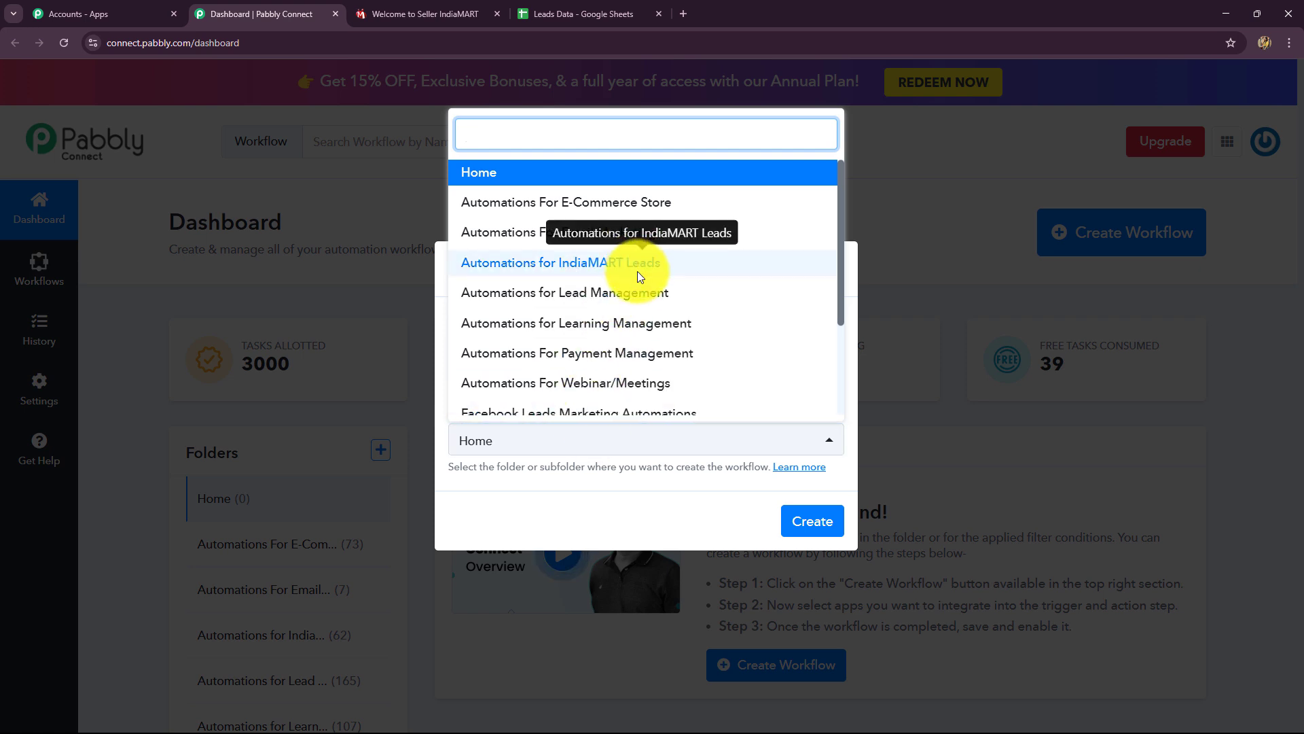
{"action": "scroll", "coordinate": [634, 339], "scroll_direction": "down", "scroll_amount": 3}
{"action": "scroll", "coordinate": [635, 344], "scroll_direction": "up", "scroll_amount": 3}
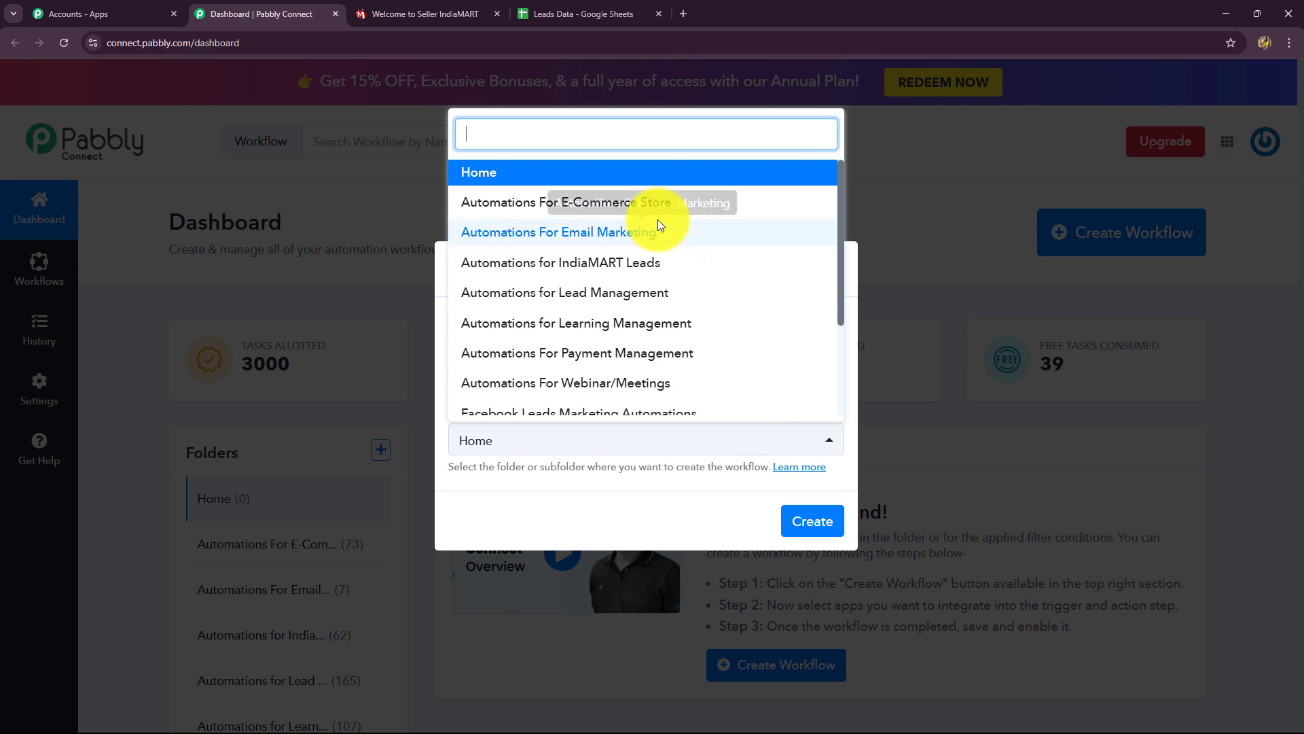
{"action": "left_click", "coordinate": [588, 271]}
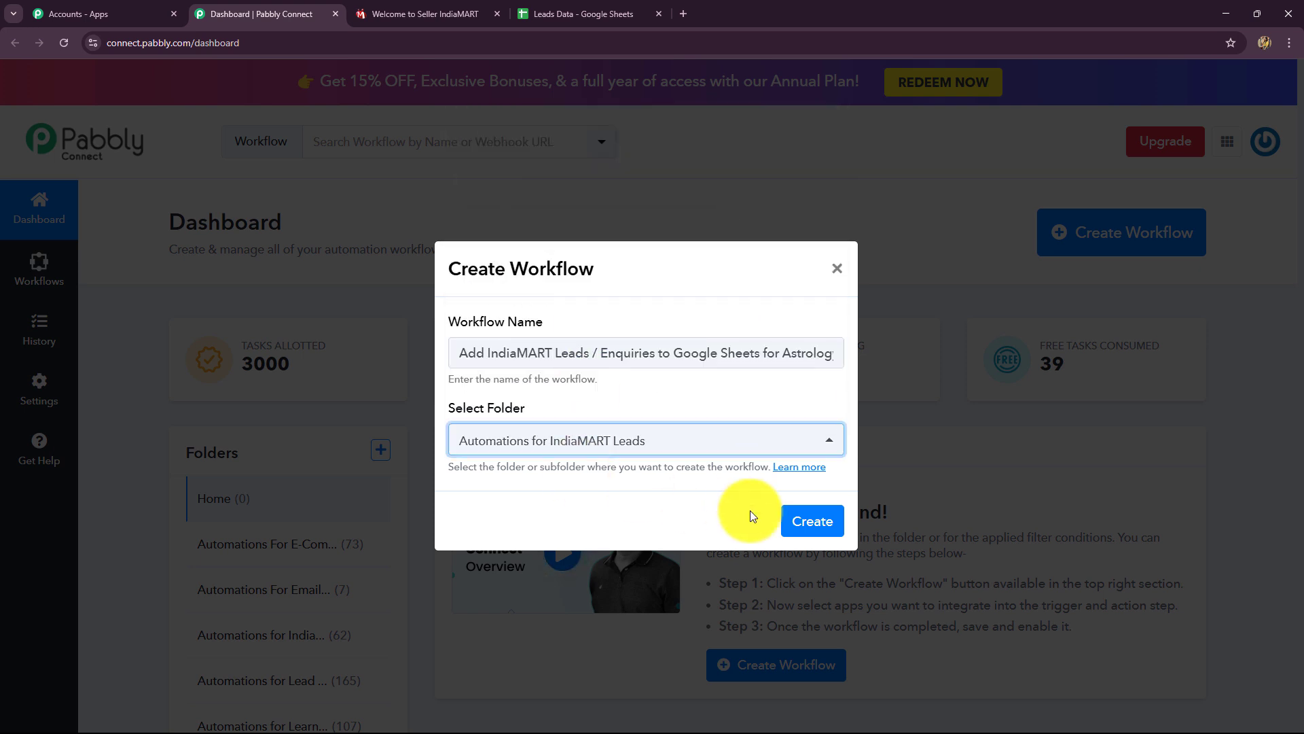
{"action": "left_click", "coordinate": [799, 524]}
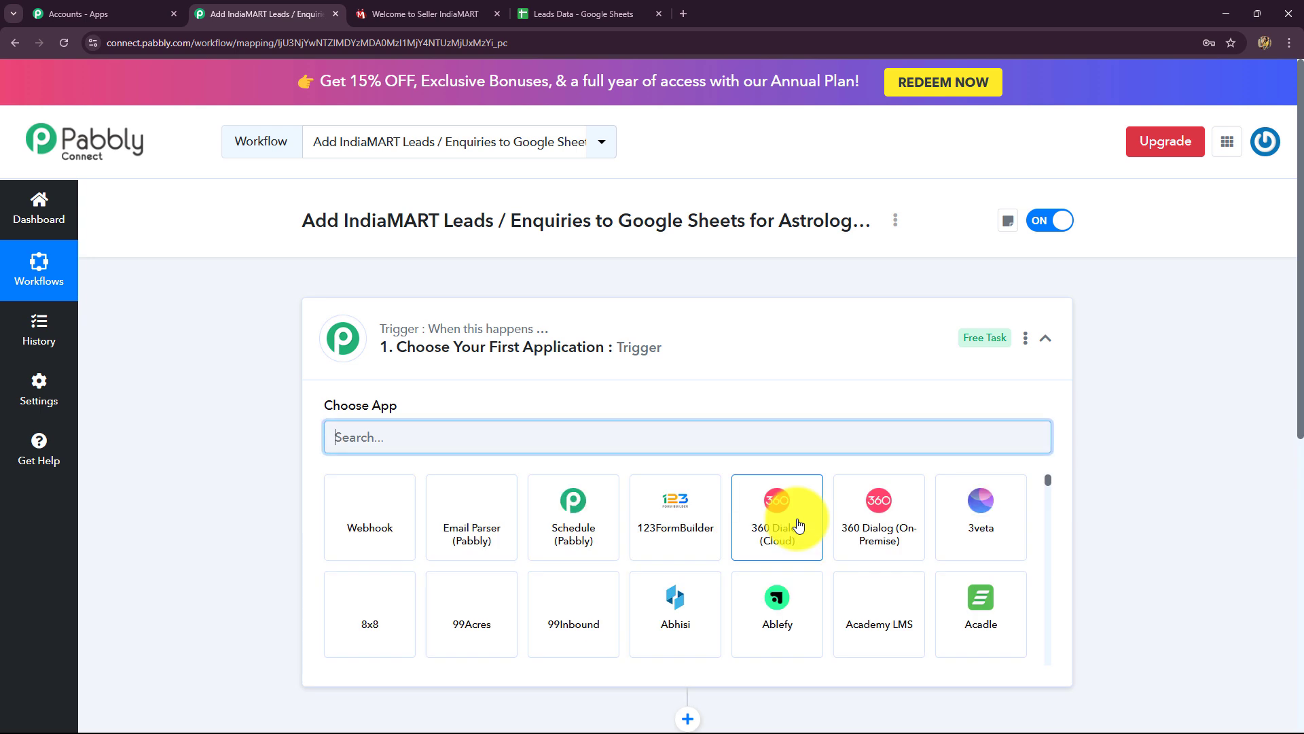
- Search for 'Indi' and choose IndiaMART as the trigger step's app
{"action": "left_click", "coordinate": [1049, 341]}
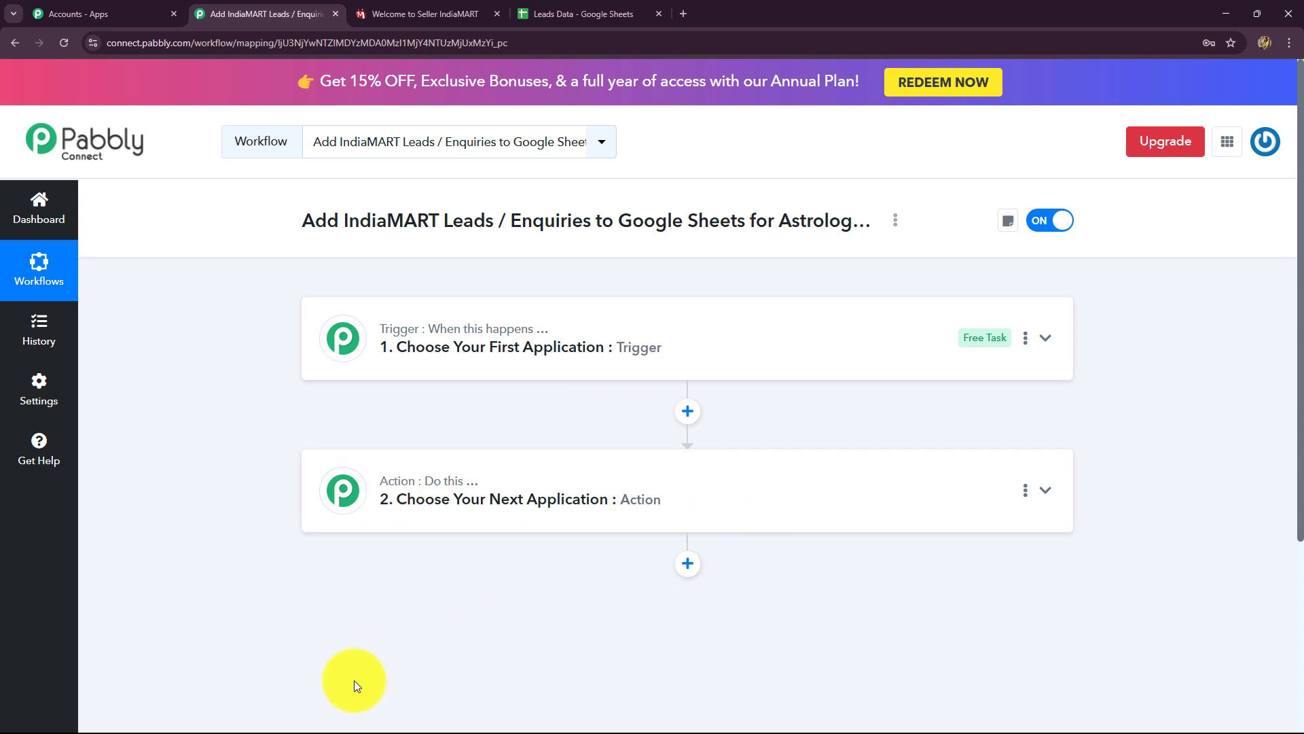
{"action": "left_click", "coordinate": [394, 372]}
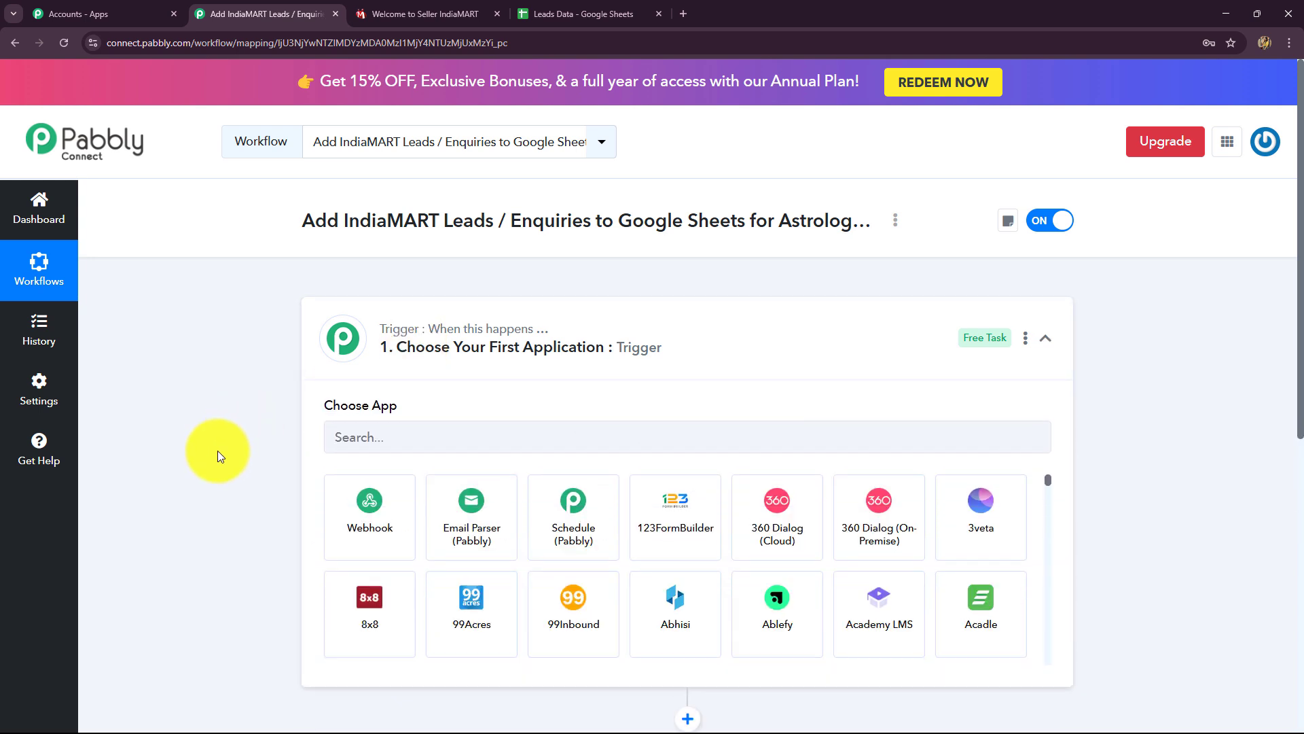
{"action": "left_click", "coordinate": [390, 447]}
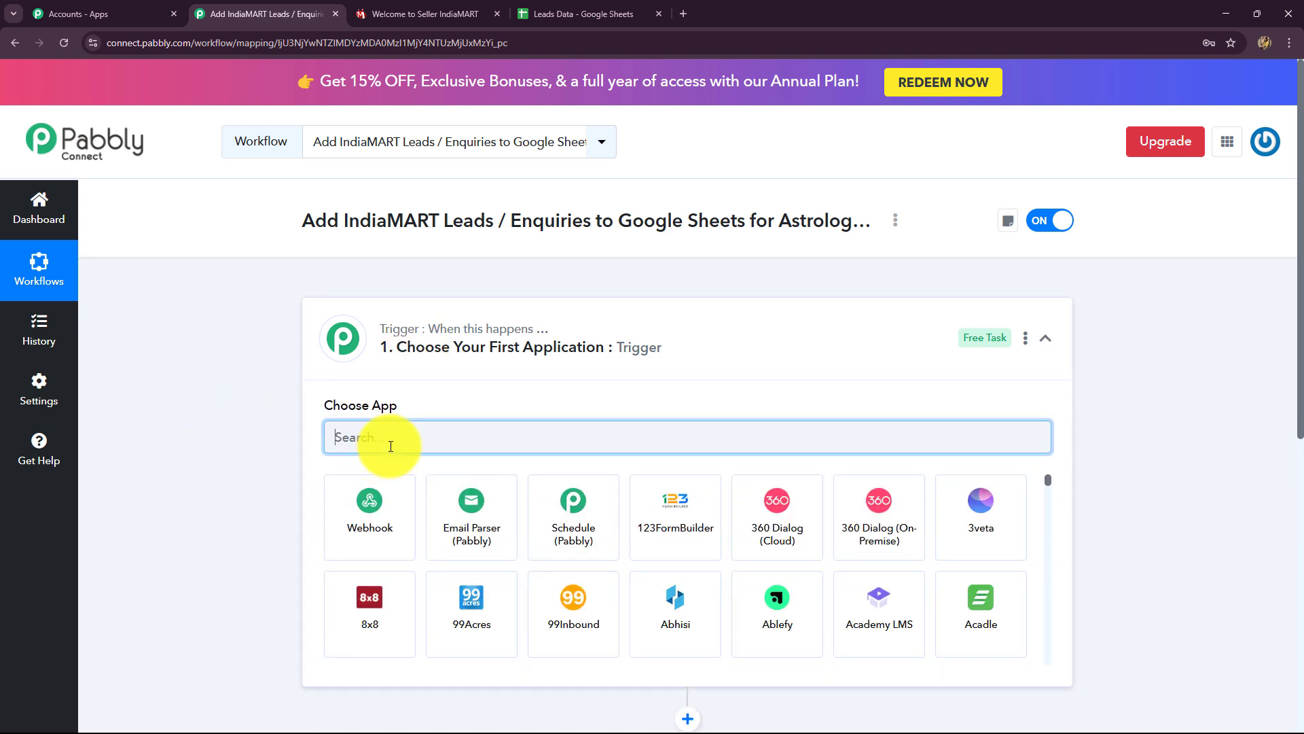
{"action": "type", "text": "di"}
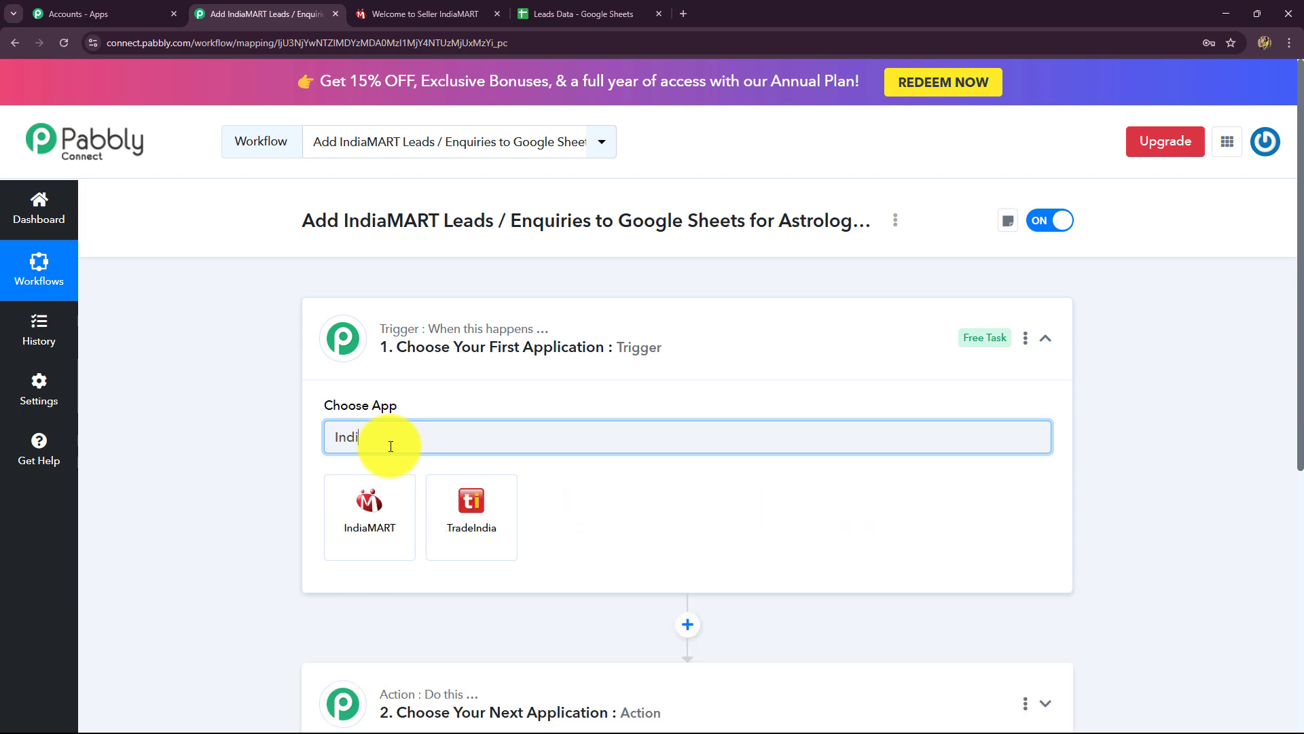
{"action": "left_click", "coordinate": [398, 505]}
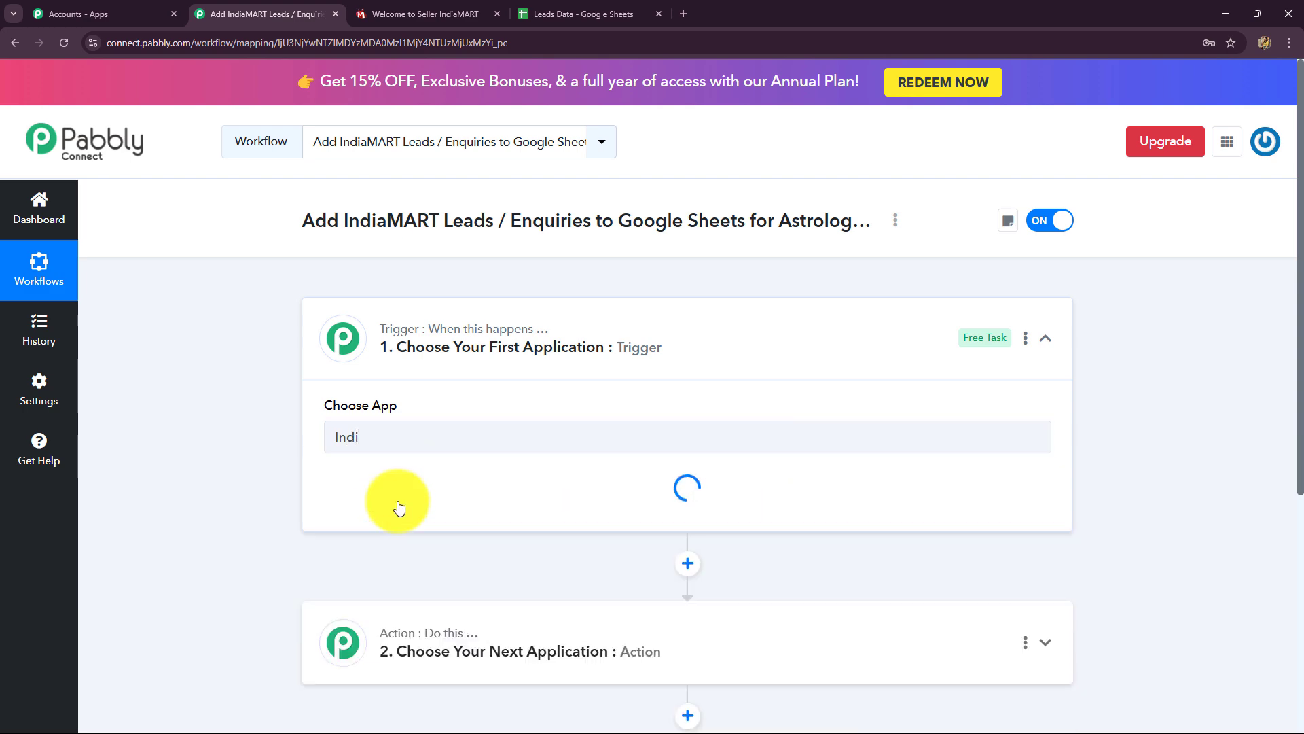
{"action": "scroll", "coordinate": [215, 482], "scroll_direction": "down", "scroll_amount": 4}
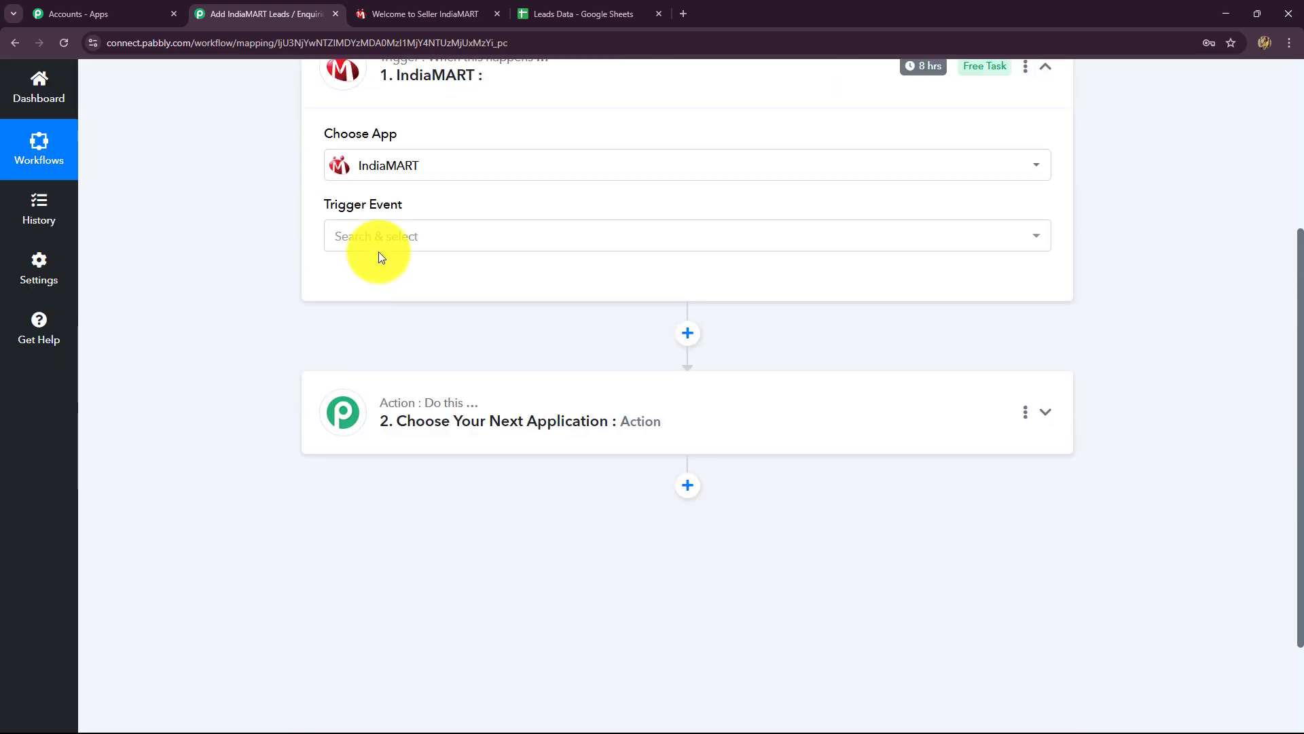
- Set the IndiaMART trigger event to New Leads and review the webhook setup instructions
{"action": "left_click", "coordinate": [366, 236]}
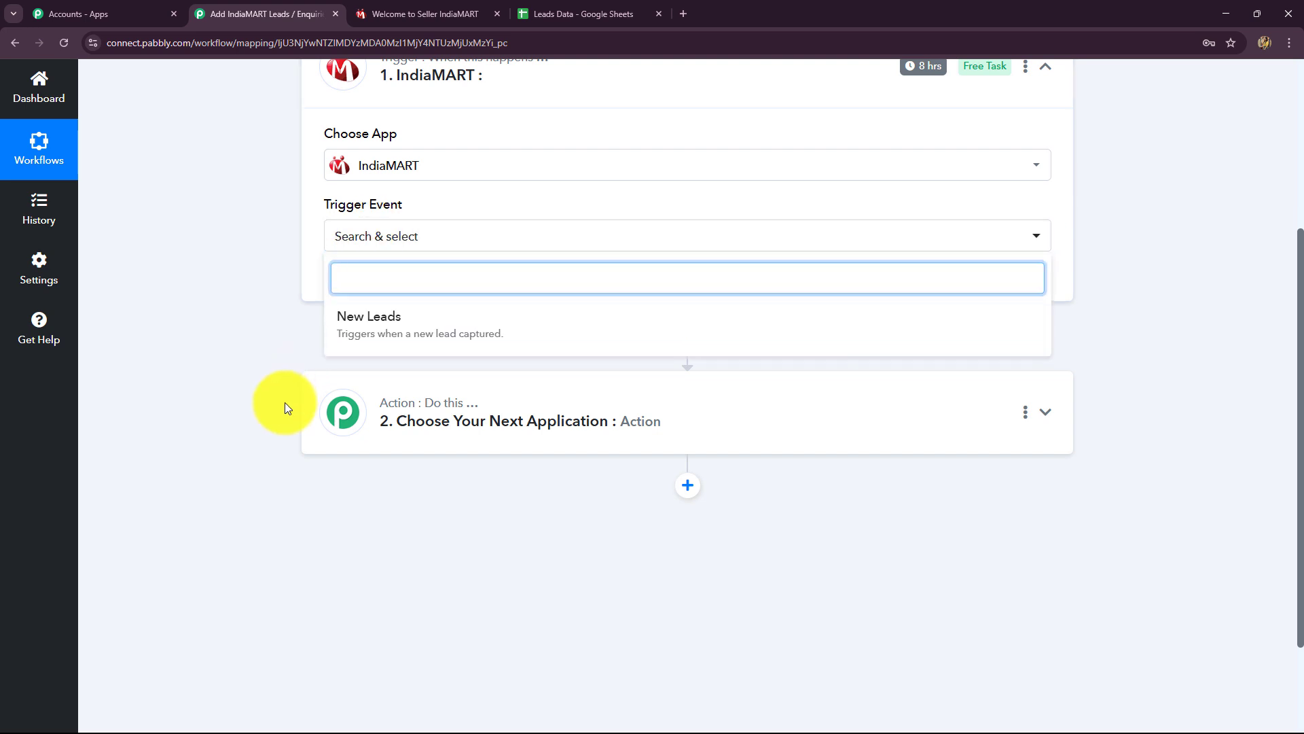
{"action": "left_click", "coordinate": [361, 338]}
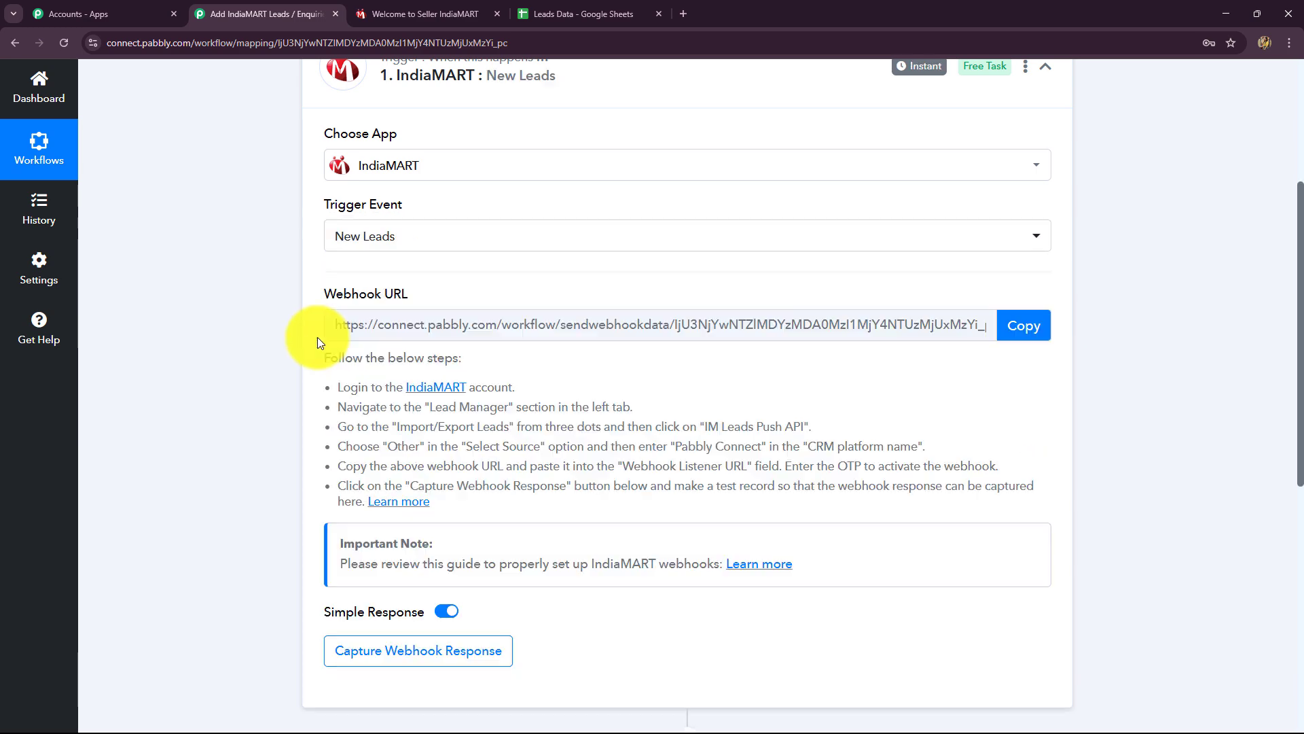
{"action": "left_click", "coordinate": [427, 11]}
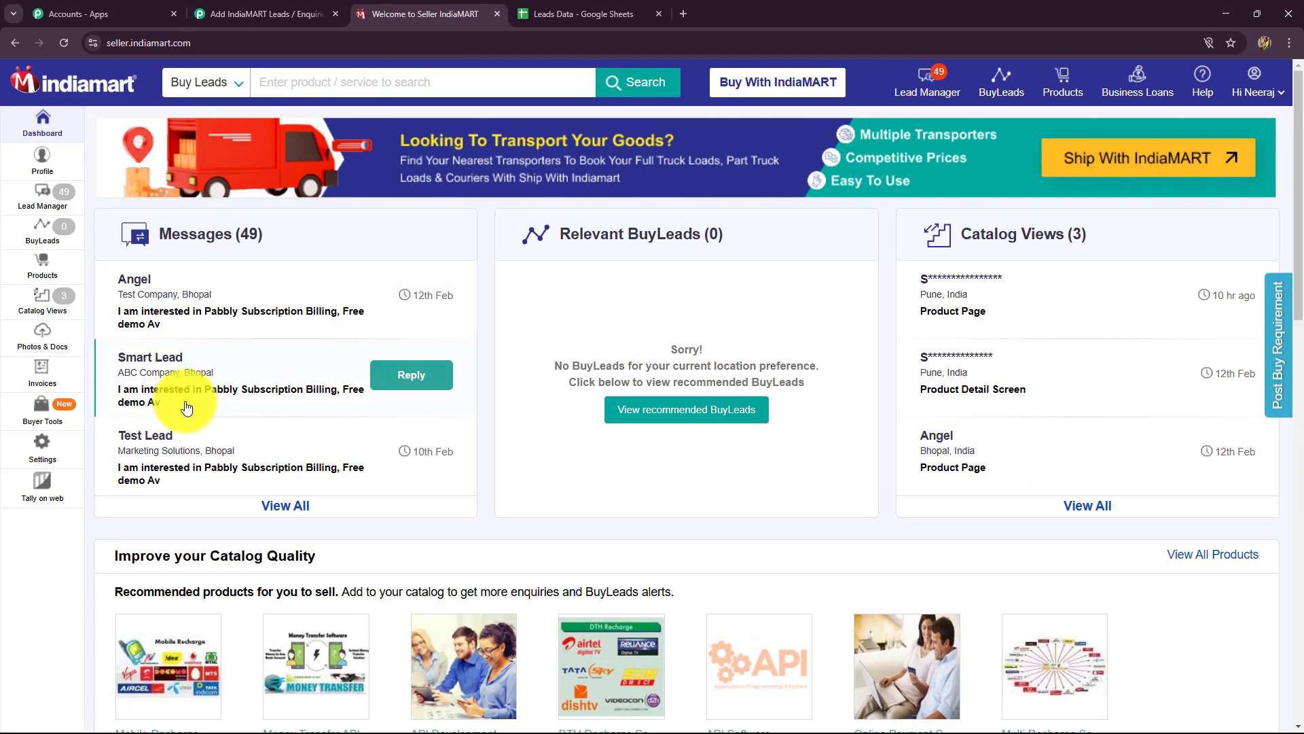
{"action": "left_click", "coordinate": [288, 16]}
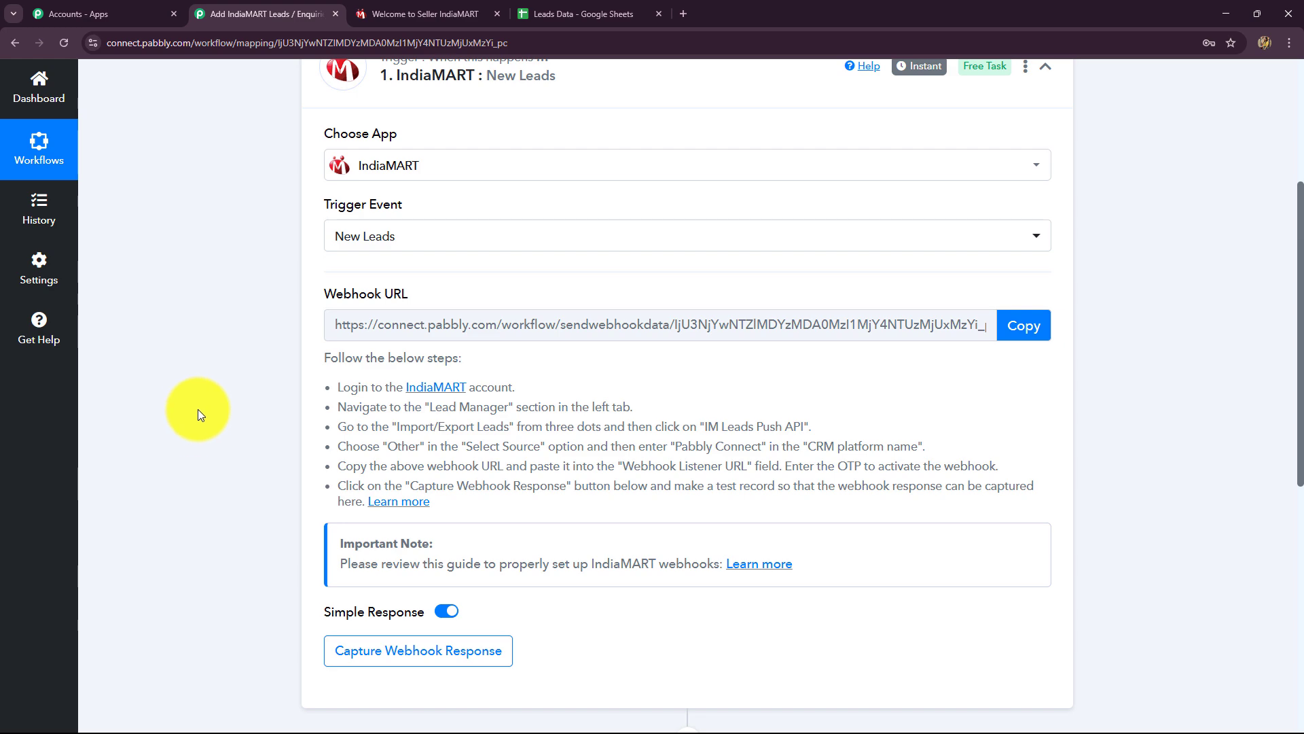
{"action": "scroll", "coordinate": [270, 276], "scroll_direction": "up", "scroll_amount": 2}
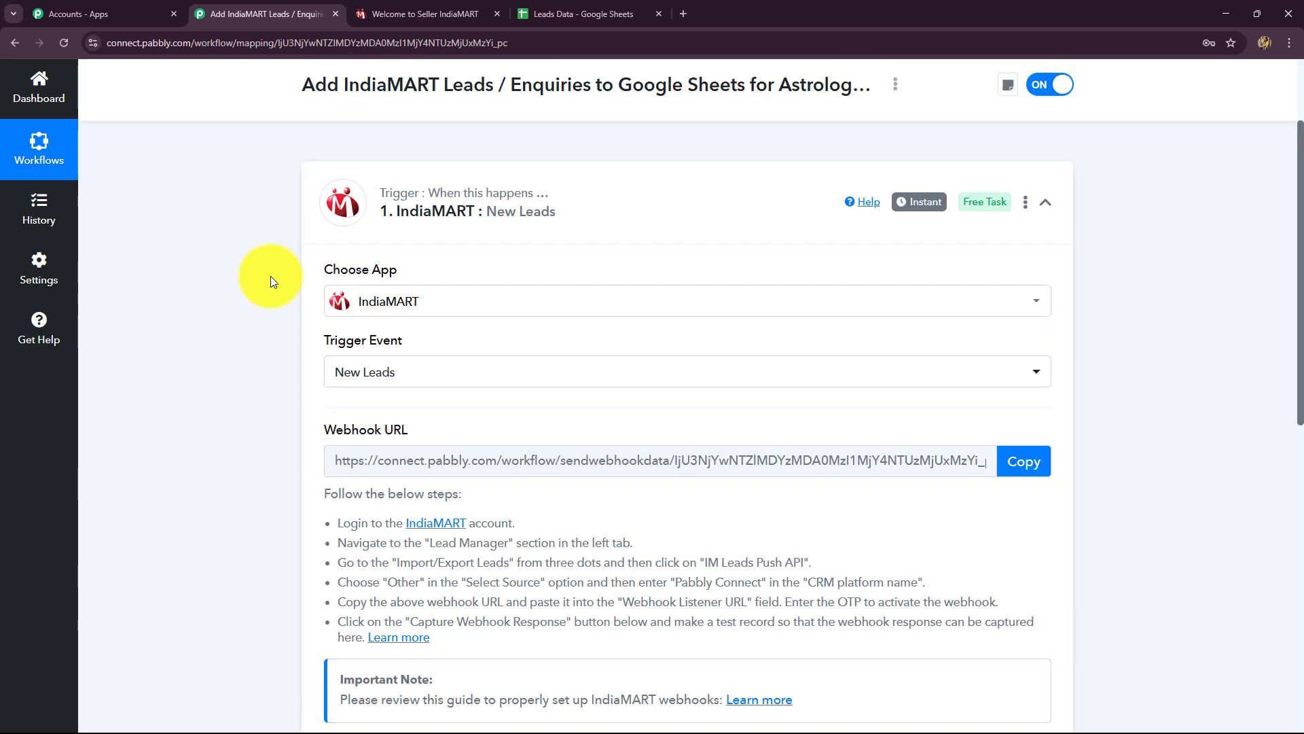
{"action": "scroll", "coordinate": [269, 254], "scroll_direction": "down", "scroll_amount": 2}
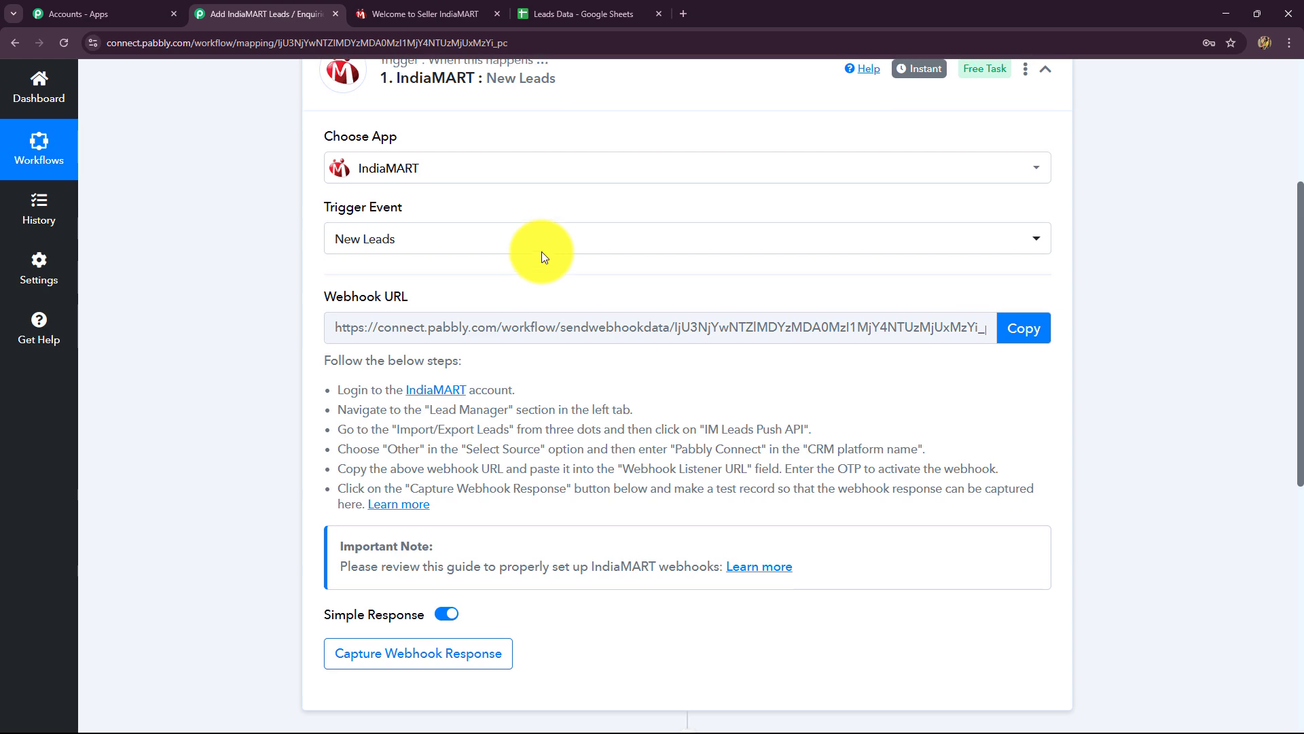
{"action": "scroll", "coordinate": [539, 248], "scroll_direction": "up", "scroll_amount": 2}
{"action": "scroll", "coordinate": [248, 317], "scroll_direction": "down", "scroll_amount": 4}
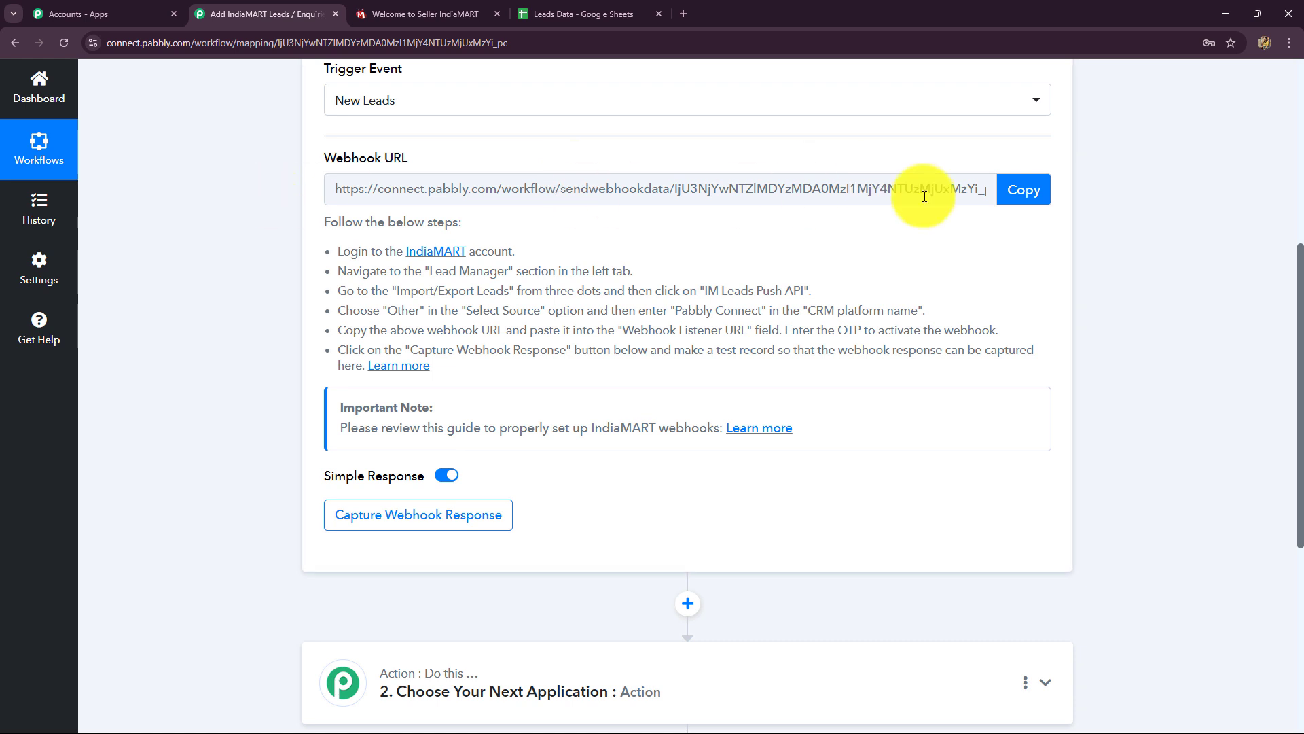
{"action": "left_click_drag", "start_coordinate": [337, 248], "coordinate": [569, 377]}
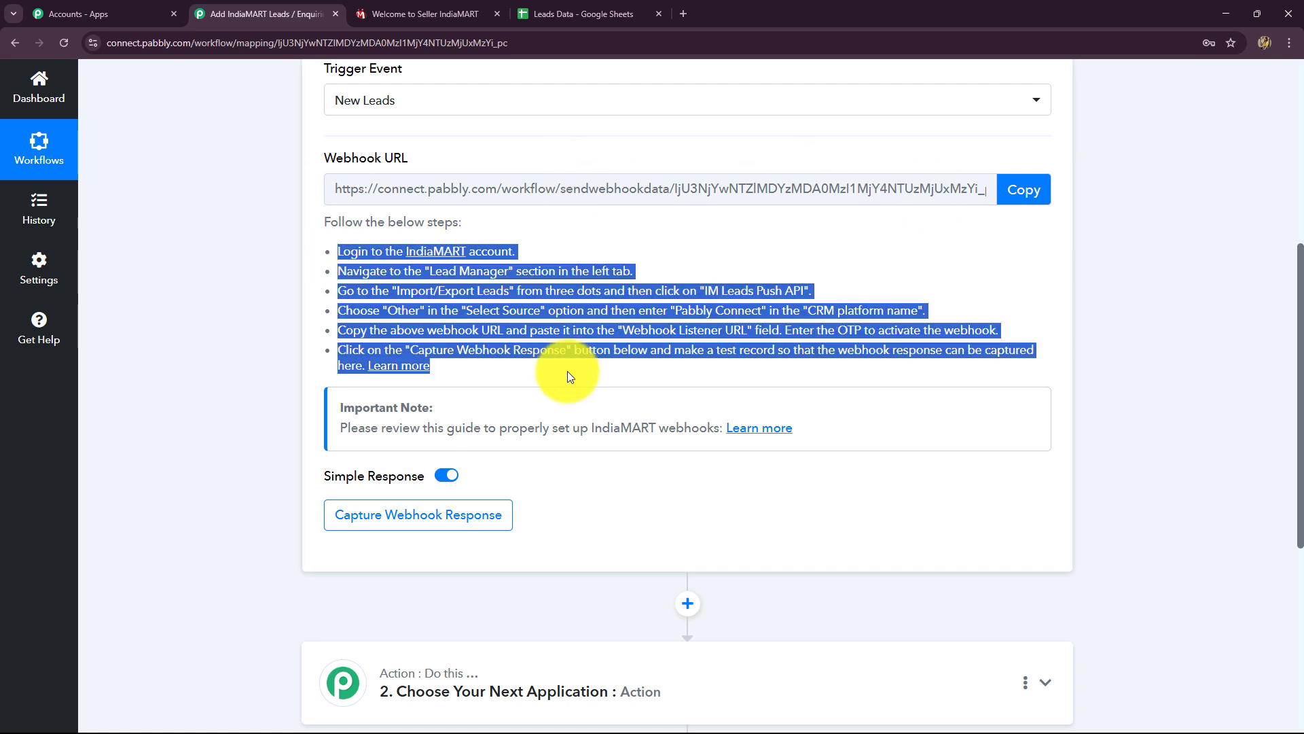
{"action": "left_click", "coordinate": [265, 344]}
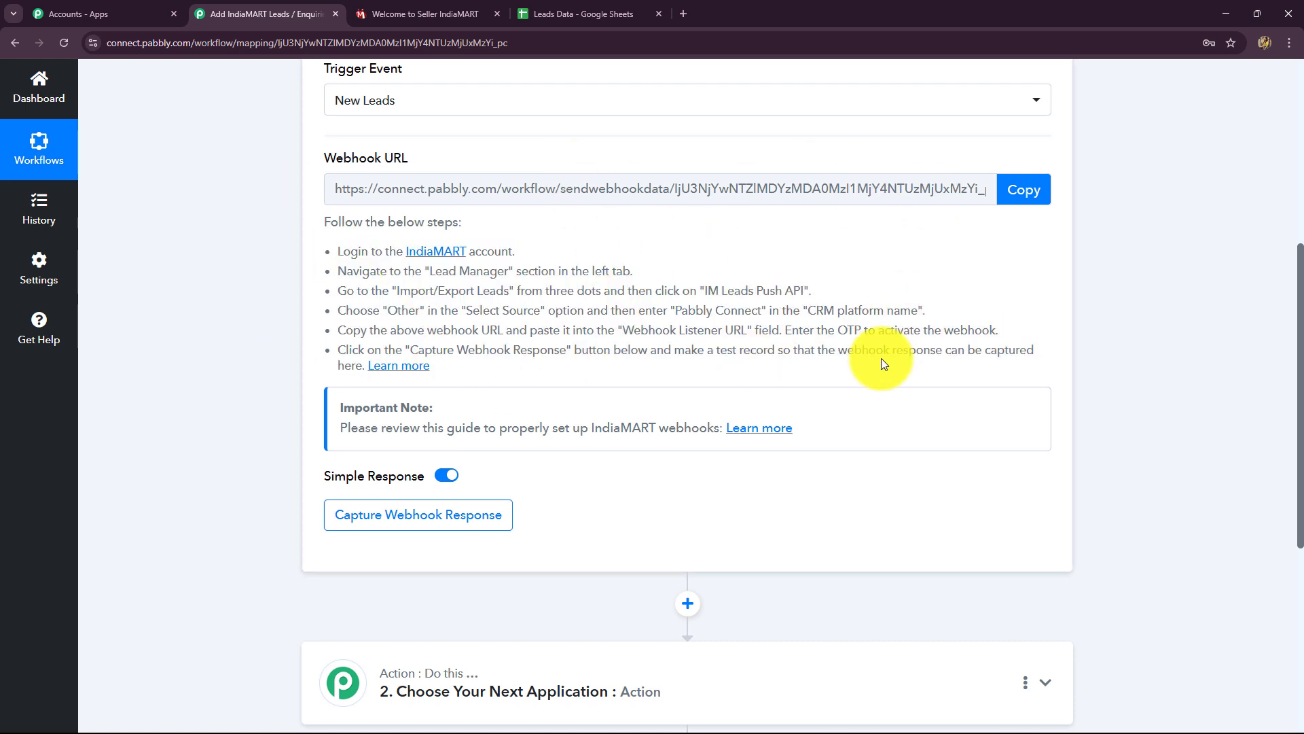
- Copy the New Leads trigger's webhook URL for pasting into IndiaMART
{"action": "left_click", "coordinate": [360, 21]}
{"action": "left_click", "coordinate": [226, 18]}
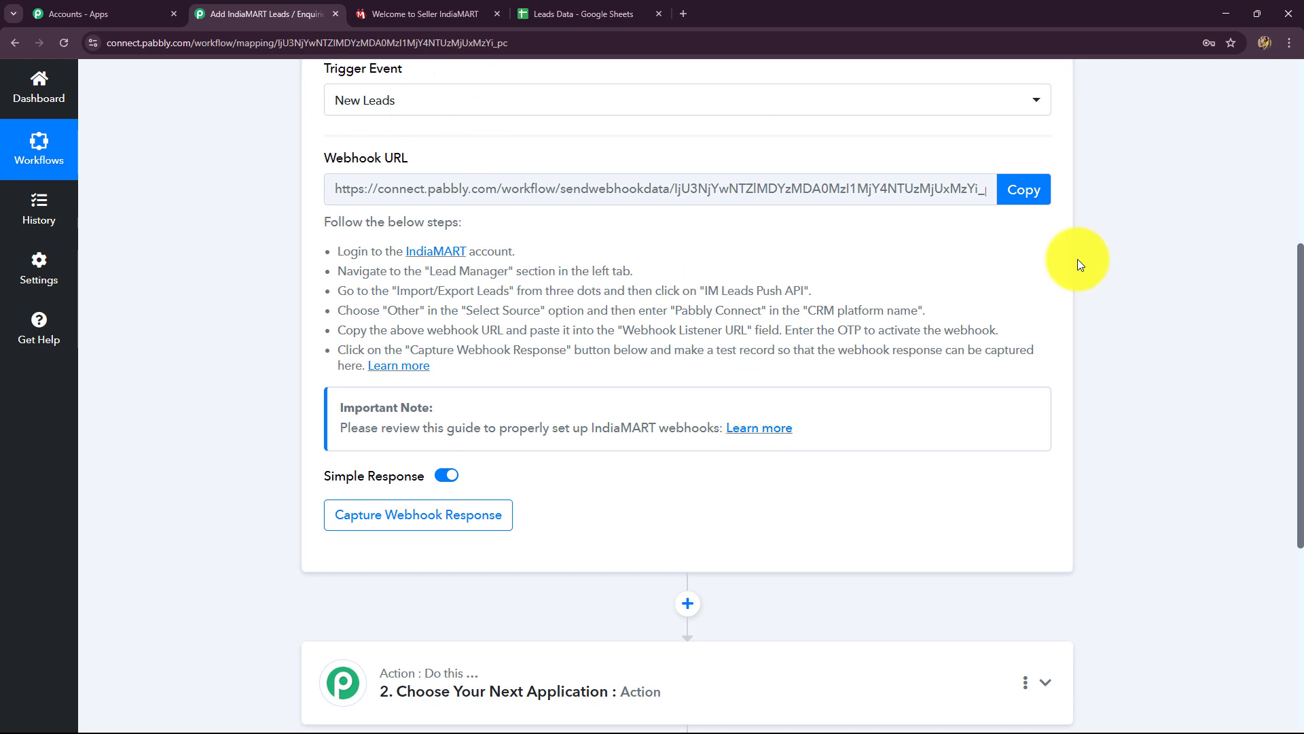
{"action": "left_click", "coordinate": [1012, 188]}
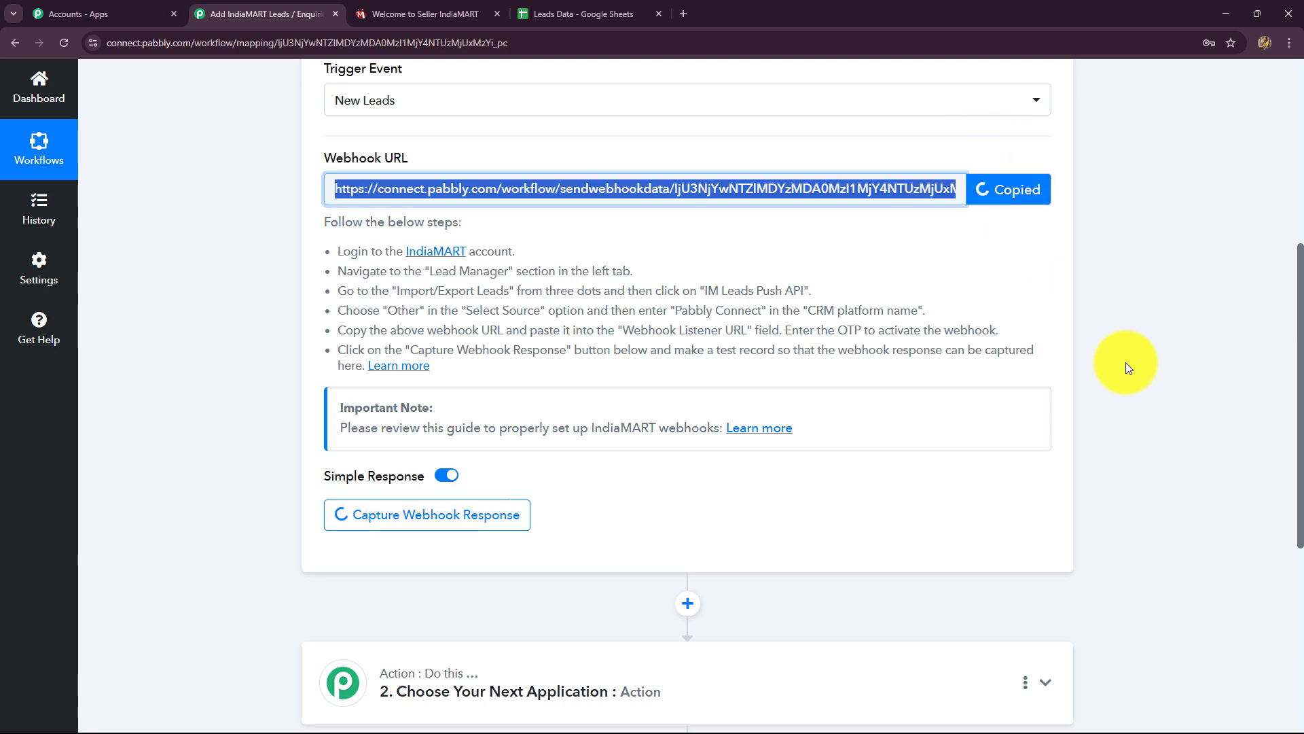
{"action": "left_click", "coordinate": [452, 11]}
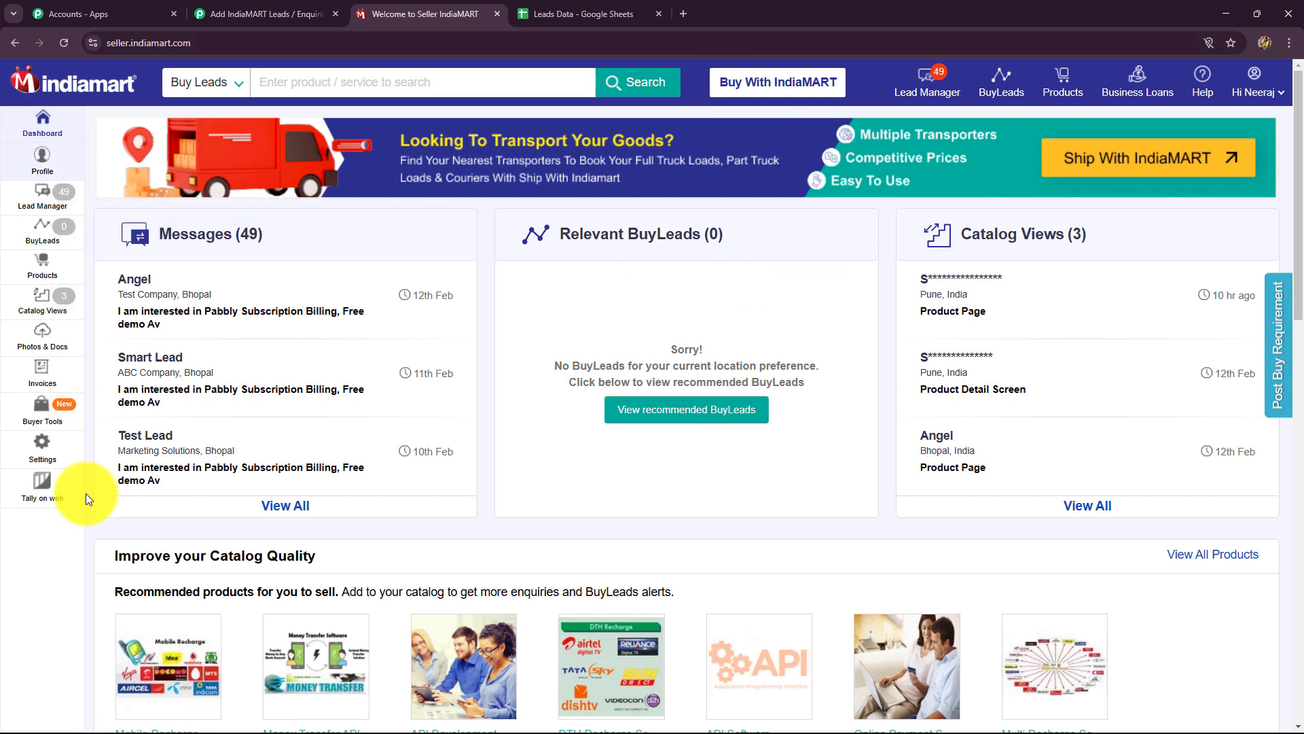
- Open the Push API Integration page from Lead Manager's Import / Export Leads menu
{"action": "left_click", "coordinate": [41, 211]}
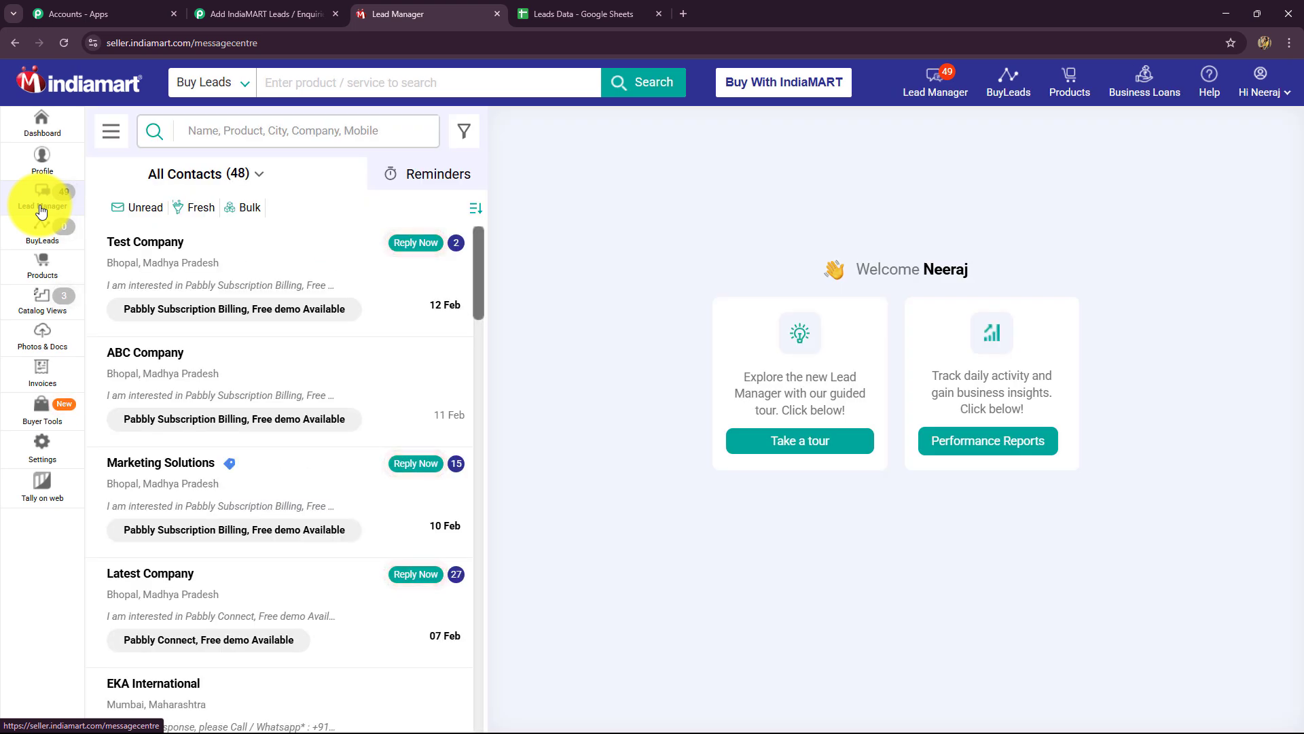
{"action": "left_click", "coordinate": [110, 132]}
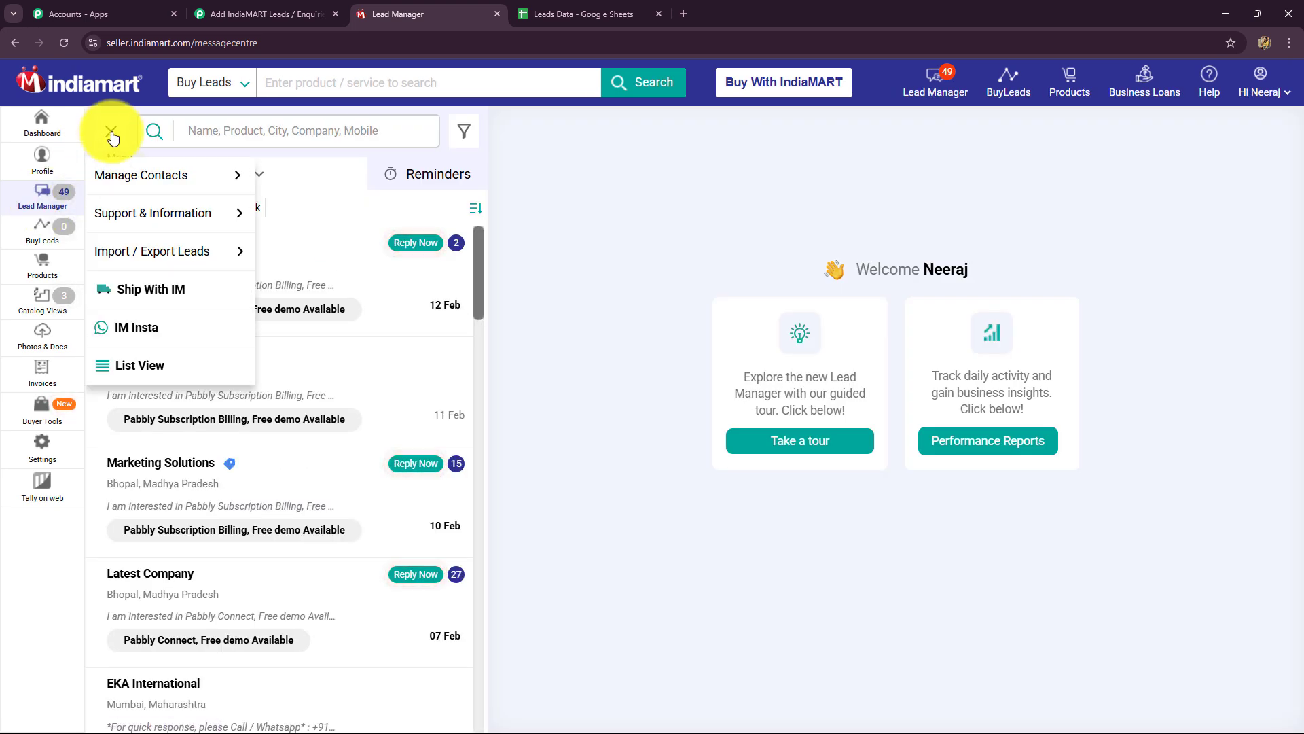
{"action": "mouse_move", "coordinate": [129, 256]}
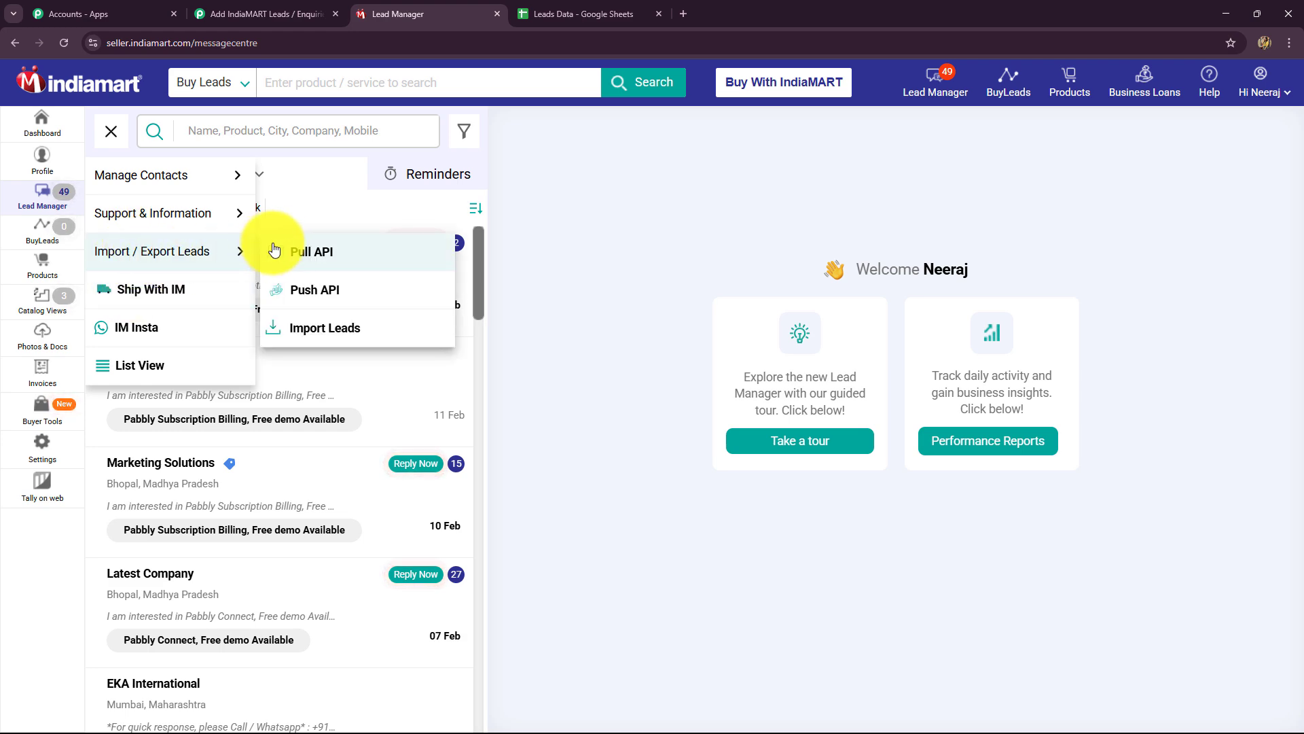
{"action": "left_click", "coordinate": [306, 291]}
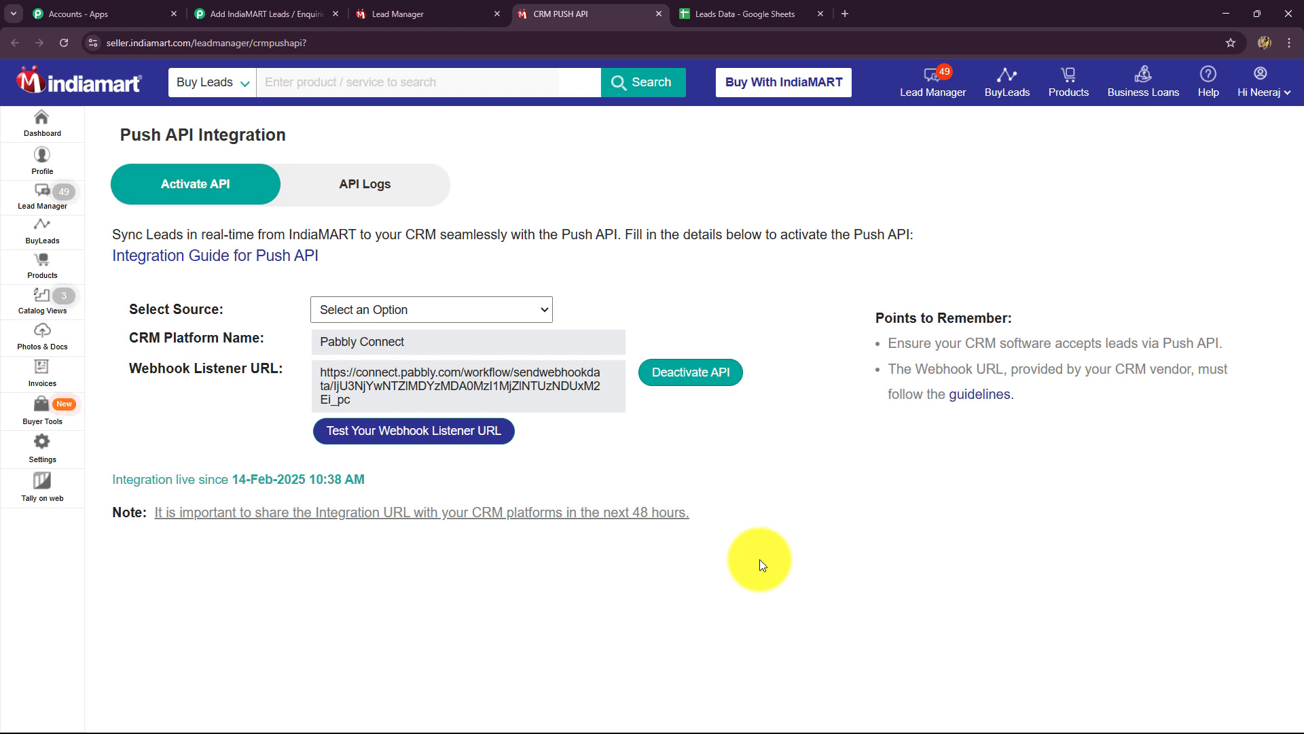
- Deactivate the existing Pabbly Connect push integration, confirming with the 4-digit verification code
{"action": "left_click", "coordinate": [724, 379]}
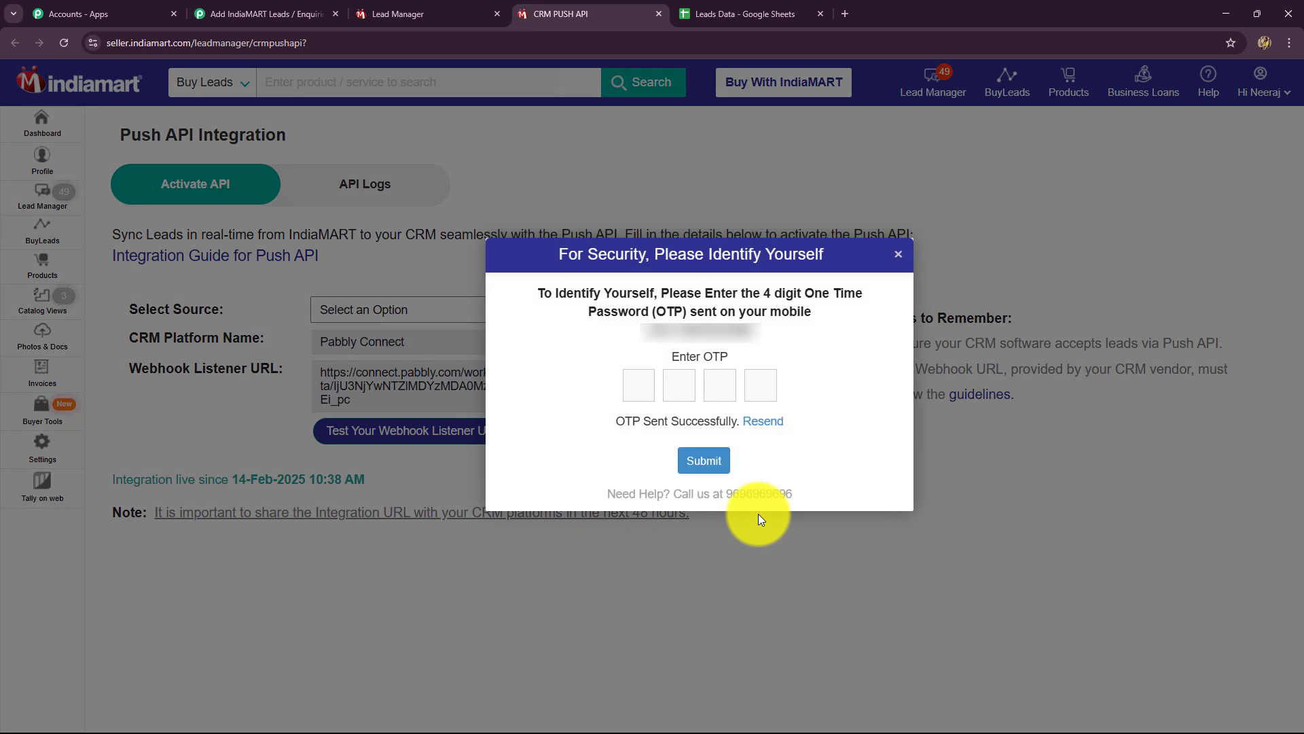
{"action": "left_click", "coordinate": [641, 392]}
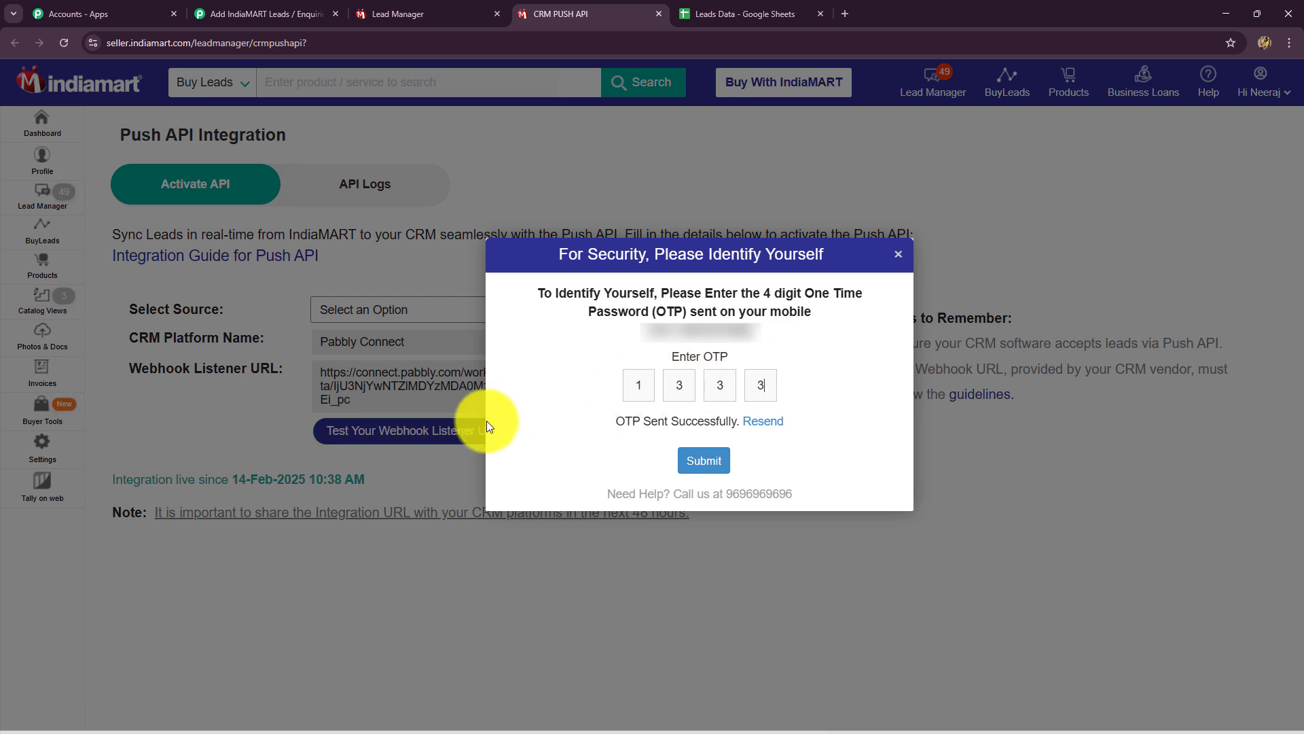
{"action": "left_click", "coordinate": [700, 465]}
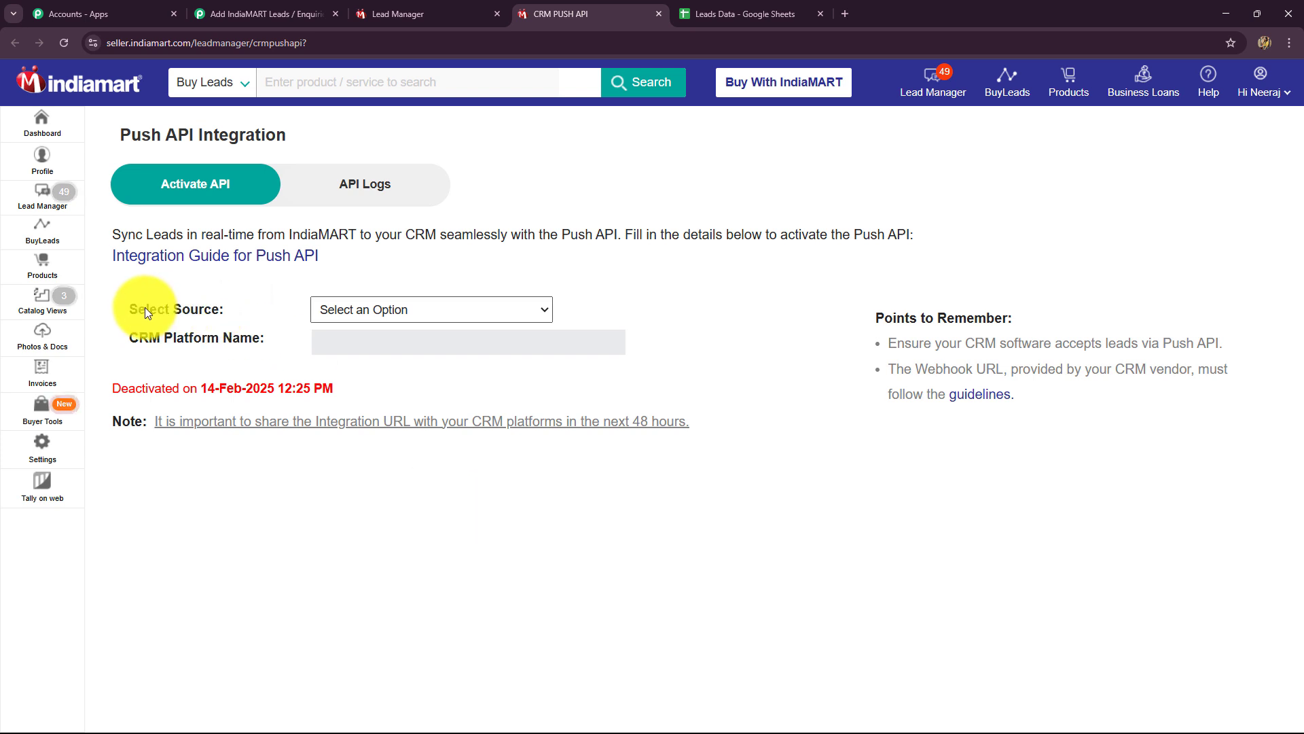
- Save source 'Other', platform 'Pabbly Connect' and the pasted Pabbly webhook URL as listener details
{"action": "left_click", "coordinate": [462, 309]}
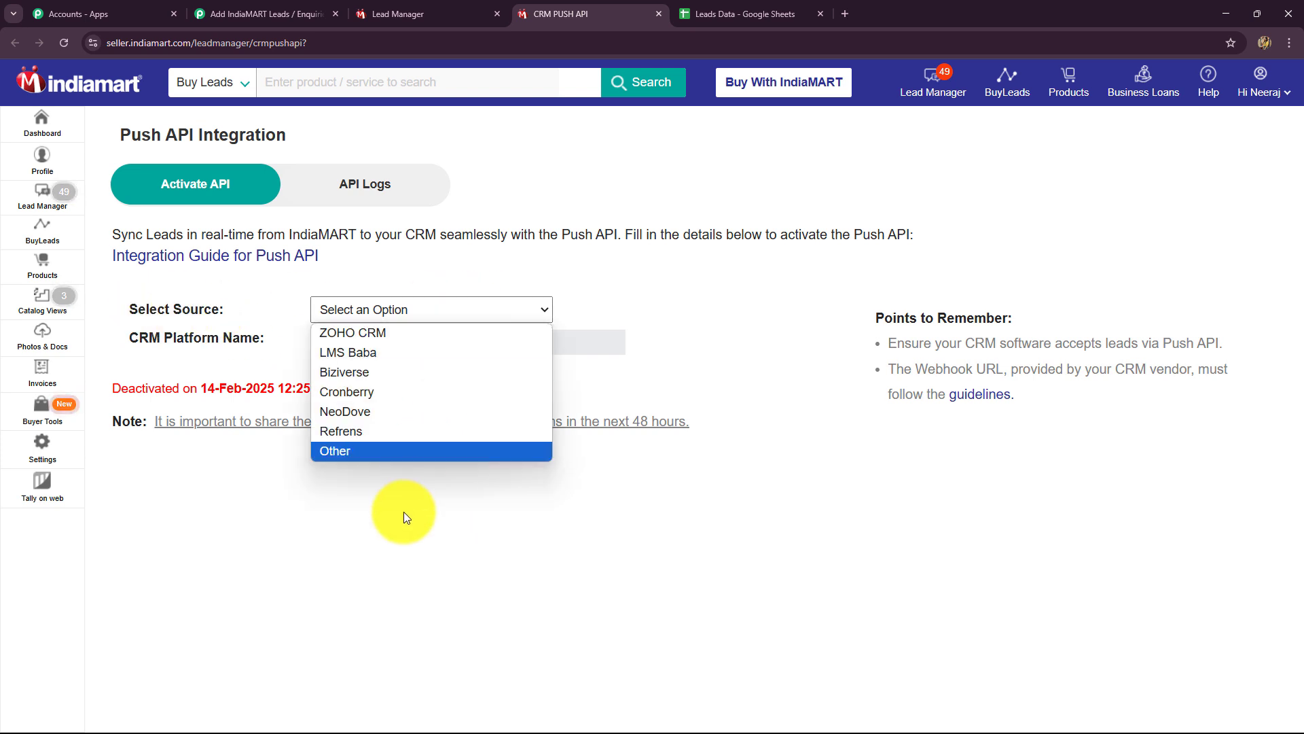
{"action": "left_click", "coordinate": [341, 451]}
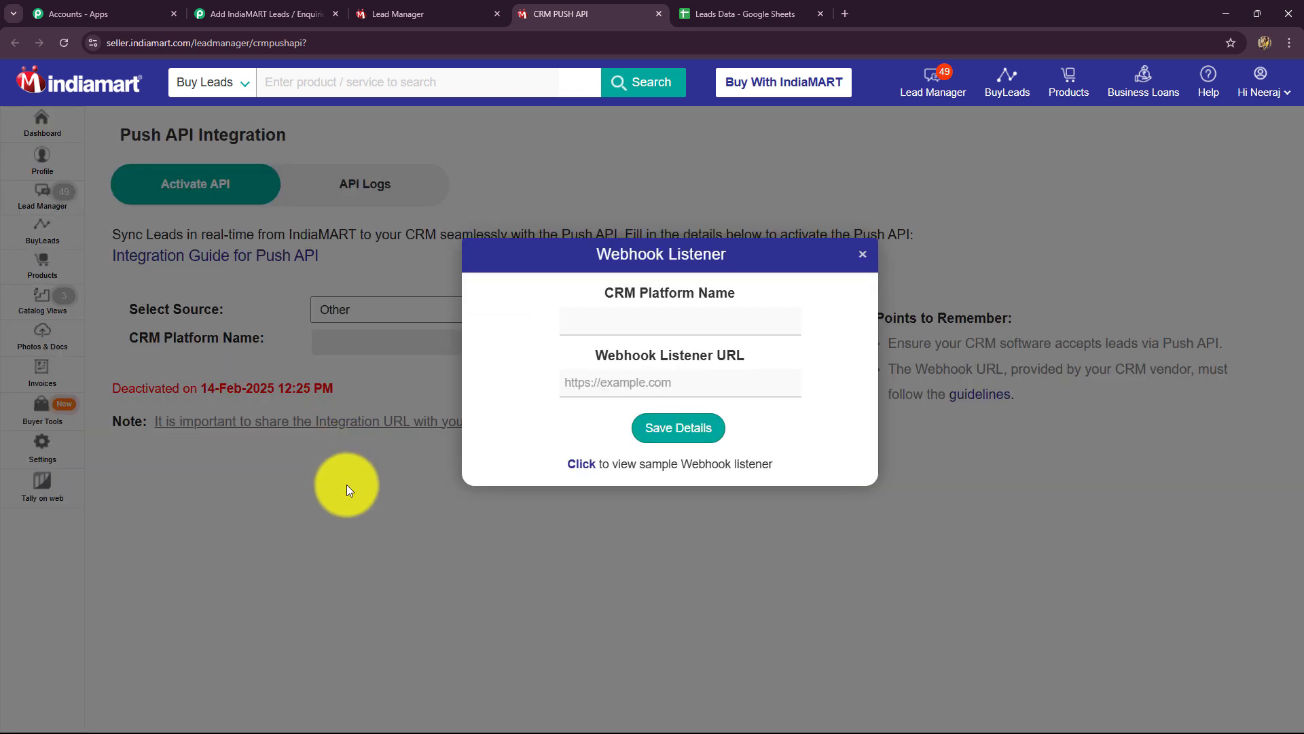
{"action": "left_click", "coordinate": [666, 335]}
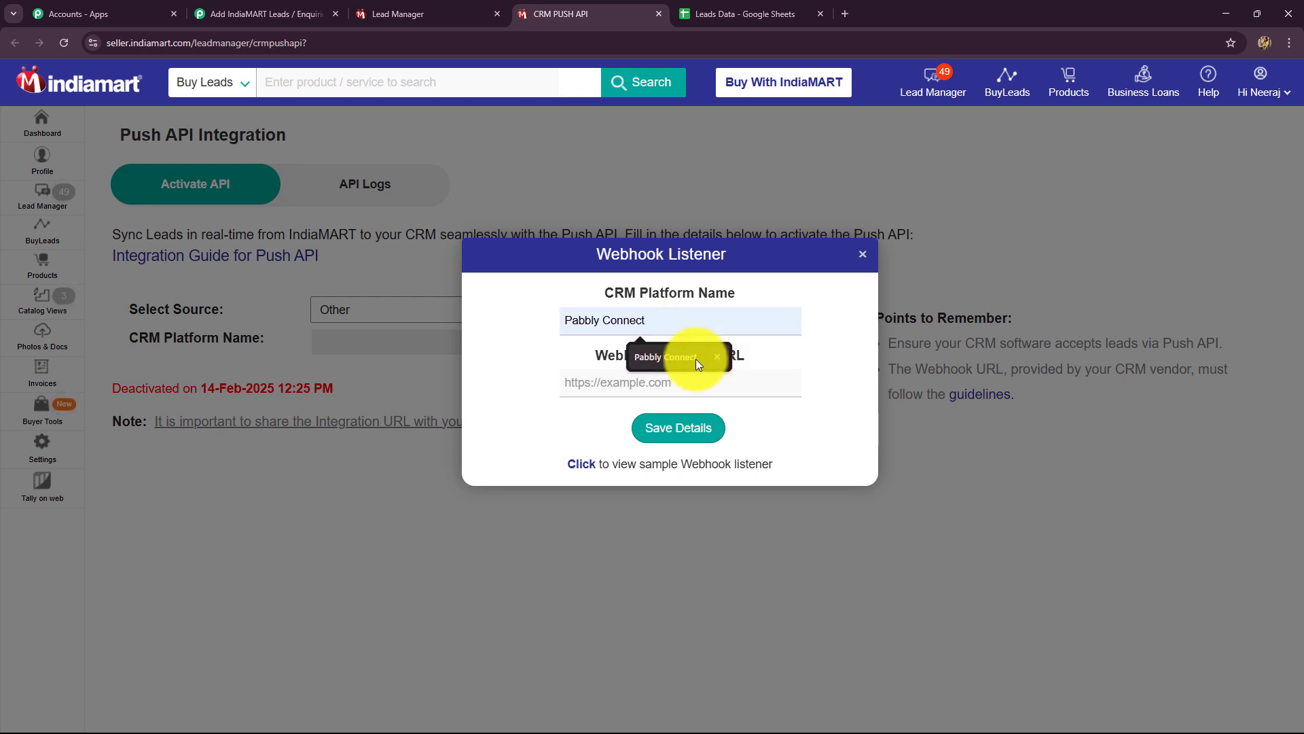
{"action": "left_click", "coordinate": [696, 358]}
{"action": "left_click", "coordinate": [585, 389]}
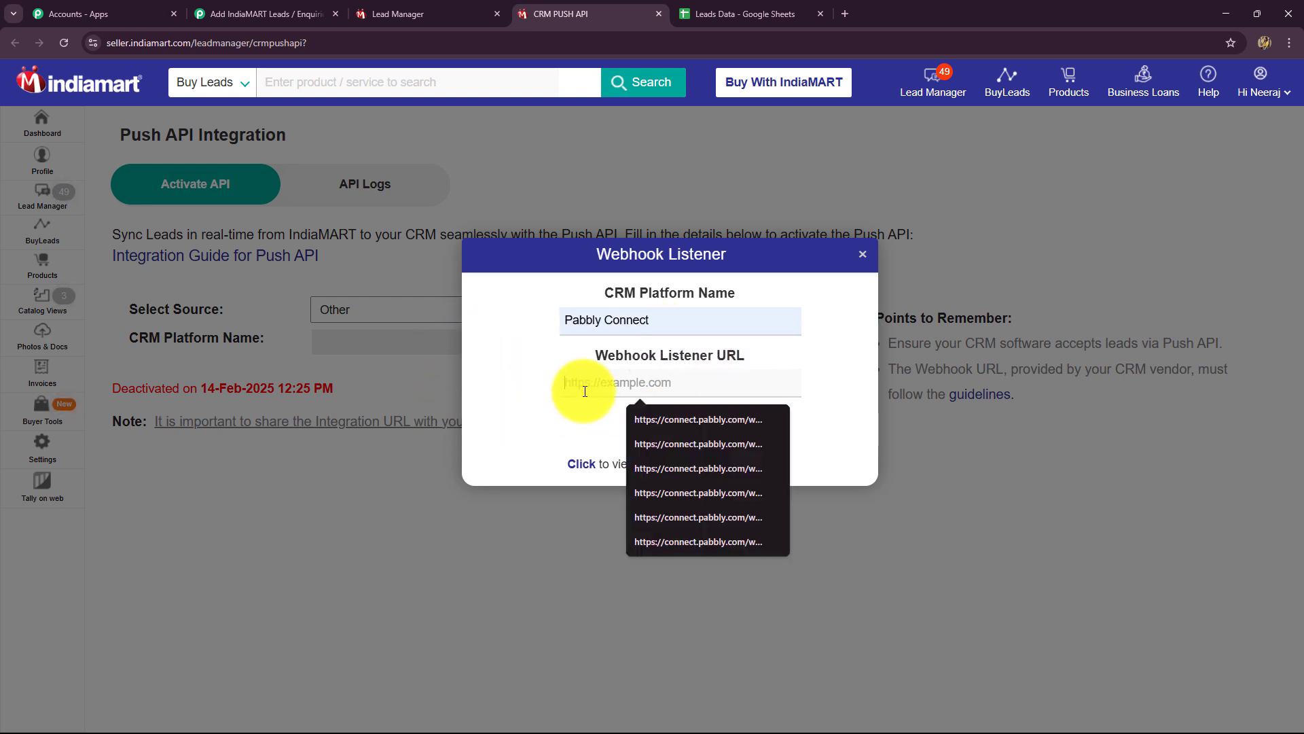
{"action": "key", "text": "ctrl+v"}
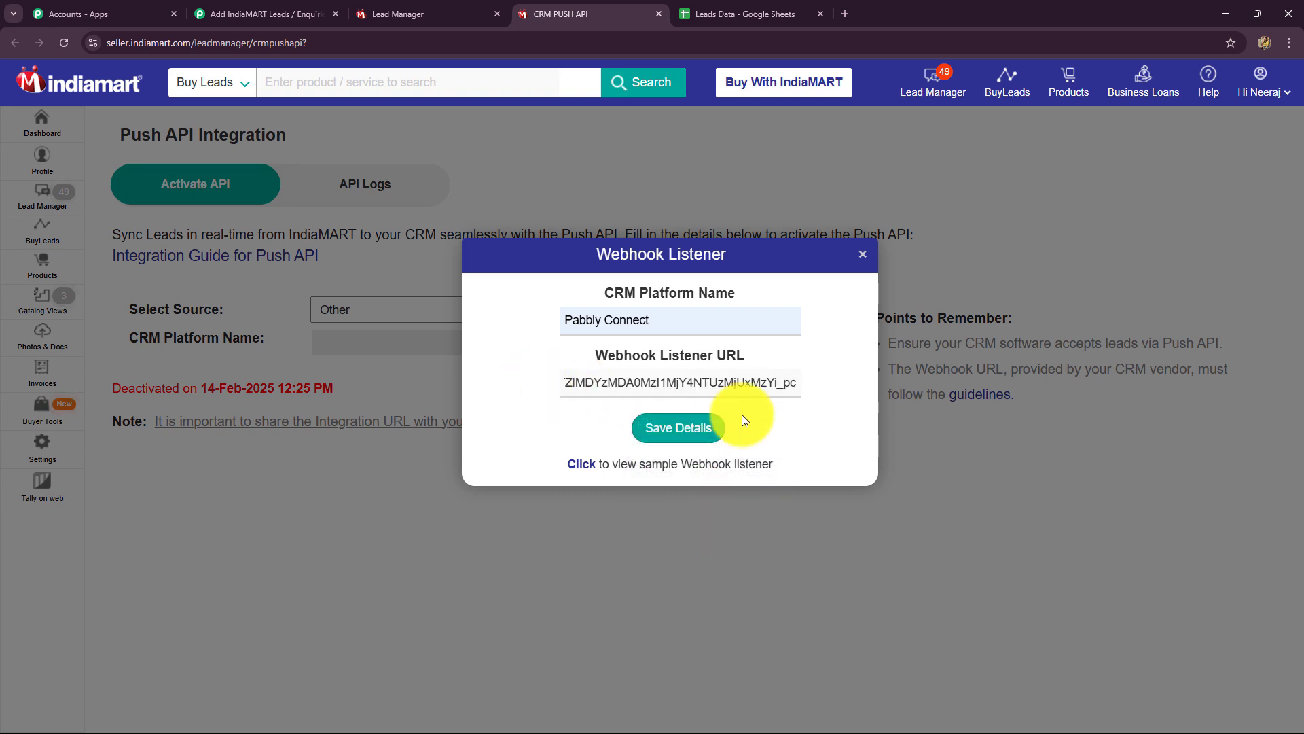
{"action": "left_click", "coordinate": [235, 13]}
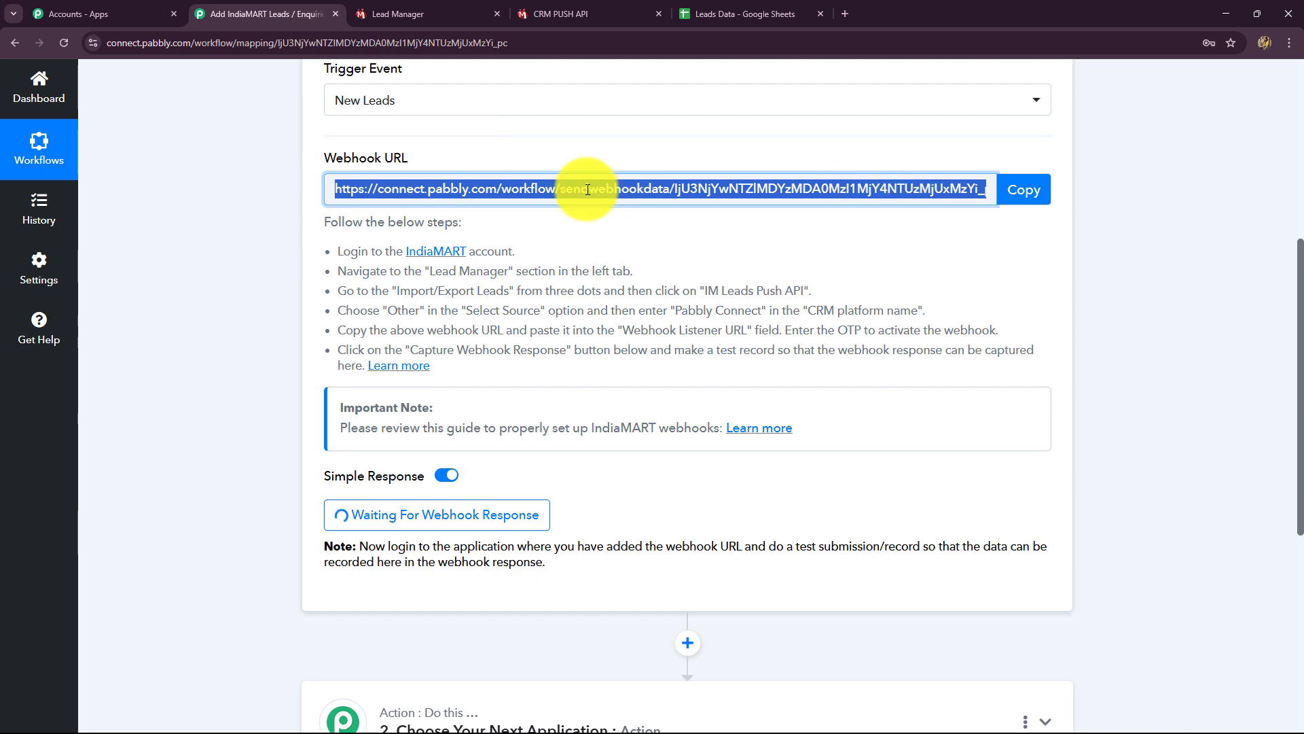
{"action": "left_click", "coordinate": [565, 19]}
{"action": "left_click", "coordinate": [677, 508]}
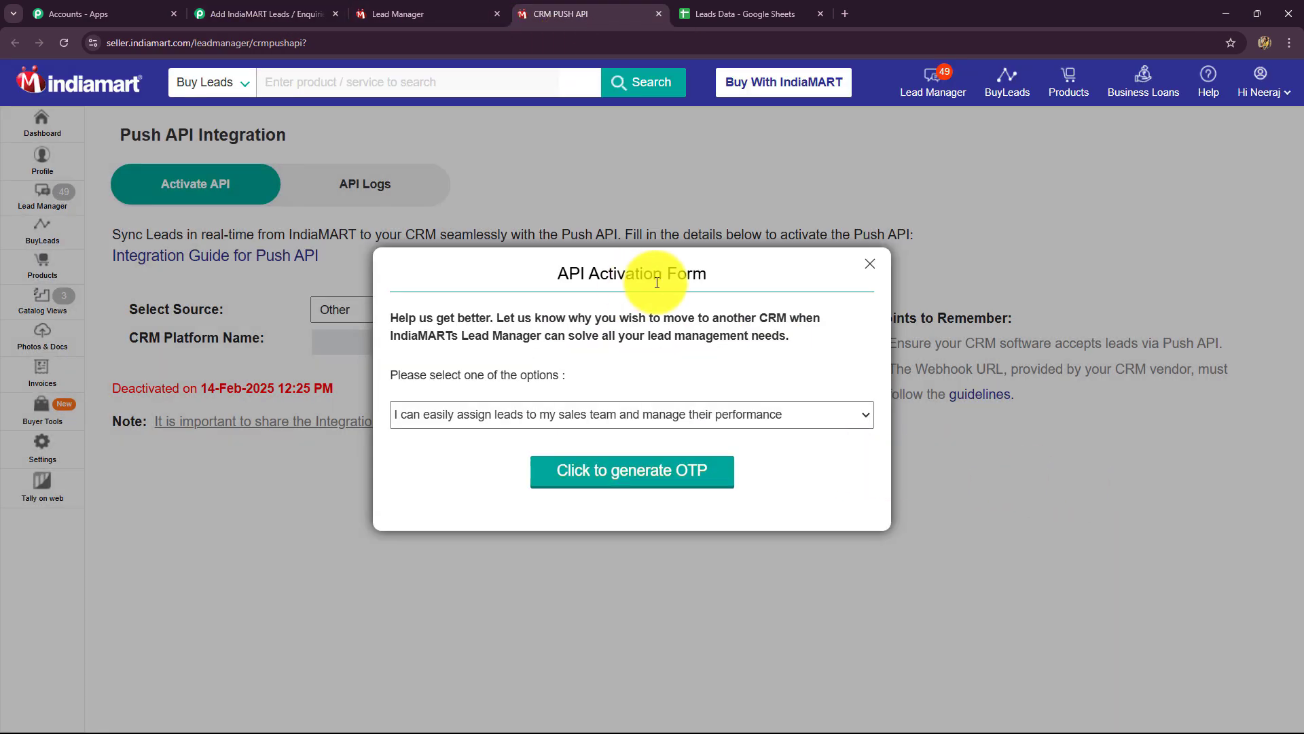
- Activate the IndiaMART Push API, giving 'permanently saving leads' as the reason, and return to Pabbly
{"action": "left_click", "coordinate": [592, 421]}
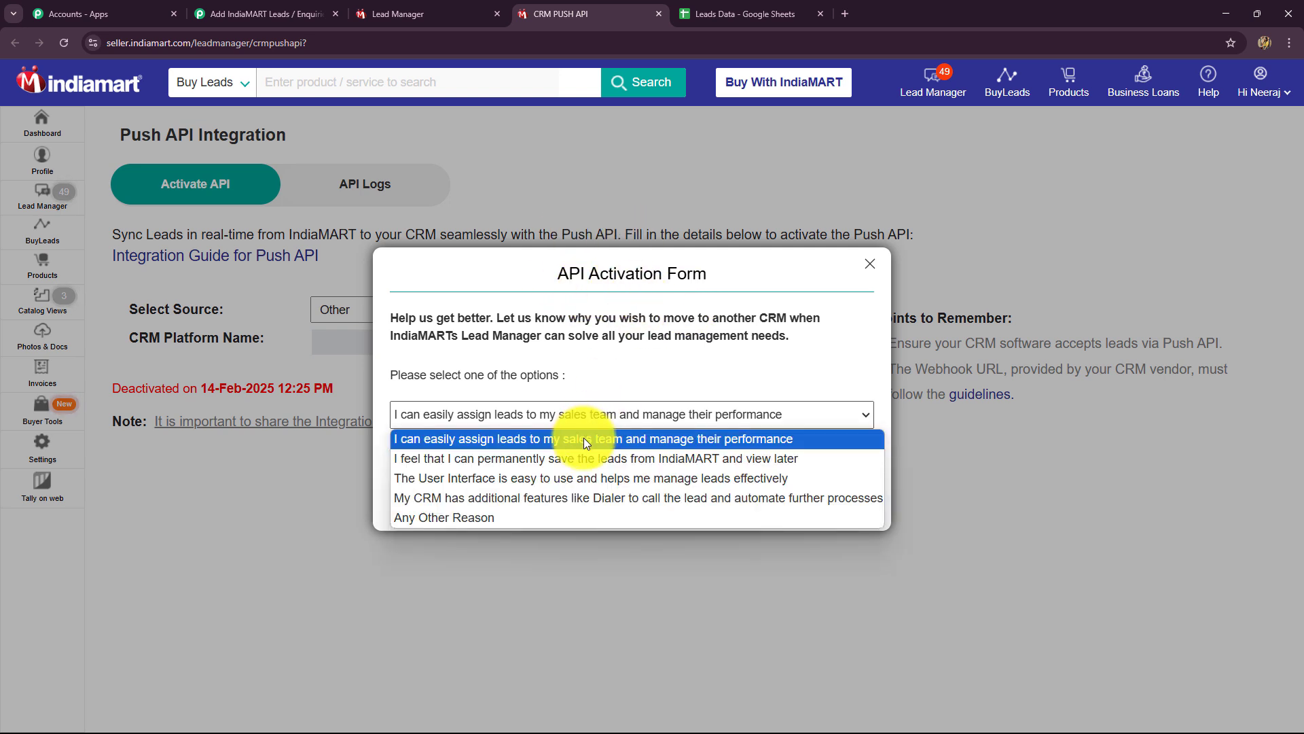
{"action": "left_click", "coordinate": [528, 462]}
{"action": "left_click", "coordinate": [560, 481]}
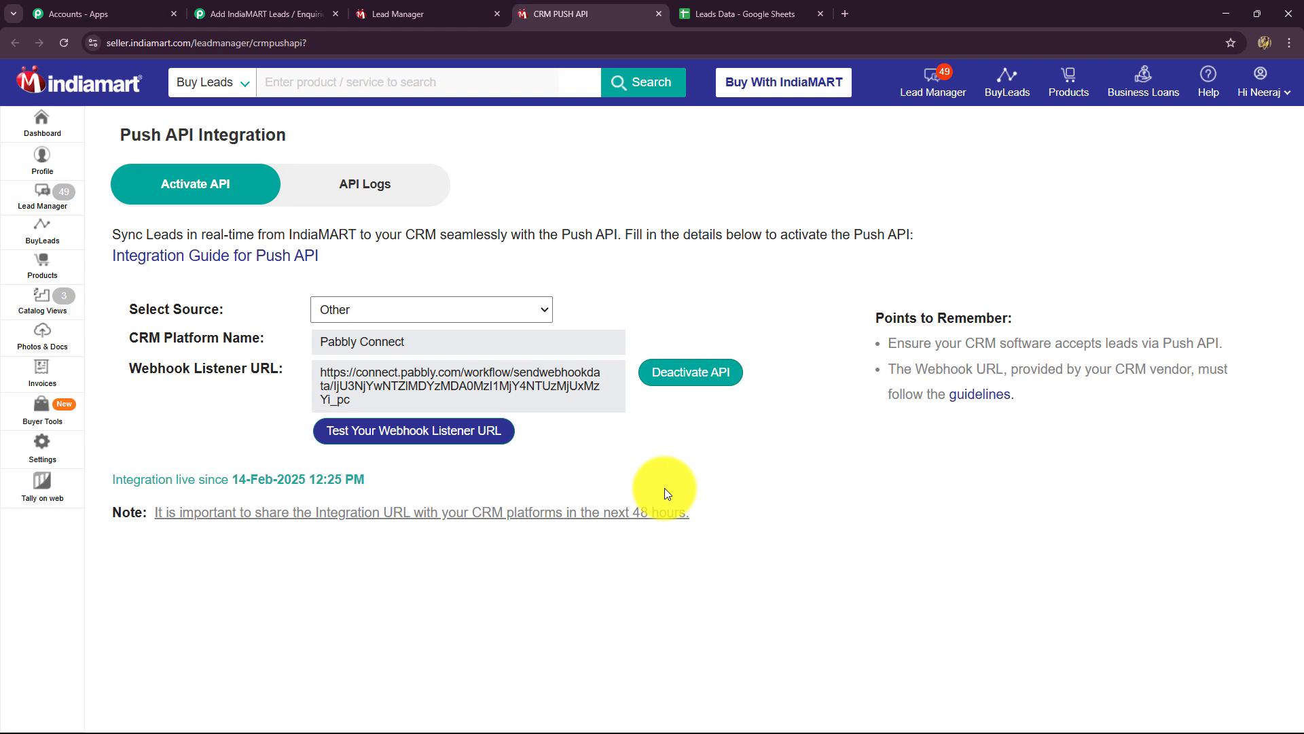
{"action": "left_click", "coordinate": [282, 6]}
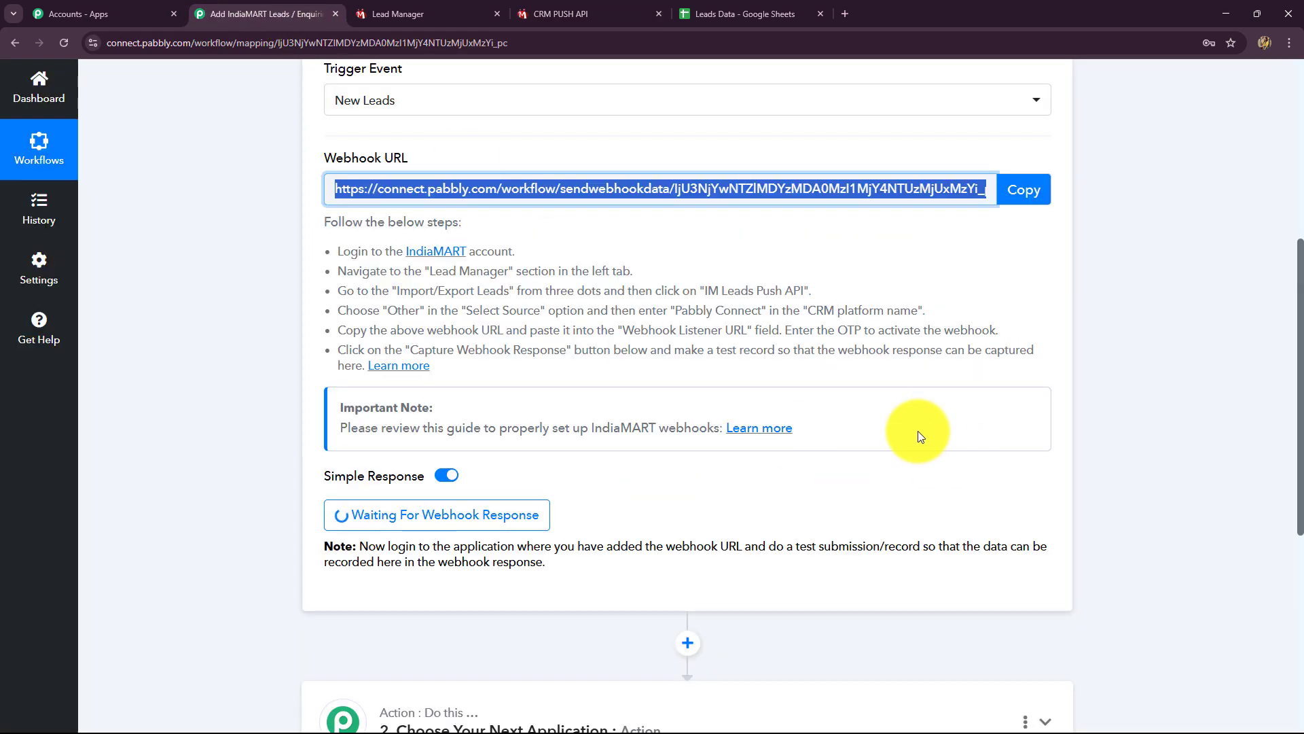
- Read the Pabbly webhook page's note about making a test submission, then go back to IndiaMART Lead Manager
{"action": "scroll", "coordinate": [918, 435], "scroll_direction": "down", "scroll_amount": 2}
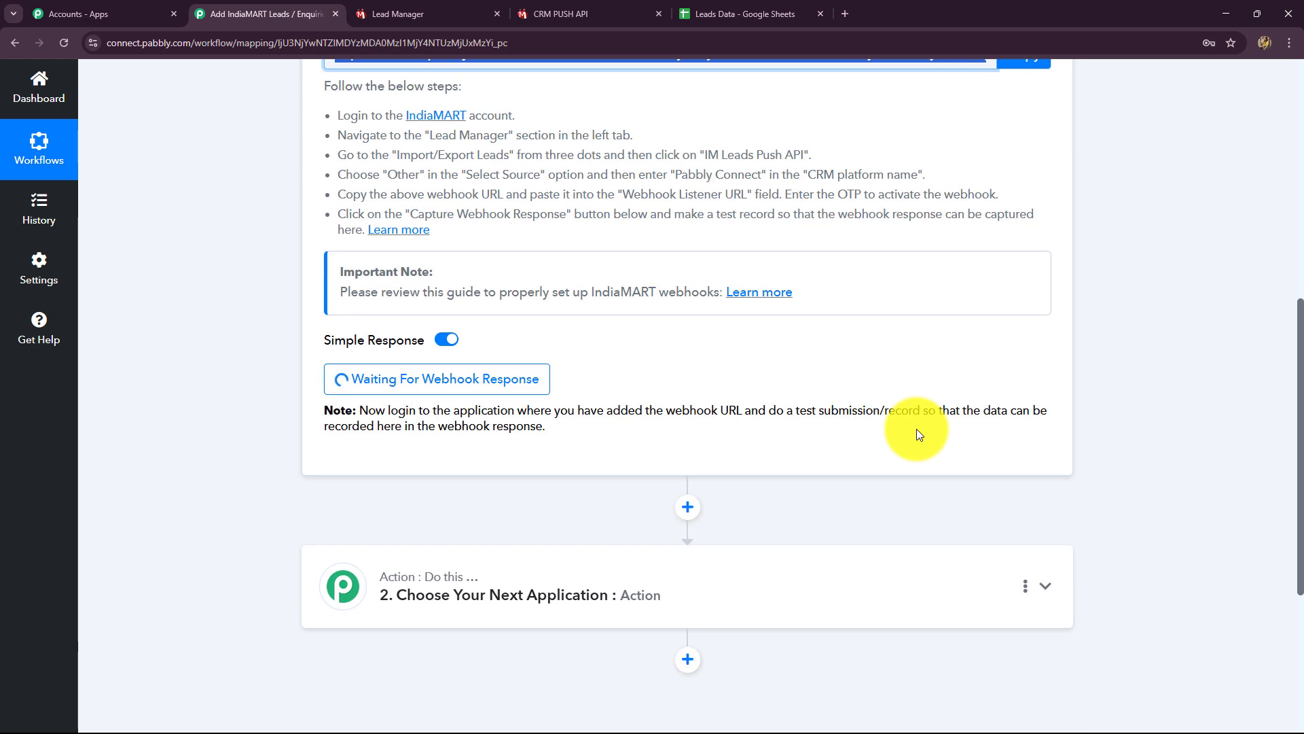
{"action": "left_click_drag", "start_coordinate": [367, 411], "coordinate": [617, 449]}
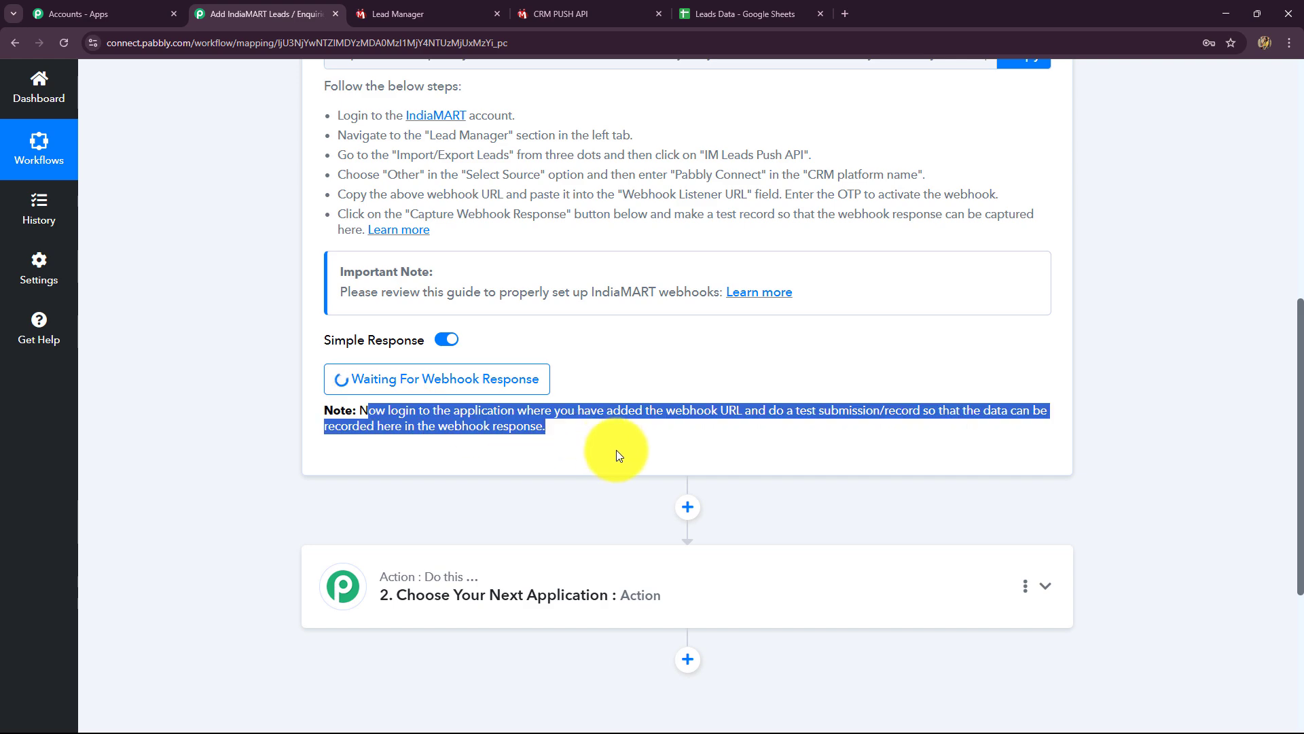
{"action": "left_click", "coordinate": [617, 451]}
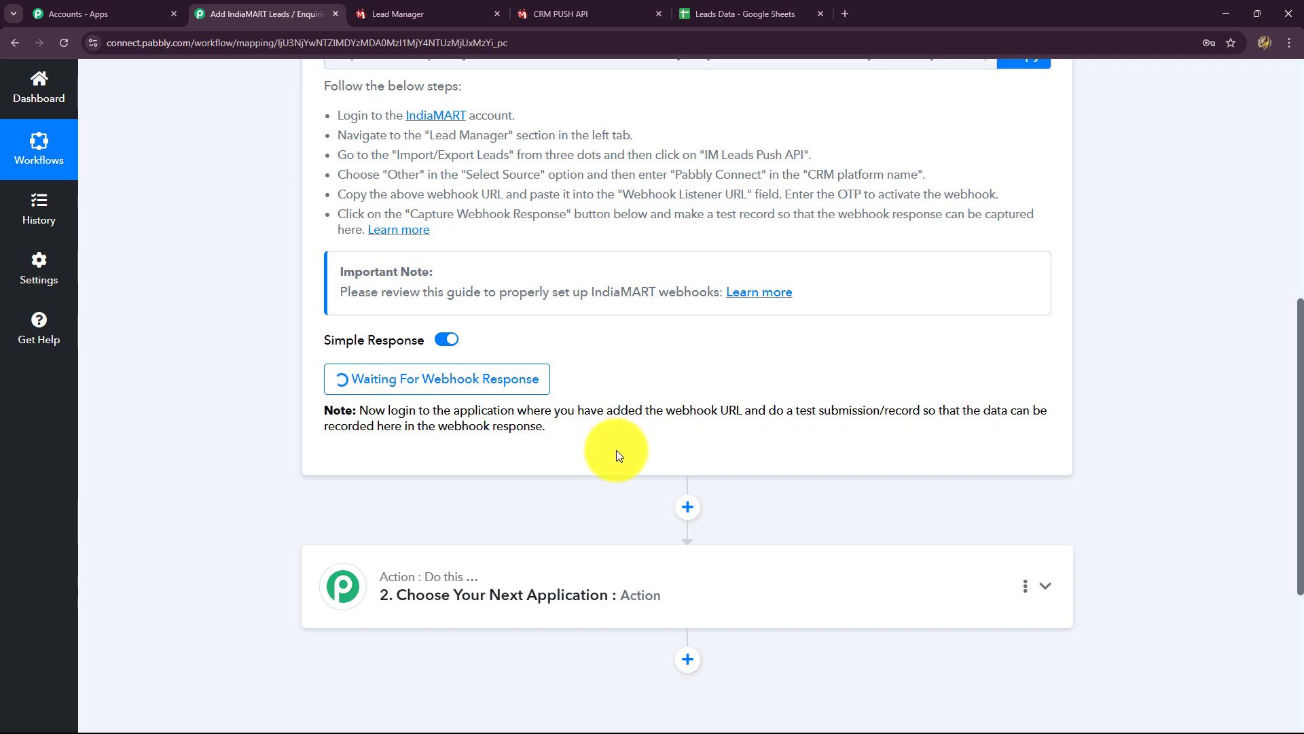
{"action": "scroll", "coordinate": [617, 450], "scroll_direction": "up", "scroll_amount": 2}
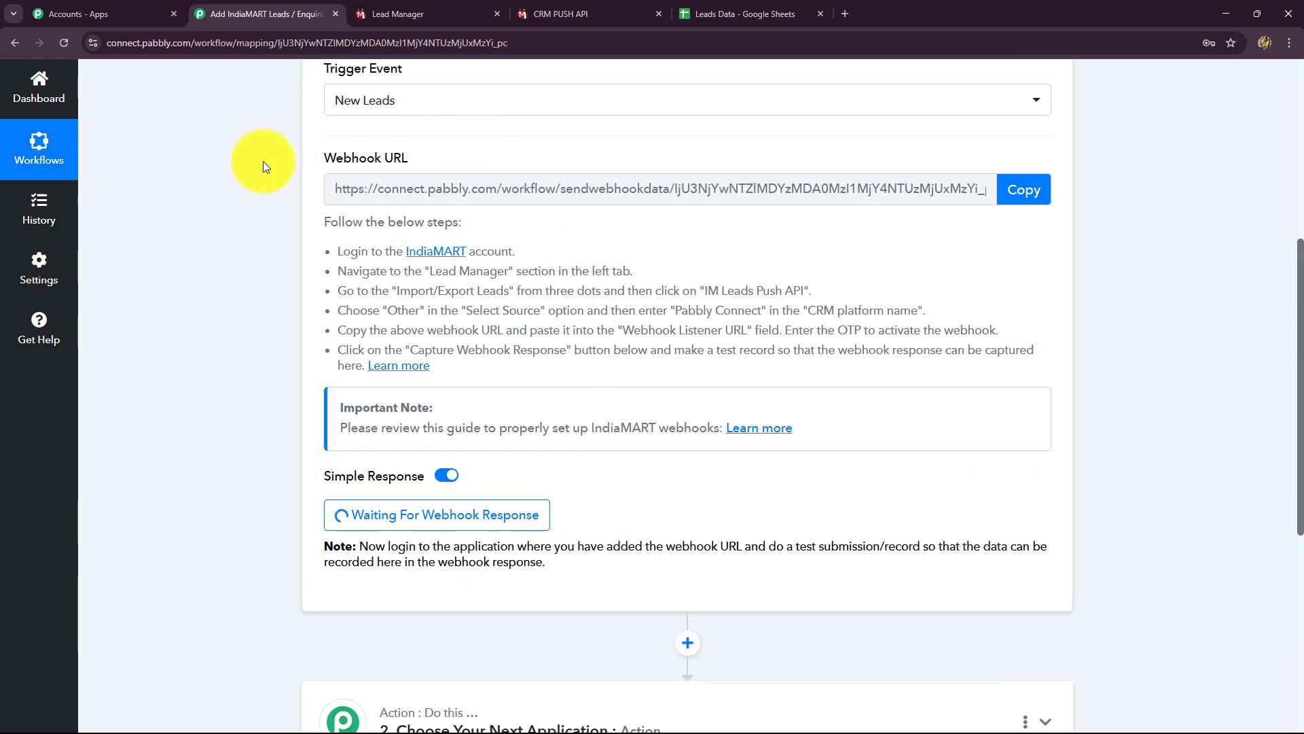
{"action": "scroll", "coordinate": [263, 164], "scroll_direction": "up", "scroll_amount": 5}
{"action": "scroll", "coordinate": [181, 375], "scroll_direction": "down", "scroll_amount": 7}
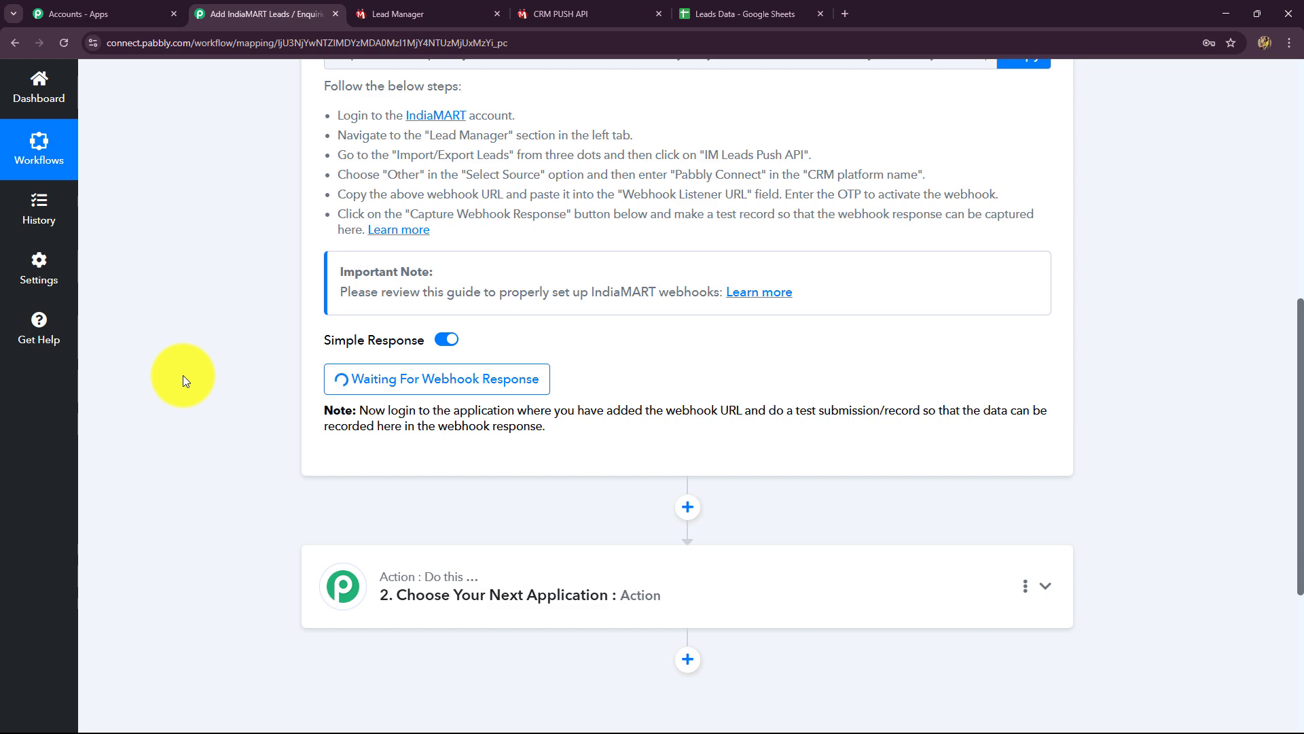
{"action": "left_click", "coordinate": [397, 14]}
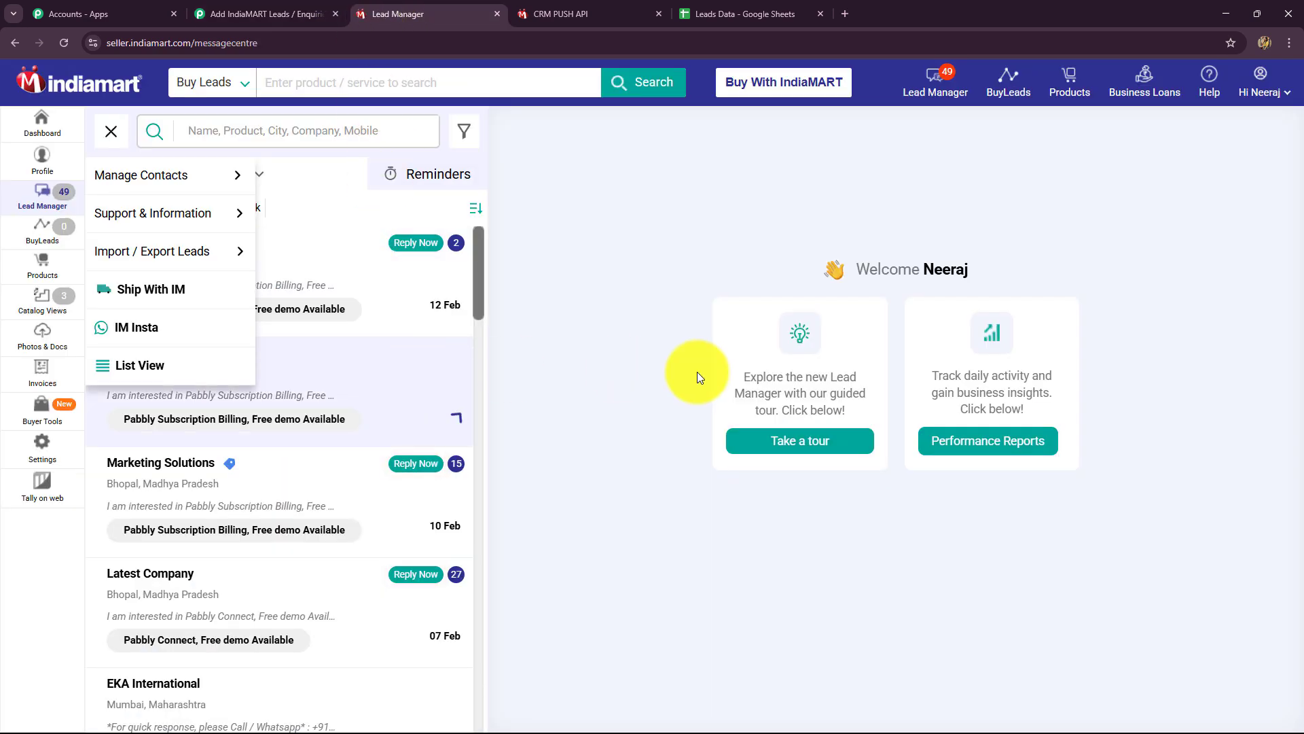
- Close the Lead Manager options menu and check the Pabbly workflow page
{"action": "left_click", "coordinate": [584, 400]}
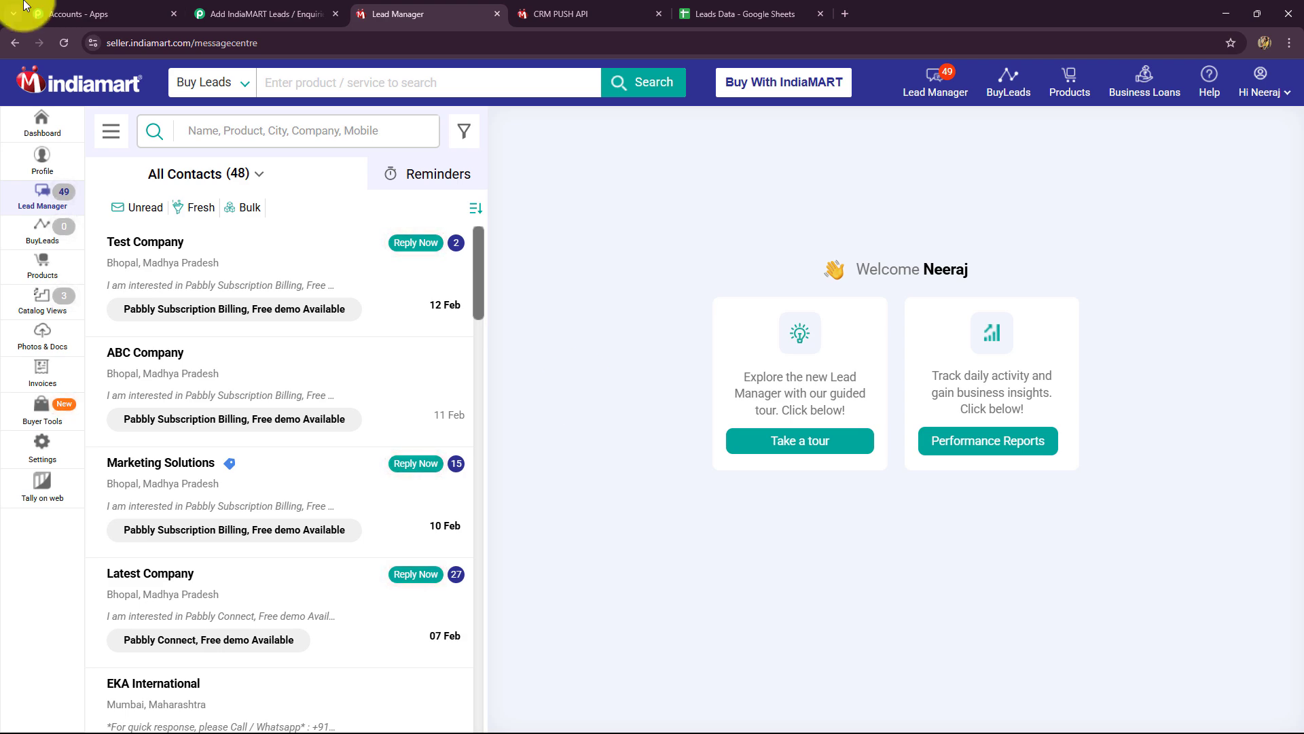
{"action": "left_click", "coordinate": [299, 14]}
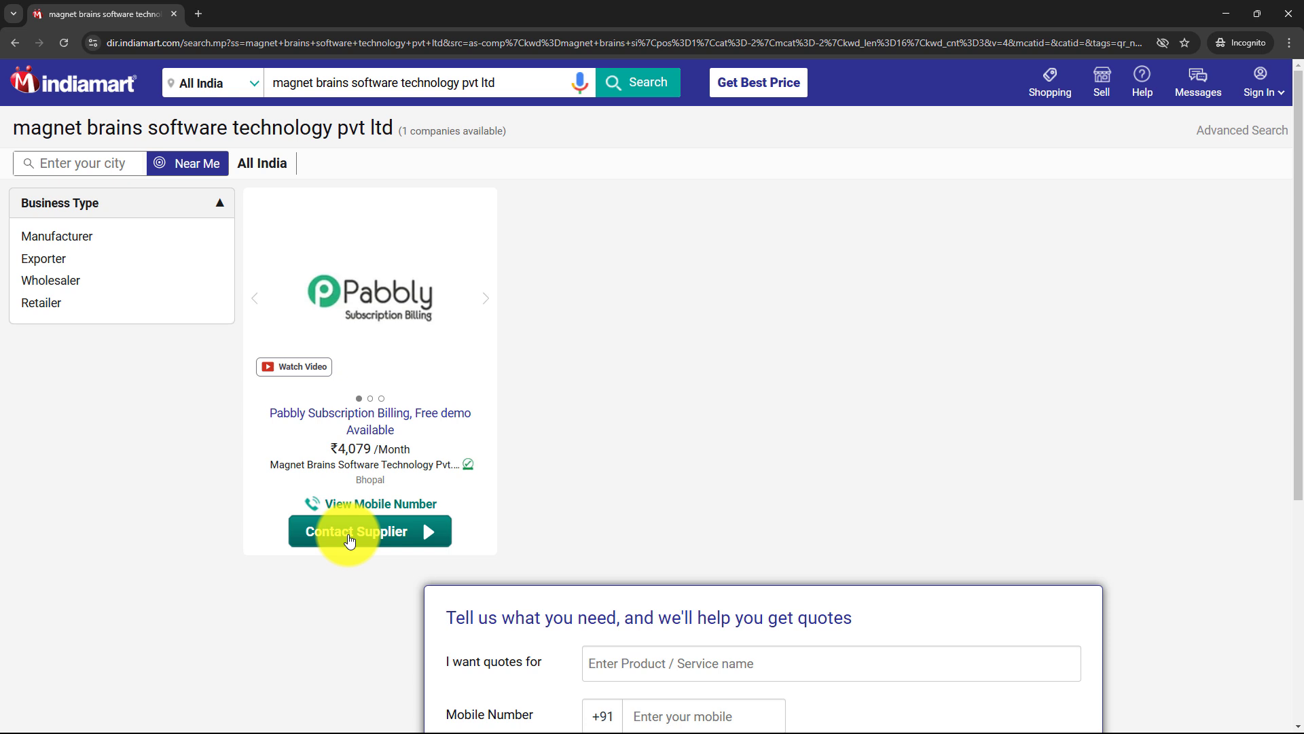
- Start a Contact Supplier enquiry on the Pabbly Subscription Billing listing and submit a buyer mobile number
{"action": "left_click", "coordinate": [350, 540]}
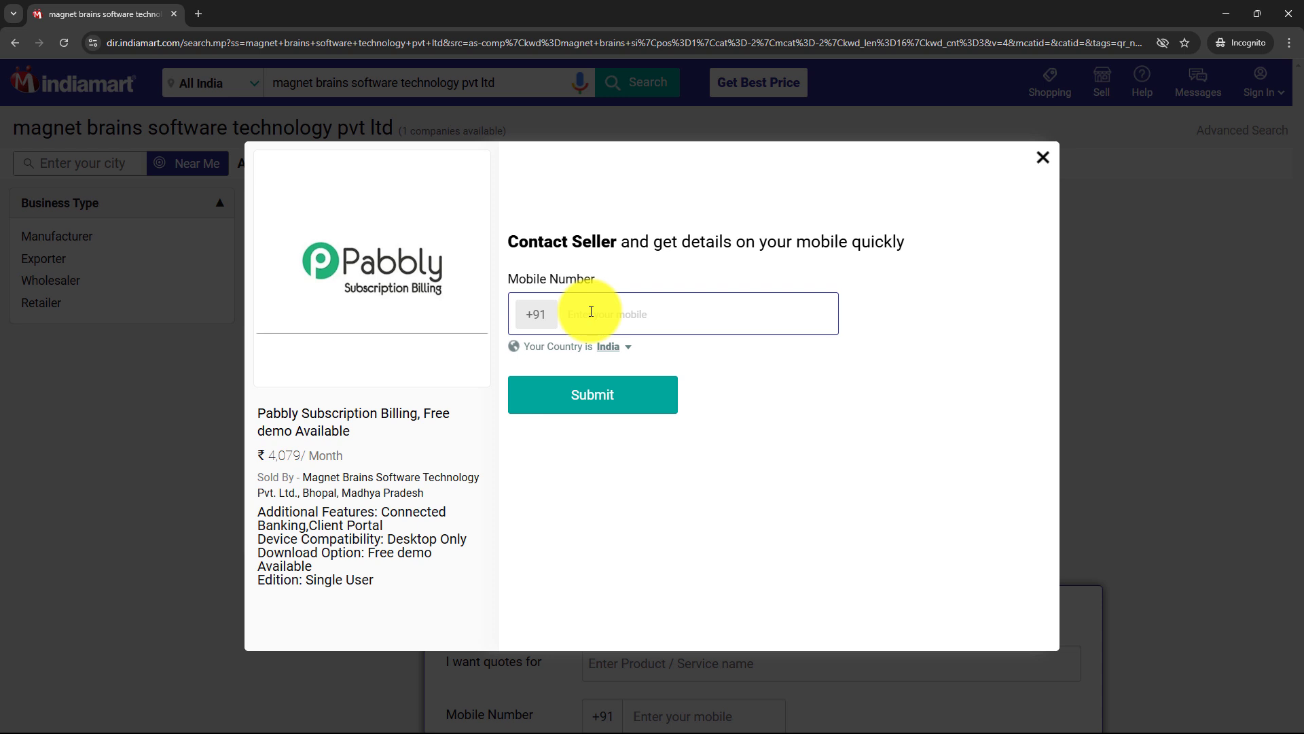
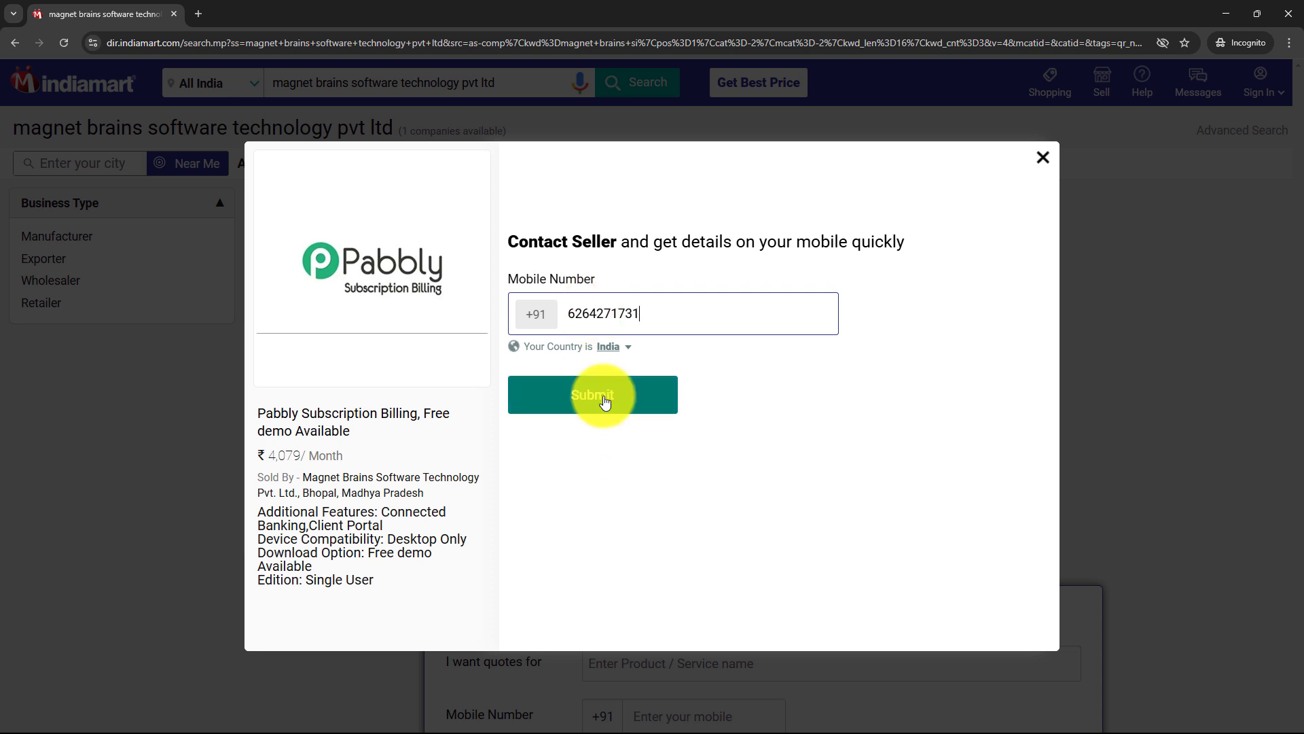
{"action": "left_click", "coordinate": [605, 401]}
- Complete the enquiry with a 1 Year licence and requirement details, send it, and close the thank-you dialog
{"action": "left_click", "coordinate": [582, 320]}
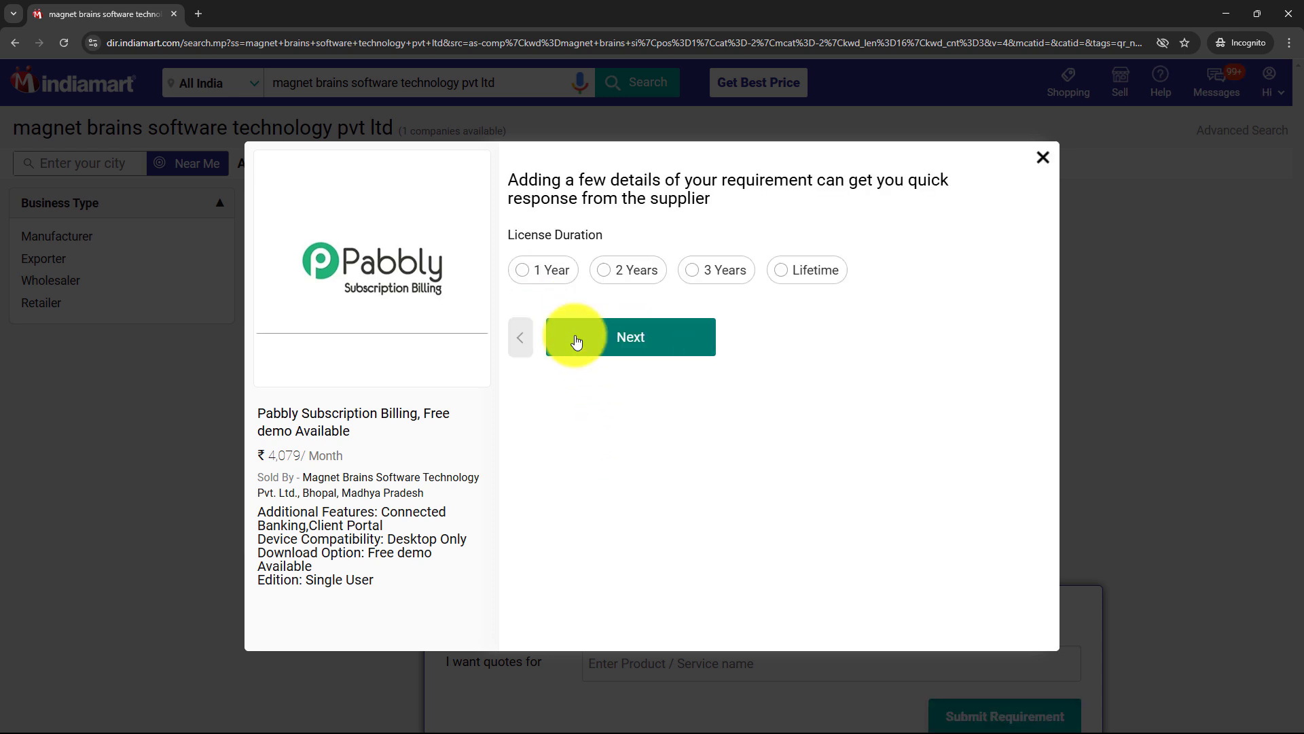
{"action": "left_click", "coordinate": [545, 270]}
{"action": "left_click", "coordinate": [594, 347]}
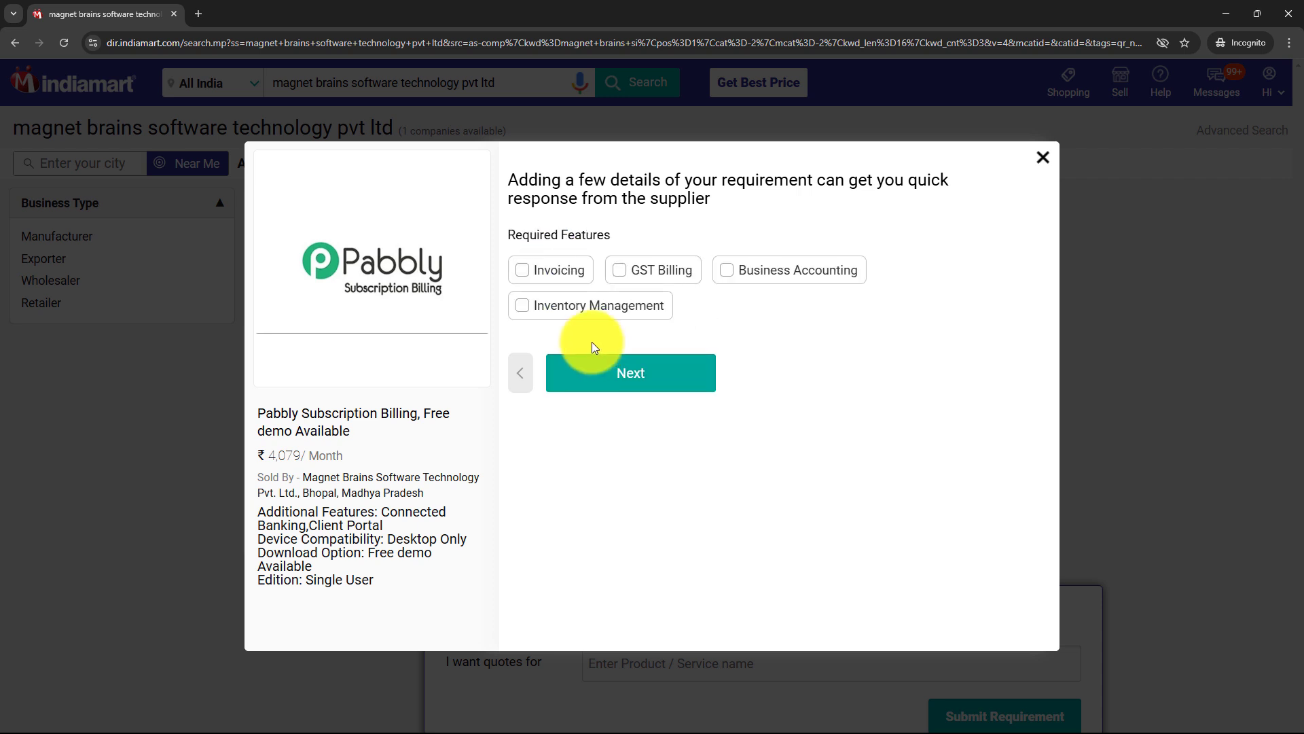
{"action": "left_click", "coordinate": [608, 385]}
{"action": "type", "text": "I found your astrology services on IndiaMART and I’m interested in learning more. I’m looking for guidance on relationships."}
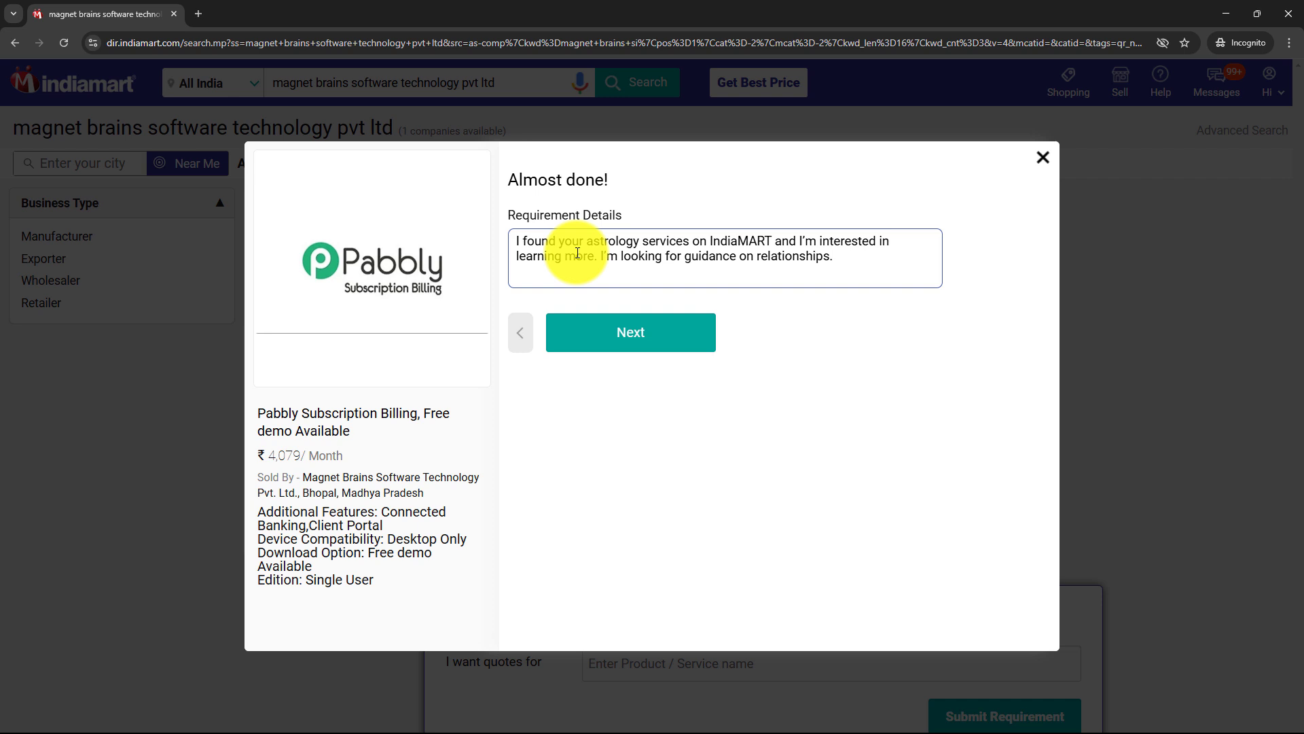
{"action": "left_click", "coordinate": [662, 330]}
{"action": "left_click", "coordinate": [620, 324]}
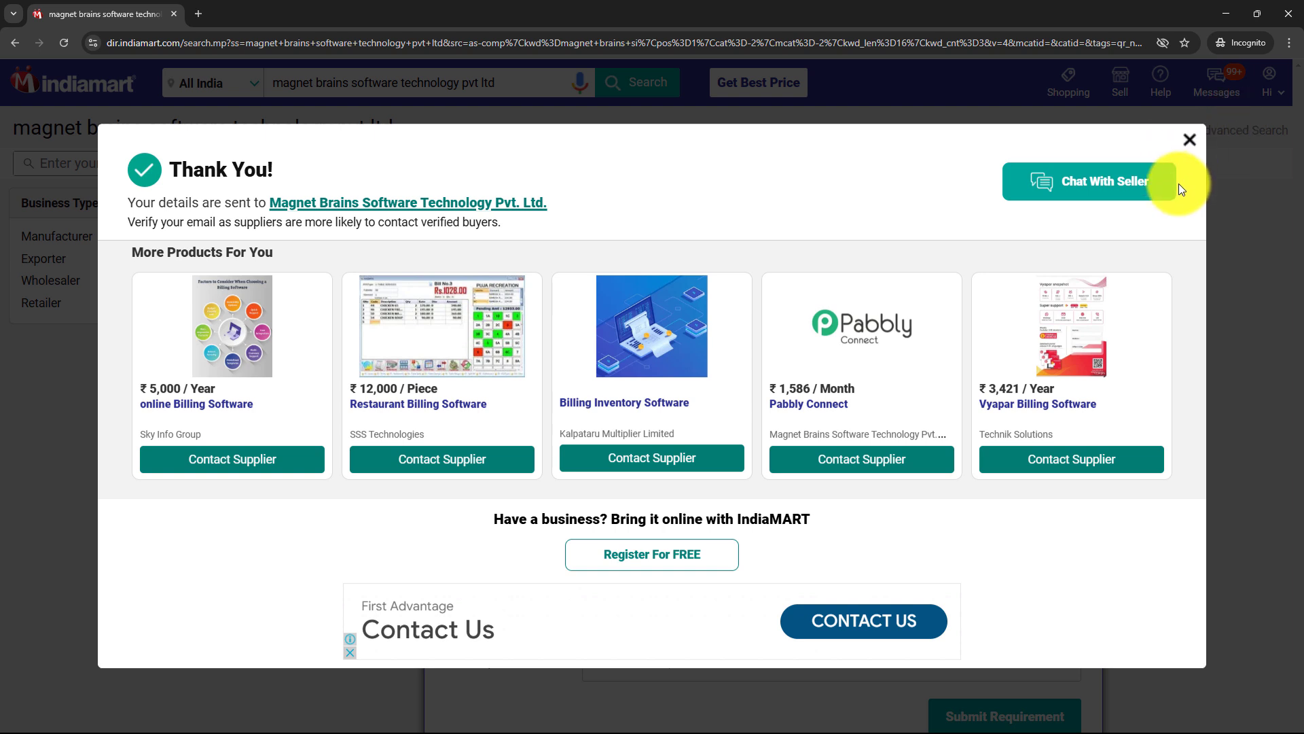
{"action": "left_click", "coordinate": [1189, 139]}
- Open the new ABC Company enquiry in Lead Manager, then view Pabbly's captured webhook response
{"action": "mouse_move", "coordinate": [1161, 81]}
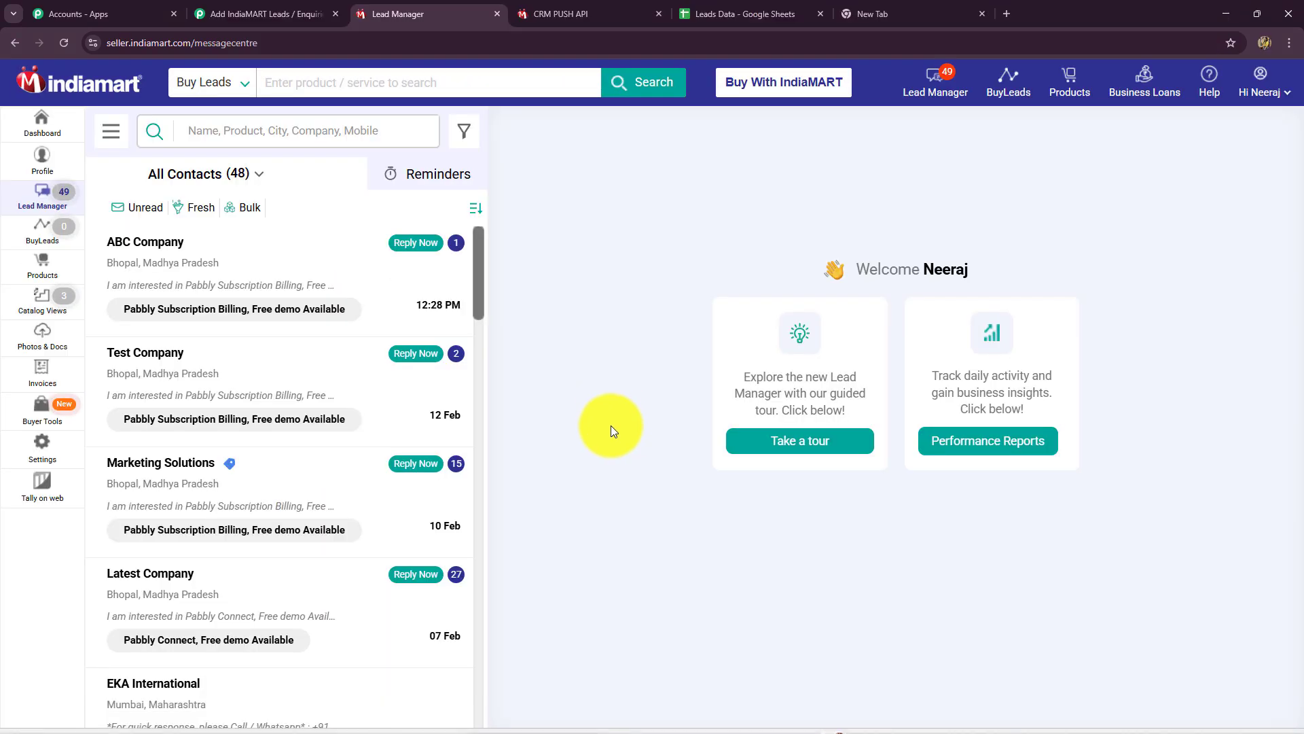
{"action": "left_click", "coordinate": [147, 253]}
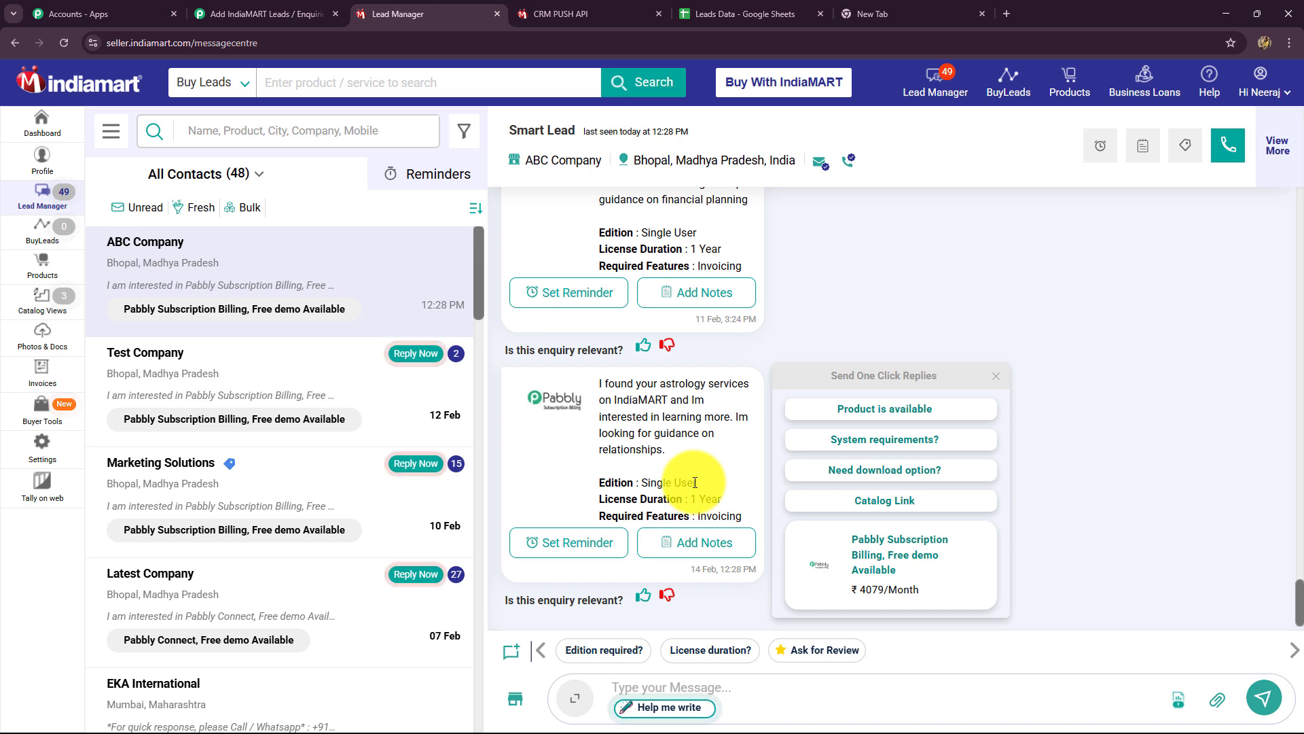
{"action": "left_click", "coordinate": [270, 14]}
{"action": "scroll", "coordinate": [1301, 567], "scroll_direction": "down", "scroll_amount": 1}
{"action": "scroll", "coordinate": [1301, 568], "scroll_direction": "down", "scroll_amount": 2}
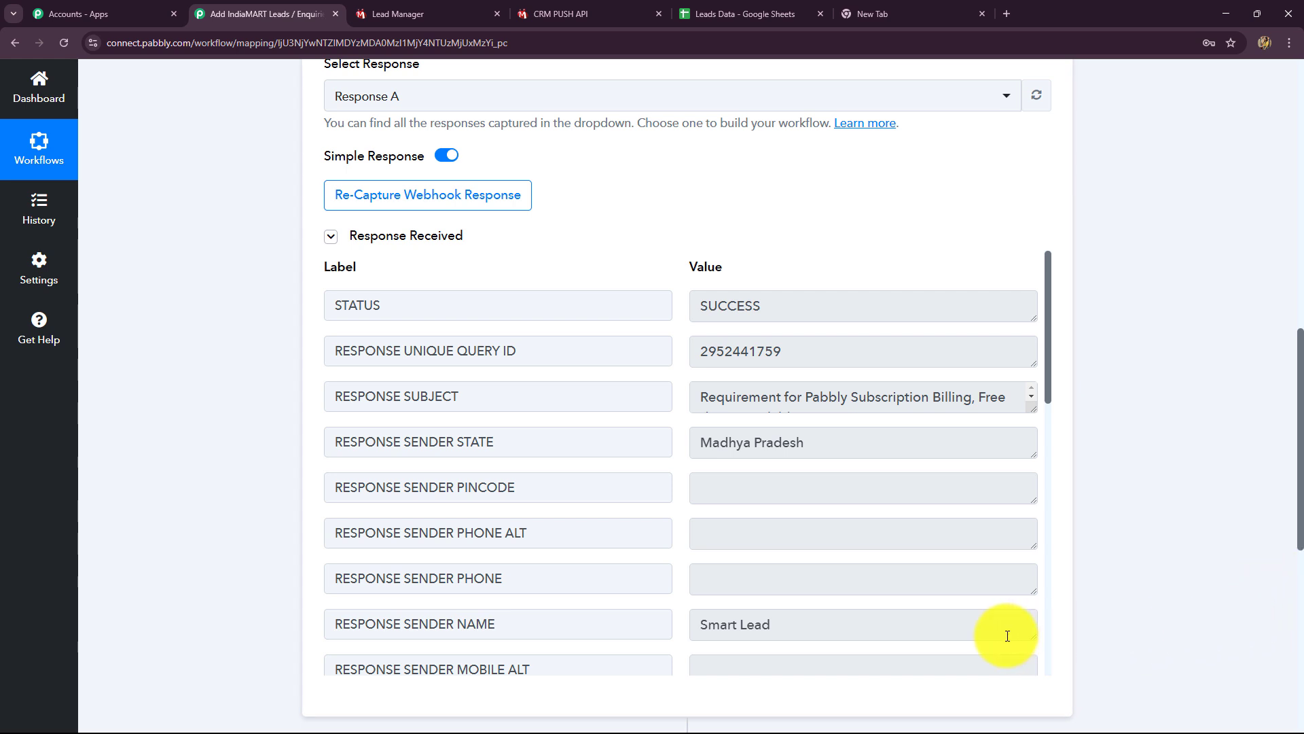
- Review the response's STATUS SUCCESS, query ID, subject, sender state Madhya Pradesh and sender name
{"action": "double_click", "coordinate": [782, 307]}
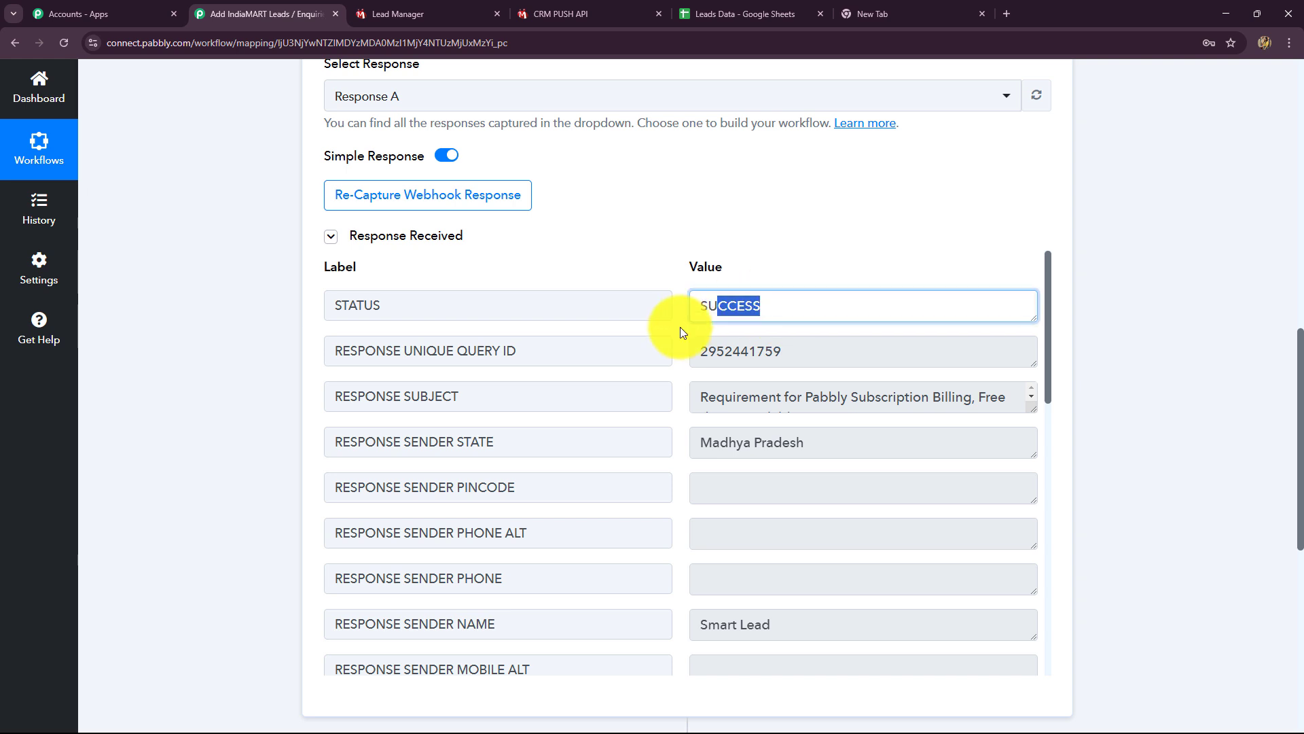
{"action": "double_click", "coordinate": [801, 351]}
{"action": "left_click_drag", "start_coordinate": [711, 391], "coordinate": [961, 490]}
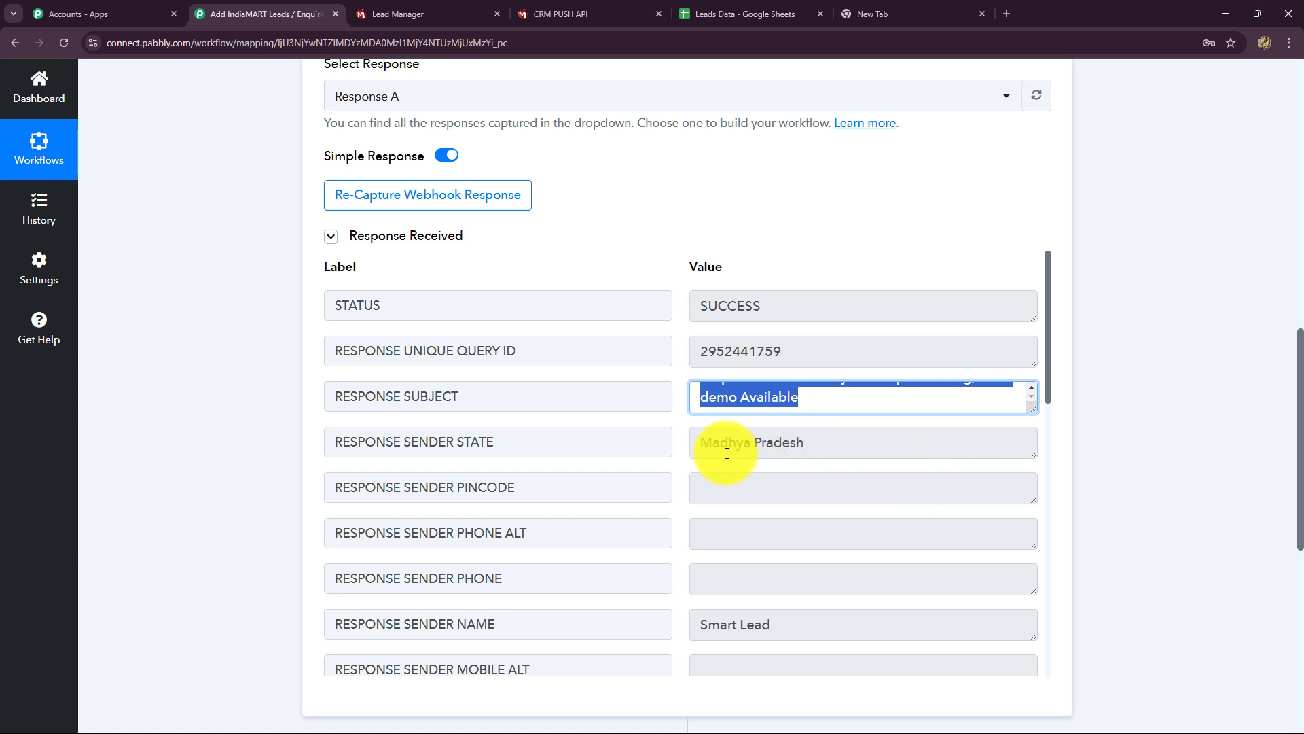
{"action": "left_click_drag", "start_coordinate": [727, 446], "coordinate": [870, 497]}
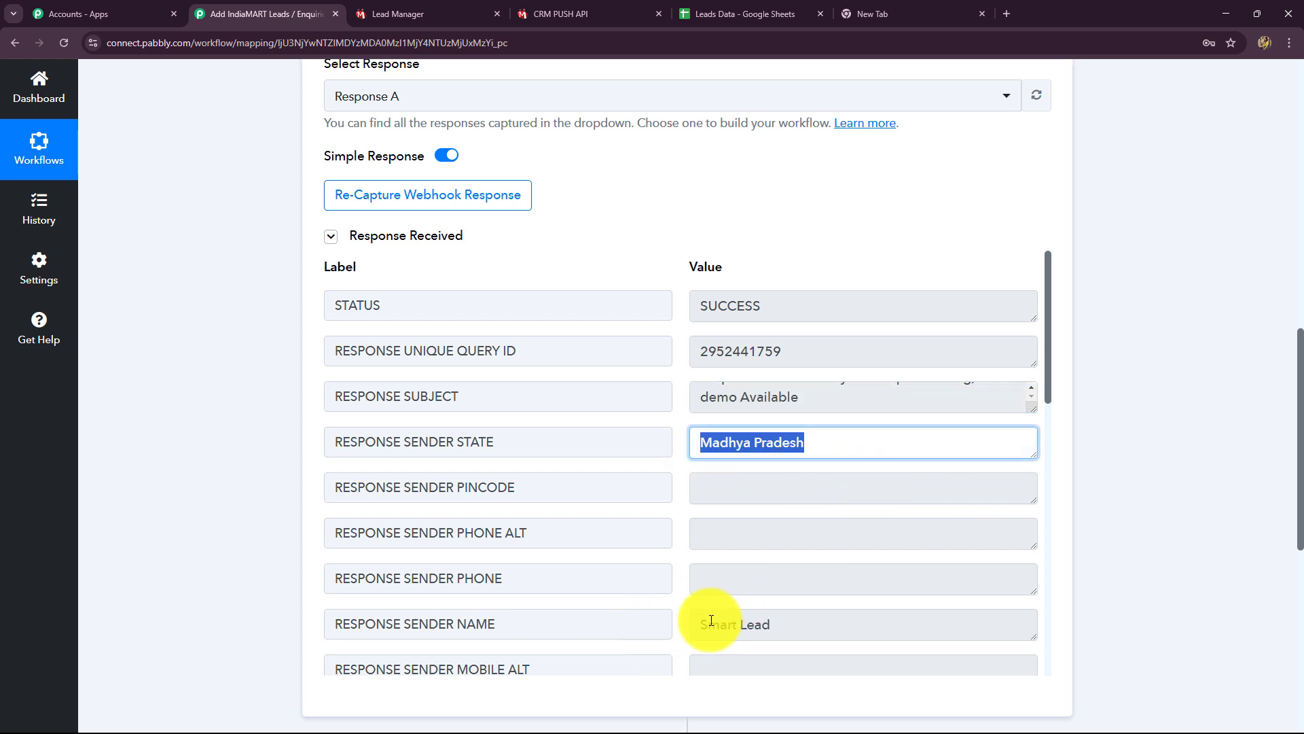
{"action": "left_click_drag", "start_coordinate": [706, 622], "coordinate": [829, 621]}
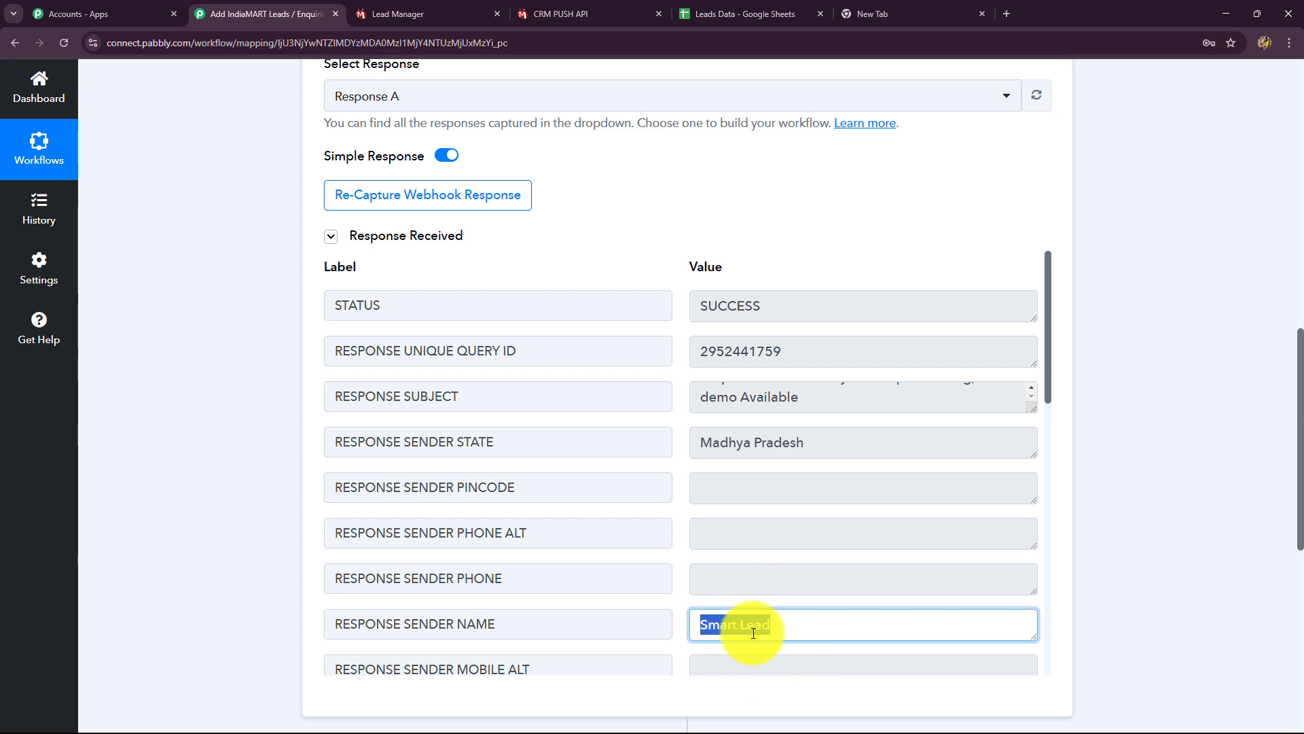
- Review the sender company, address and query message, then collapse the IndiaMART New Leads trigger
{"action": "scroll", "coordinate": [890, 557], "scroll_direction": "down", "scroll_amount": 10}
{"action": "scroll", "coordinate": [890, 561], "scroll_direction": "down", "scroll_amount": 1}
{"action": "scroll", "coordinate": [890, 561], "scroll_direction": "up", "scroll_amount": 4}
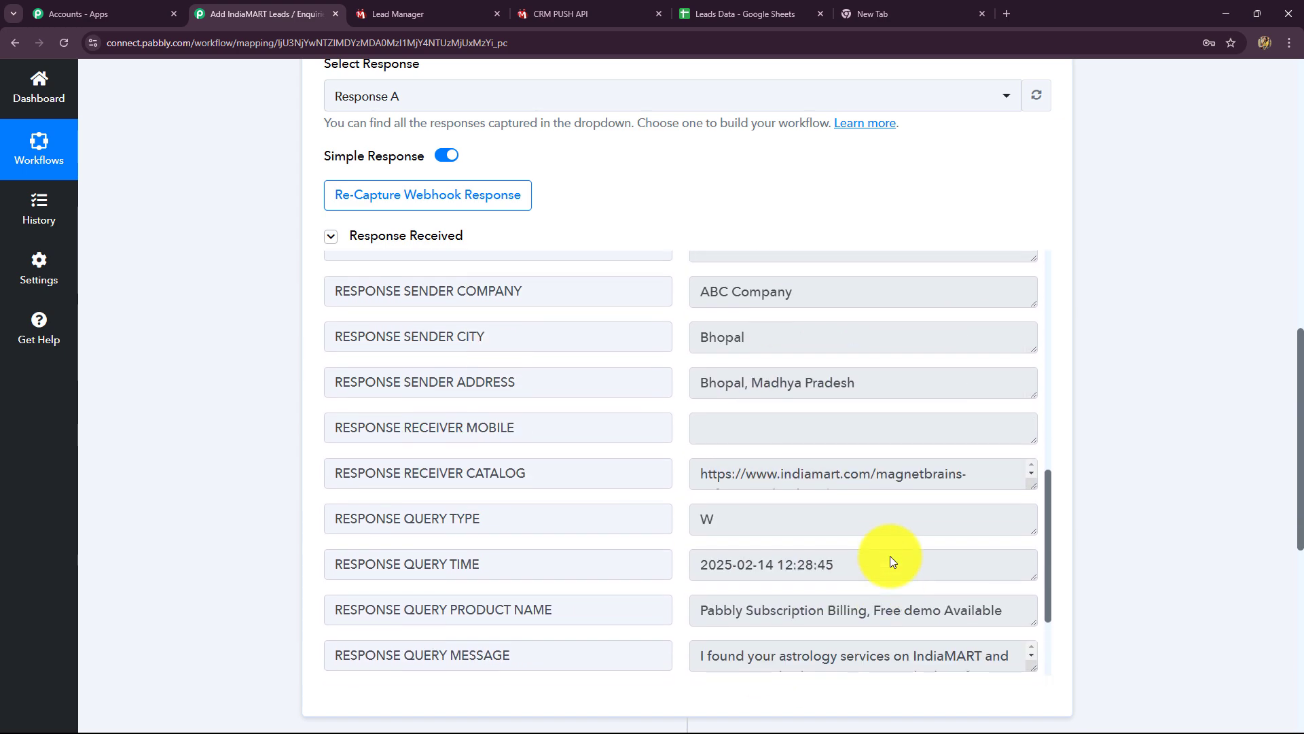
{"action": "left_click_drag", "start_coordinate": [707, 324], "coordinate": [710, 416]}
{"action": "left_click", "coordinate": [763, 516]}
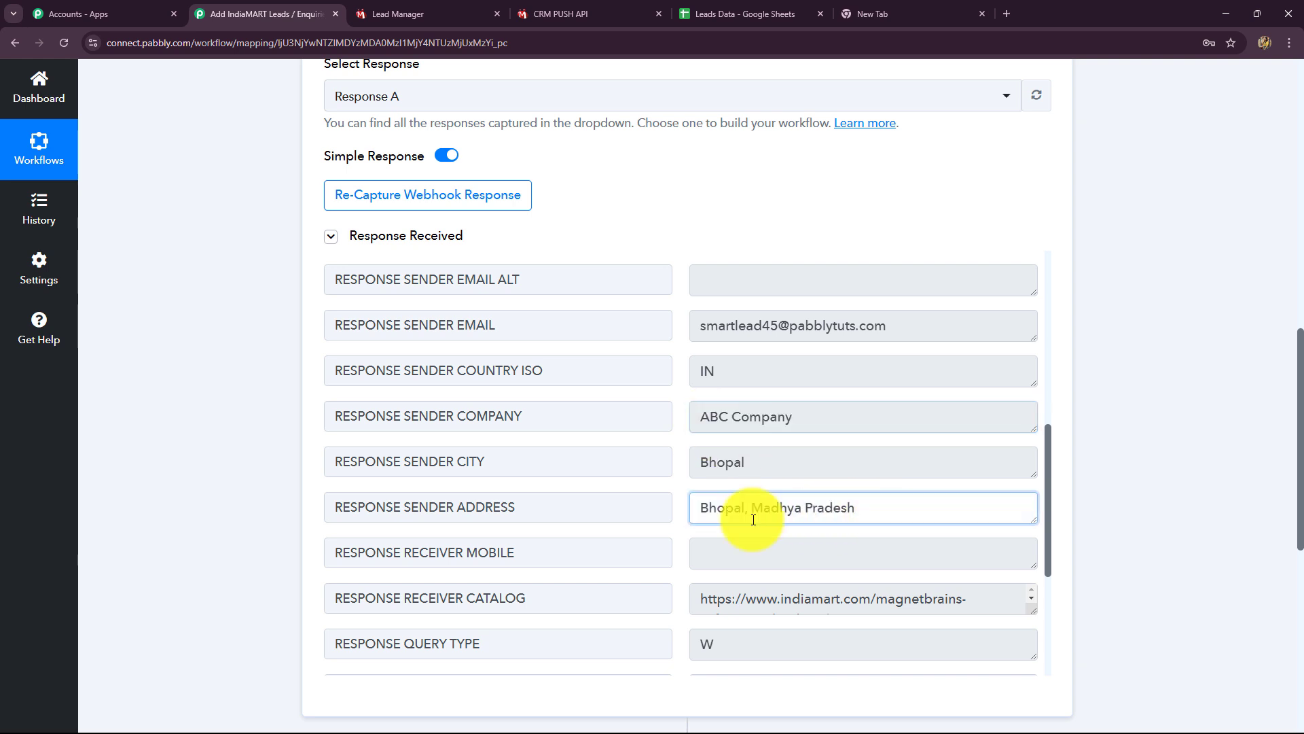
{"action": "triple_click", "coordinate": [792, 517]}
{"action": "scroll", "coordinate": [793, 537], "scroll_direction": "down", "scroll_amount": 4}
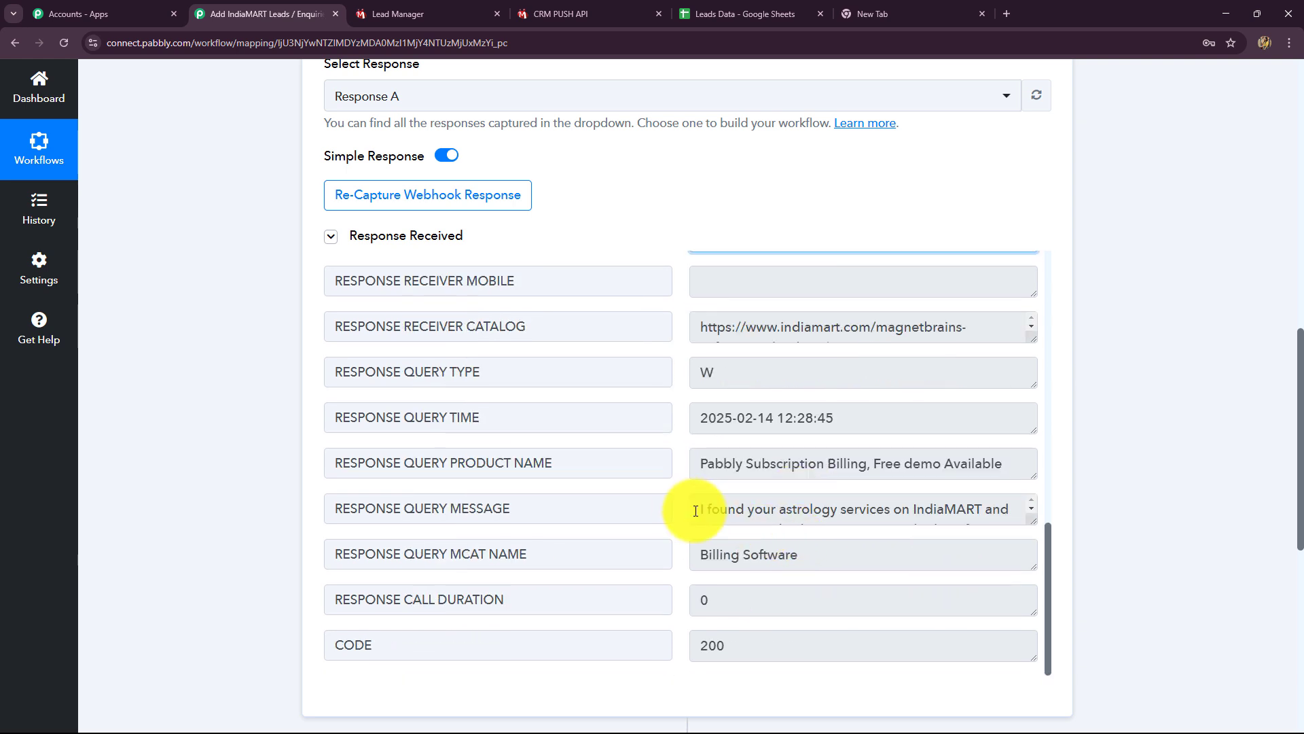
{"action": "left_click_drag", "start_coordinate": [696, 511], "coordinate": [999, 544]}
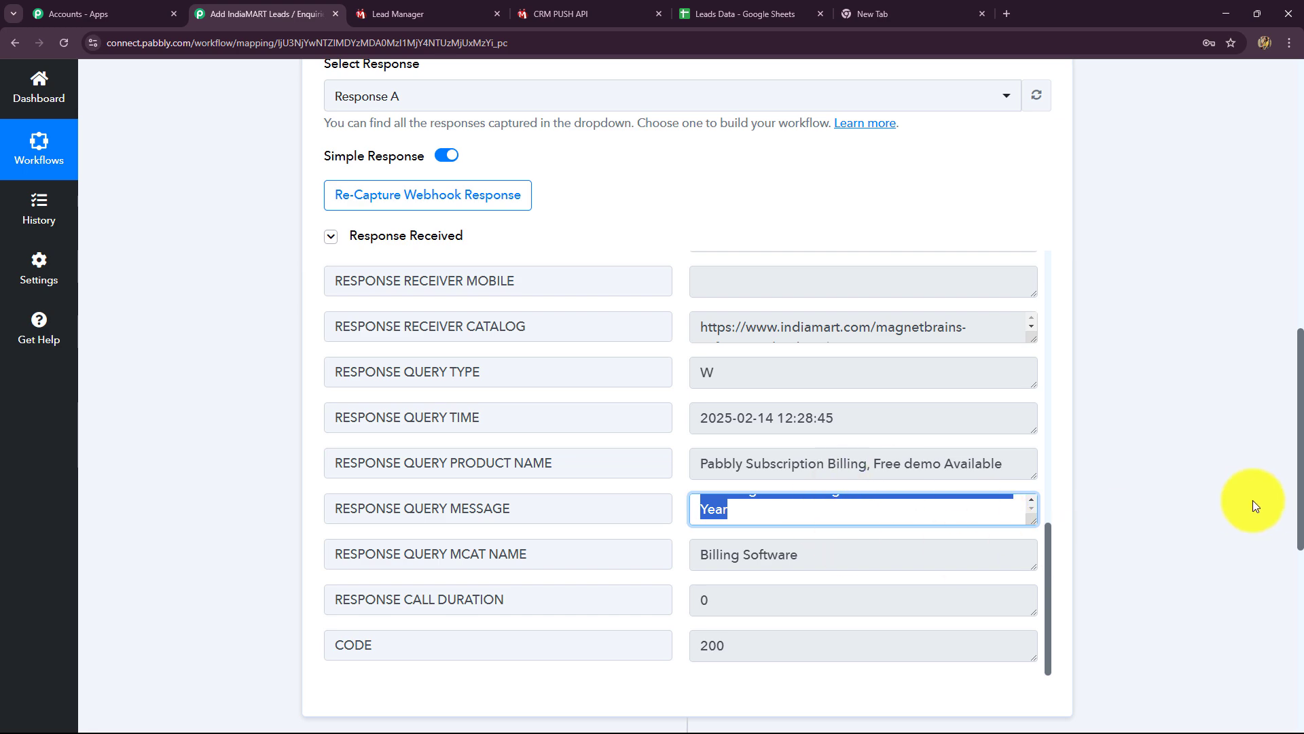
{"action": "scroll", "coordinate": [1270, 506], "scroll_direction": "up", "scroll_amount": 12}
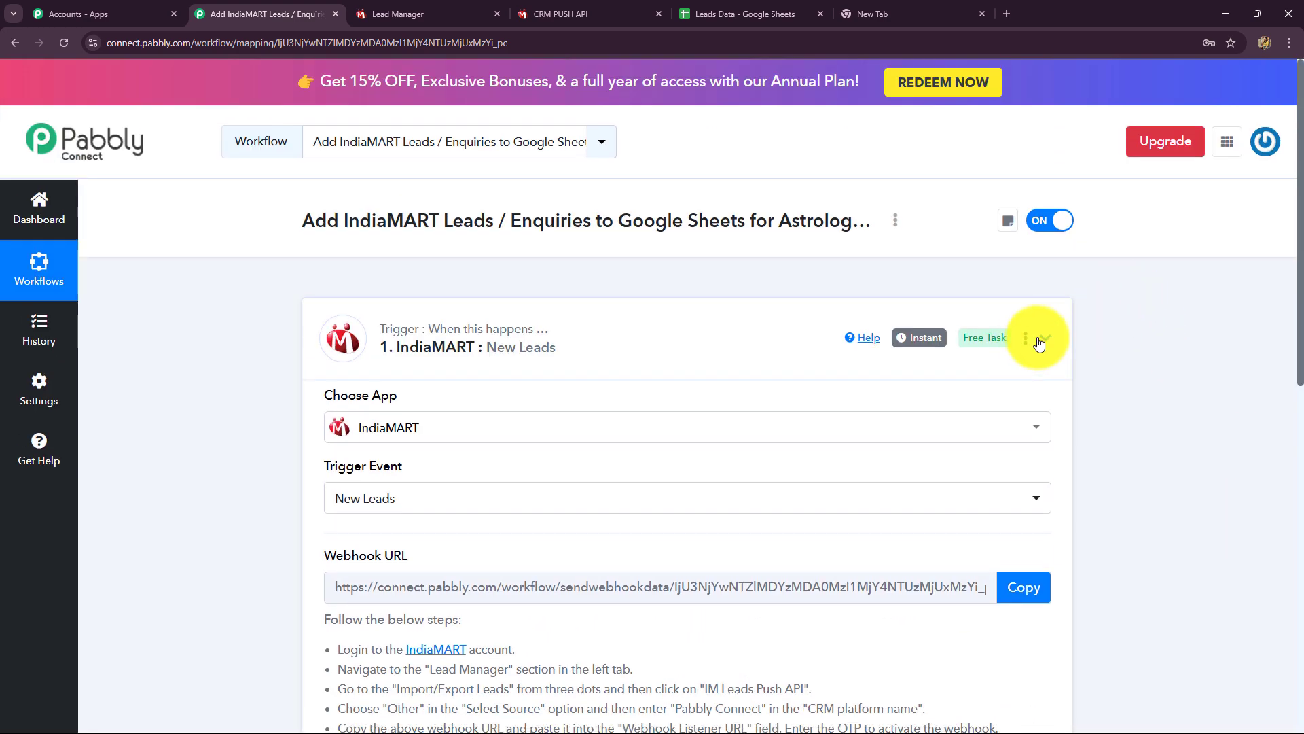
{"action": "left_click", "coordinate": [1040, 342]}
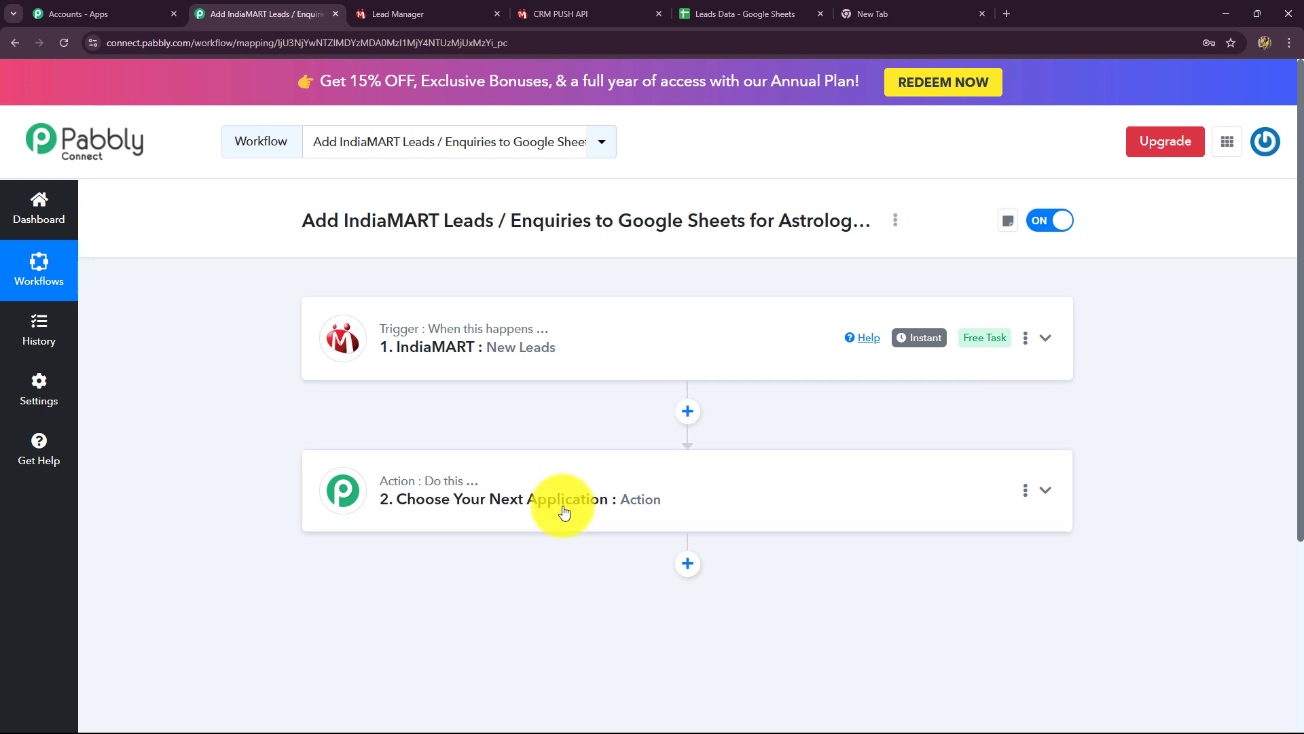
- Clear the sample lead from row 2 of the Leads Data sheet, leaving only the headers
{"action": "left_click", "coordinate": [708, 8]}
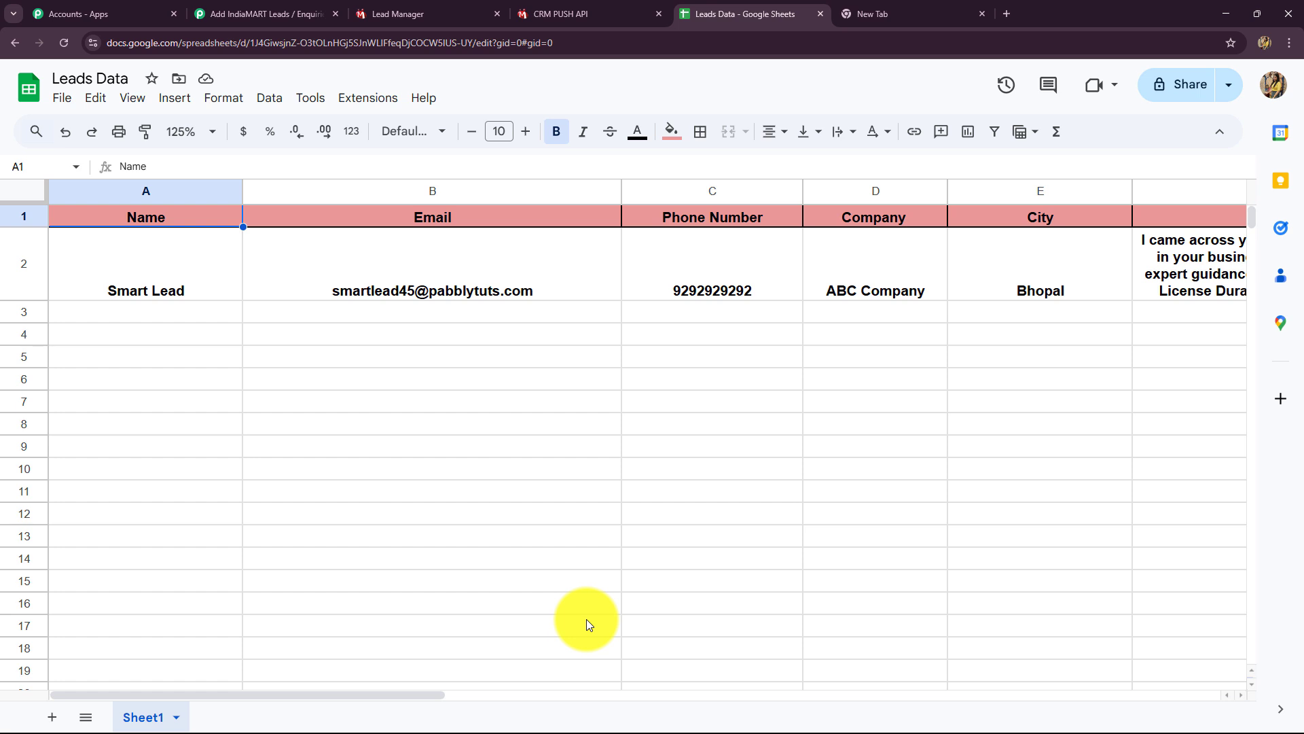
{"action": "left_click", "coordinate": [22, 272]}
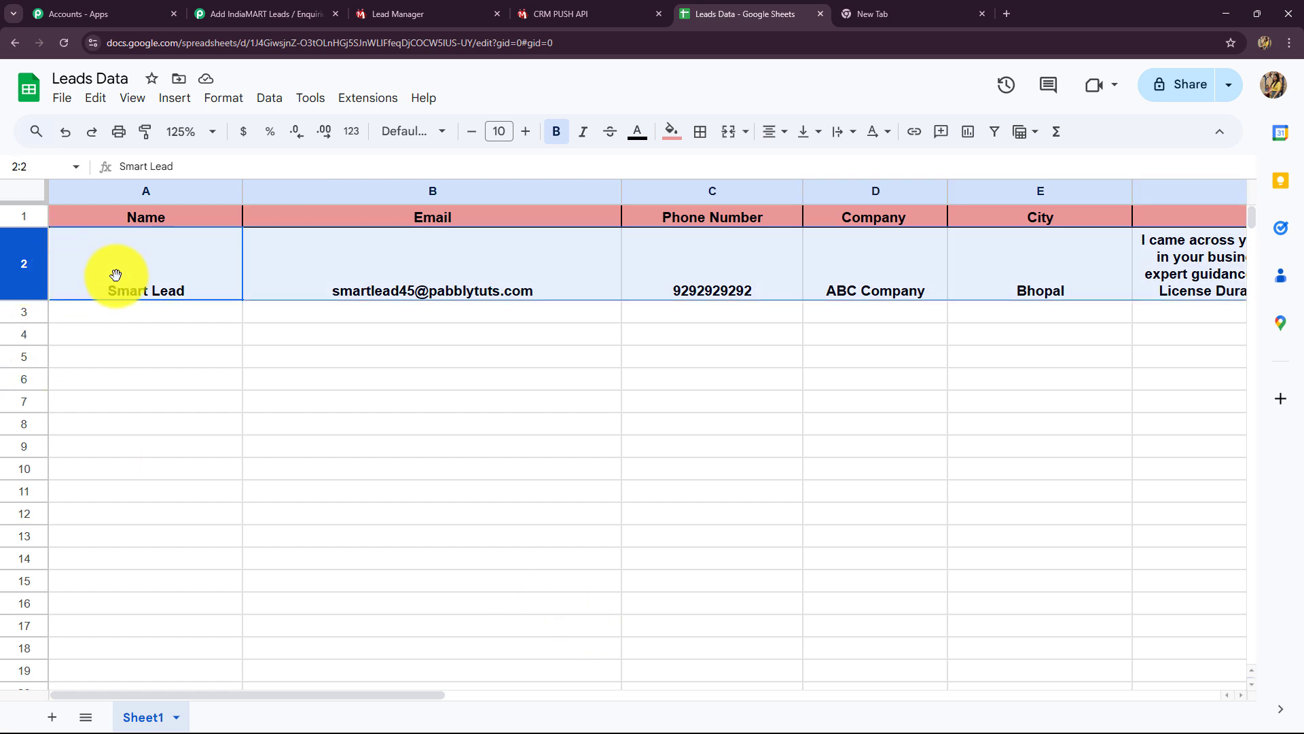
{"action": "key", "text": "Delete"}
{"action": "left_click", "coordinate": [226, 351]}
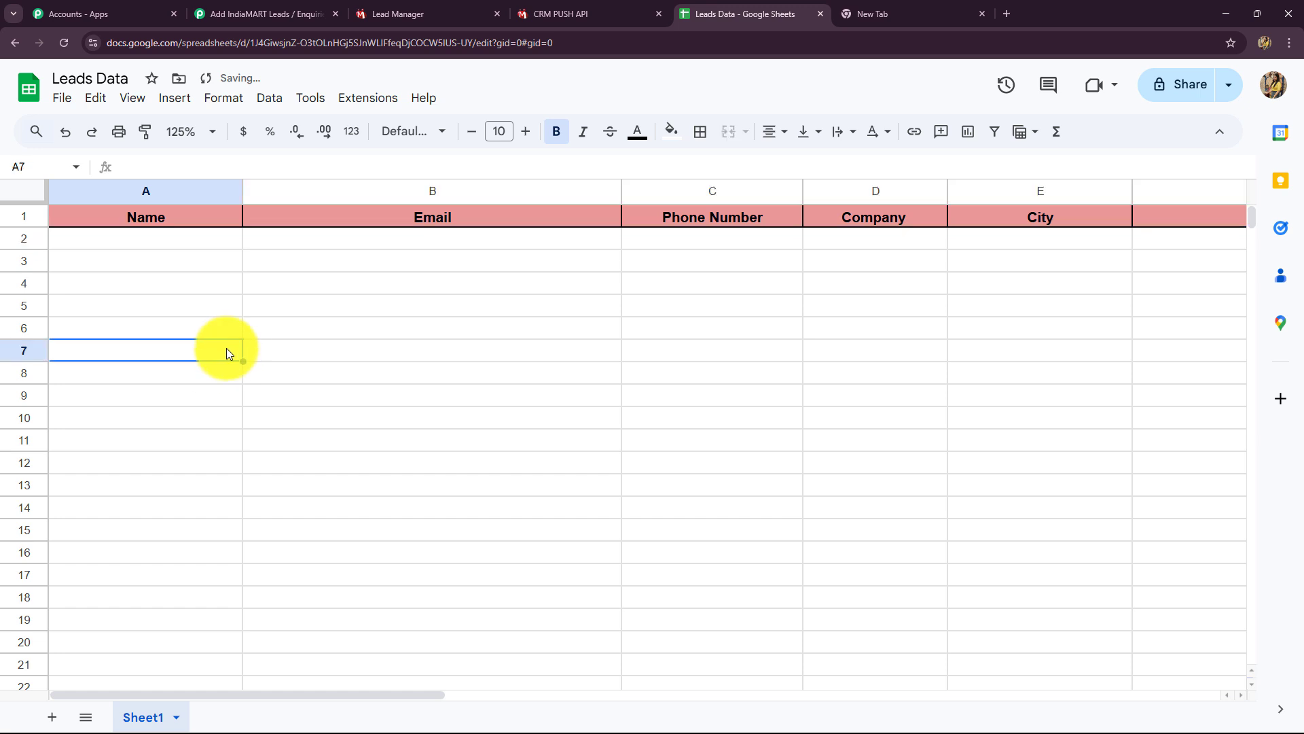
{"action": "left_click_drag", "start_coordinate": [136, 691], "coordinate": [149, 623]}
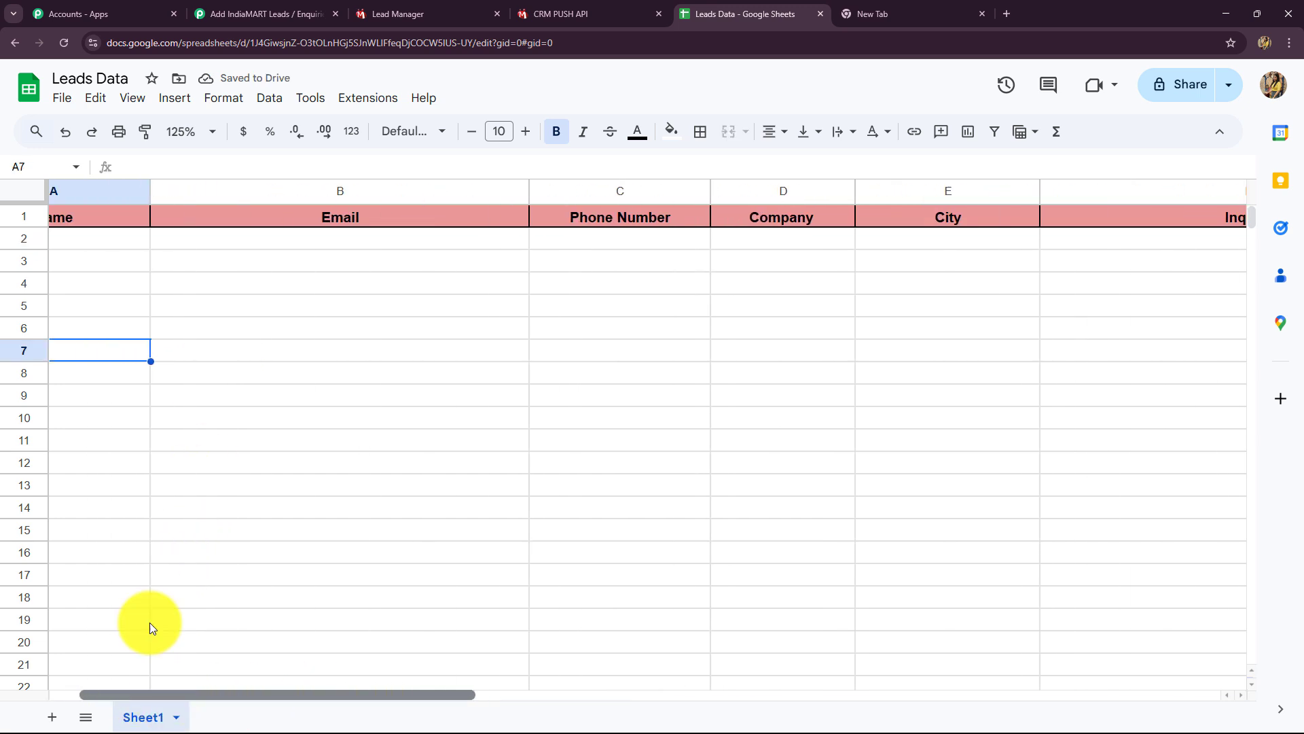
{"action": "left_click", "coordinate": [229, 7]}
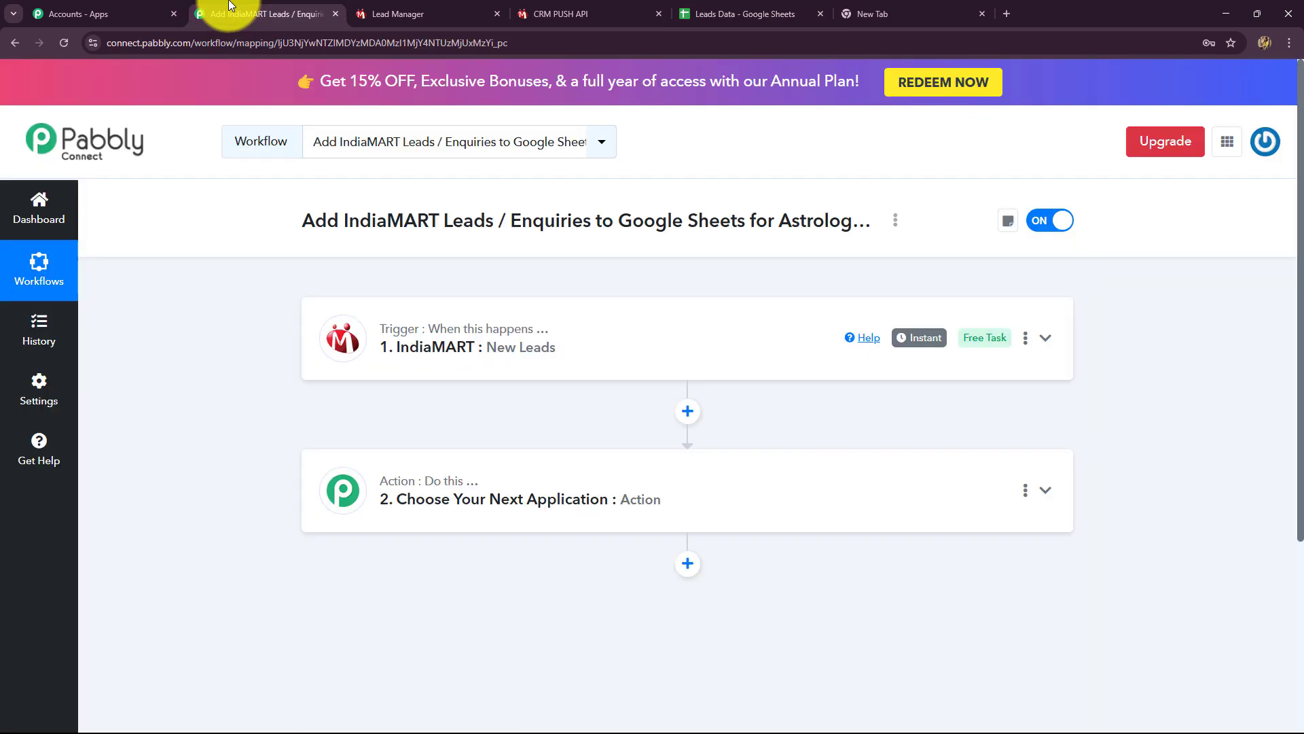
- Search 'Goog' and choose Google Sheets as the action step's app, then view the Leads Data sheet
{"action": "left_click", "coordinate": [401, 471]}
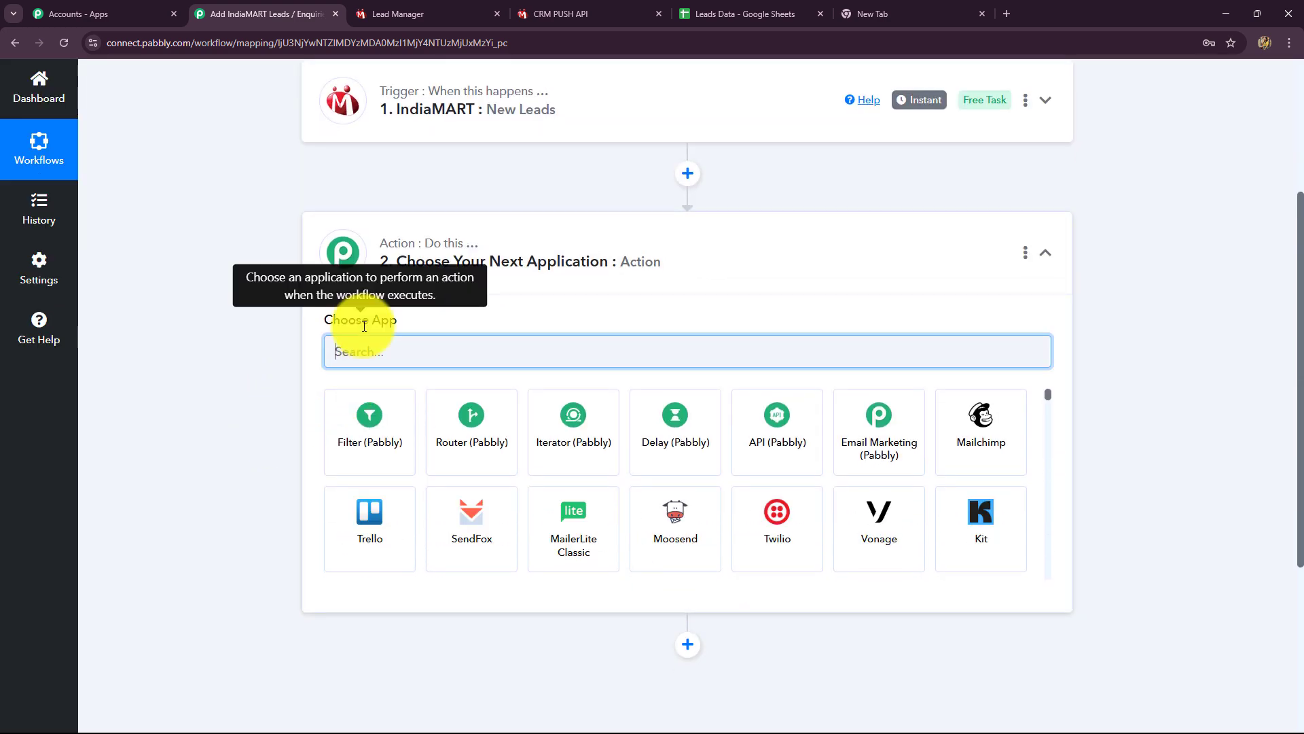
{"action": "type", "text": "Goog"}
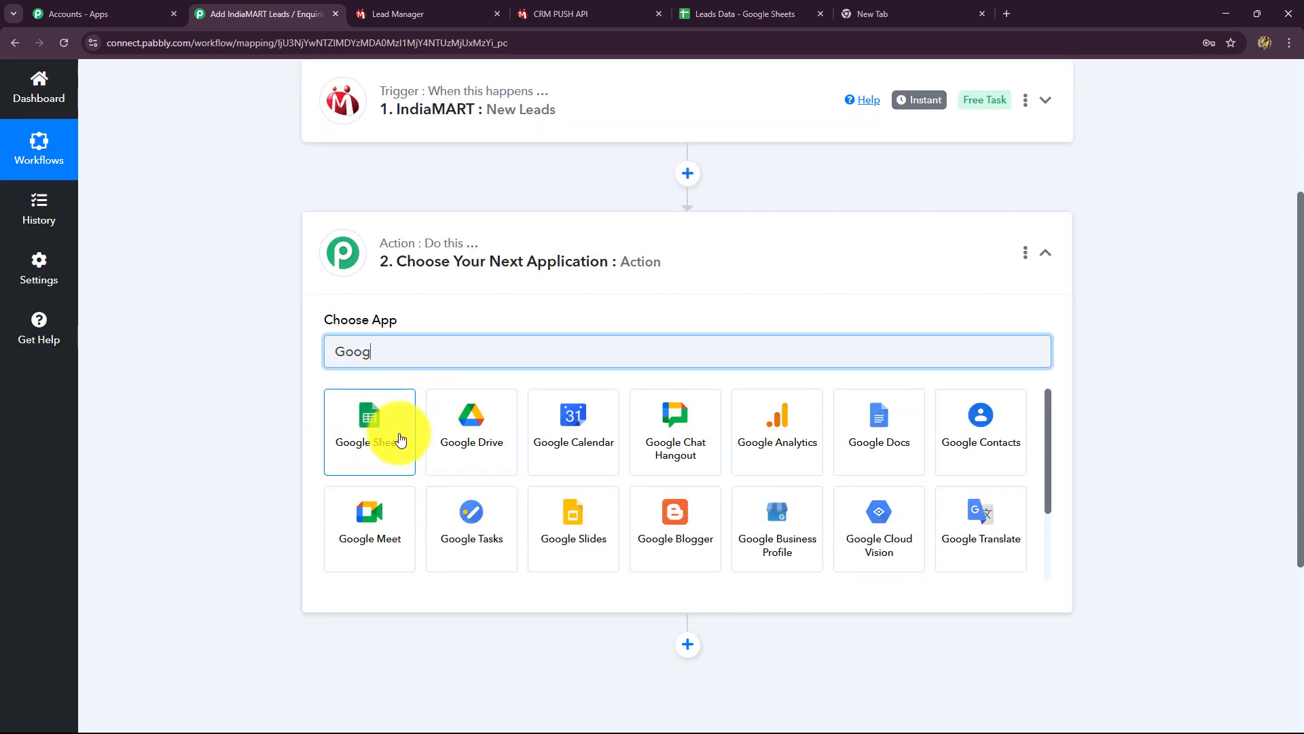
{"action": "left_click", "coordinate": [401, 440]}
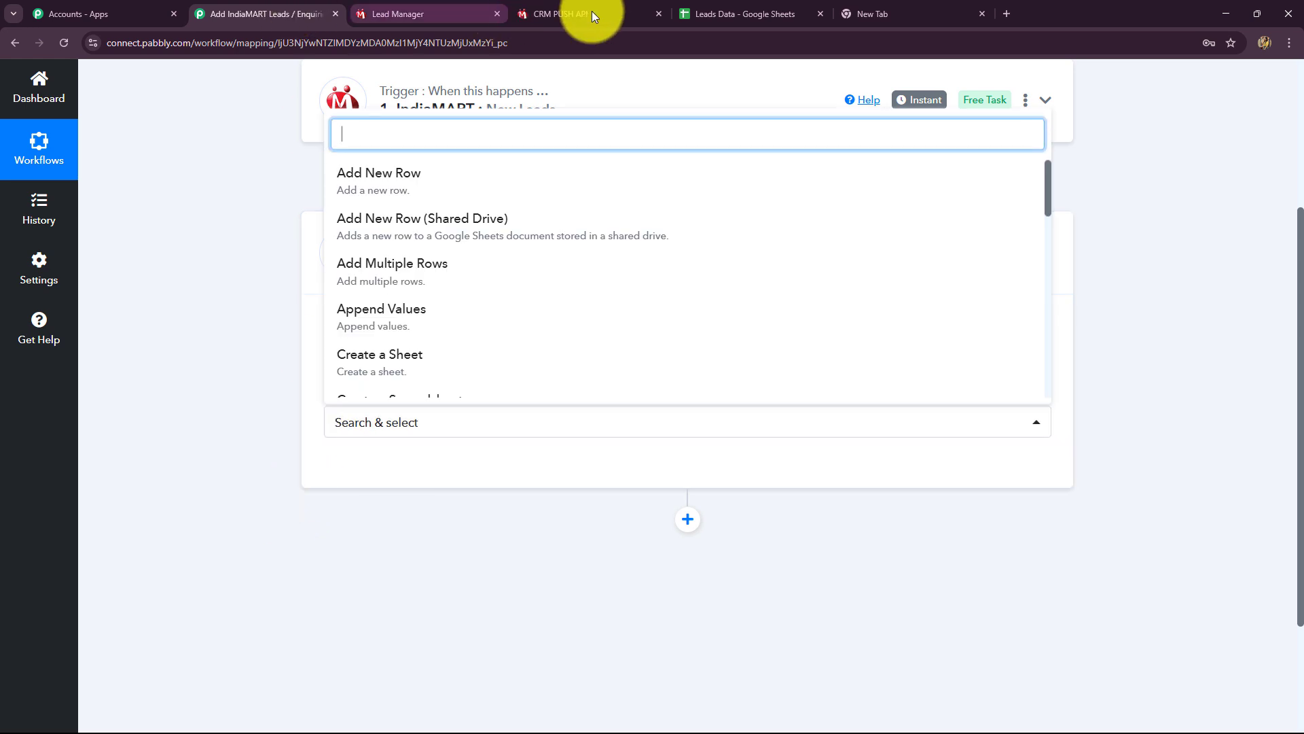
{"action": "left_click", "coordinate": [688, 14]}
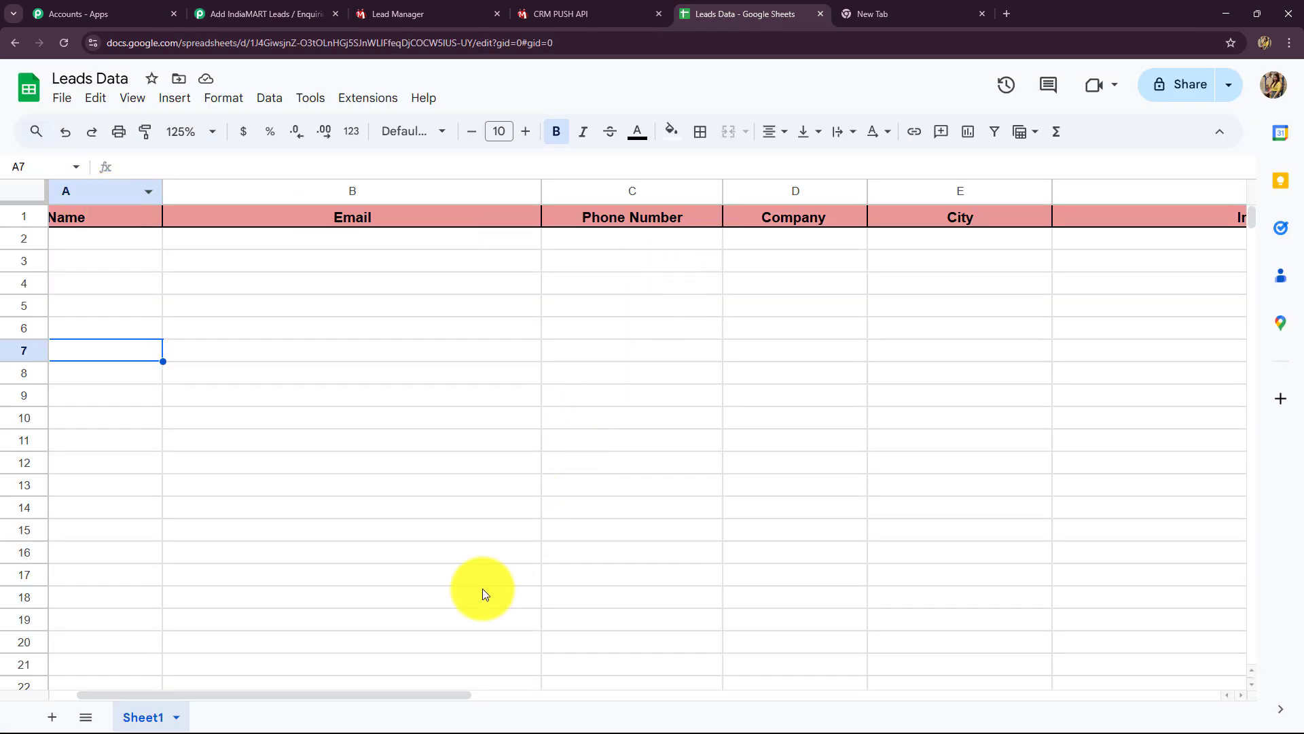
- Set the Google Sheets action event to Add New Row and create a new connection, Google Sheets #34
{"action": "left_click_drag", "start_coordinate": [325, 695], "coordinate": [246, 693]}
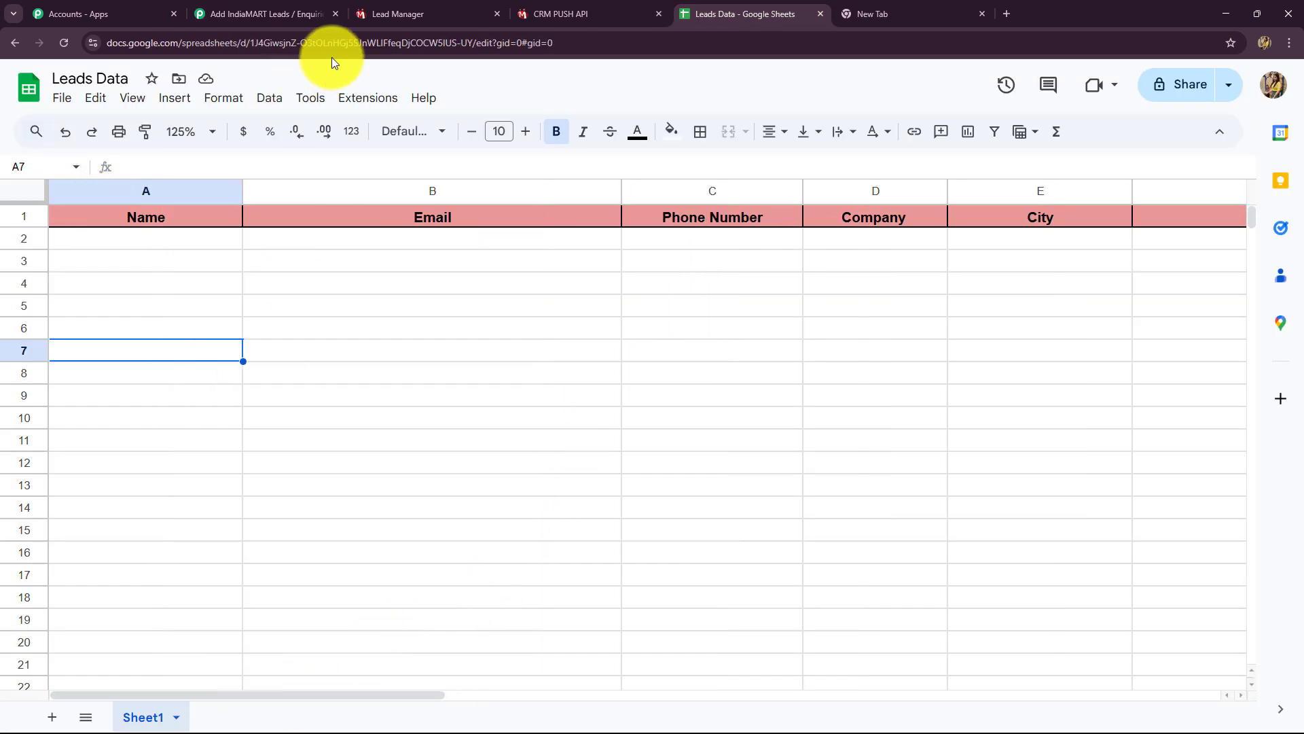
{"action": "left_click", "coordinate": [204, 14]}
{"action": "left_click", "coordinate": [367, 180]}
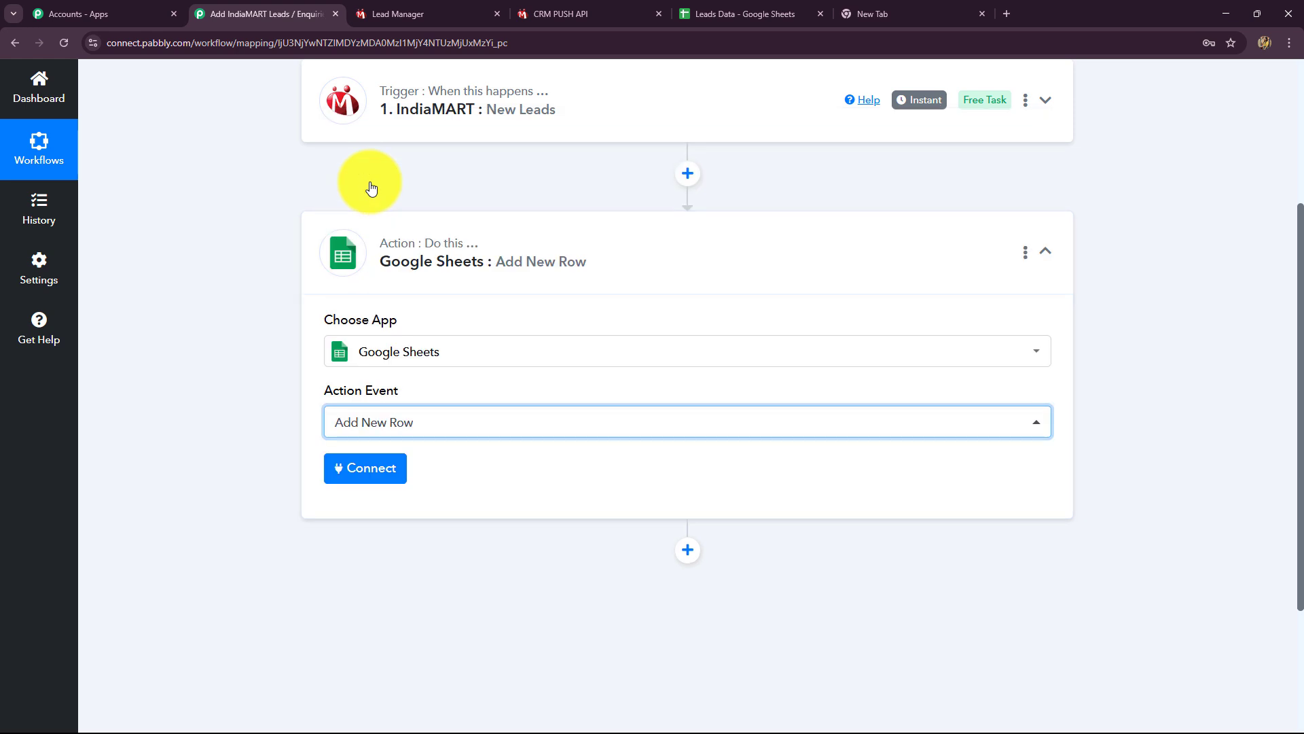
{"action": "left_click", "coordinate": [371, 475]}
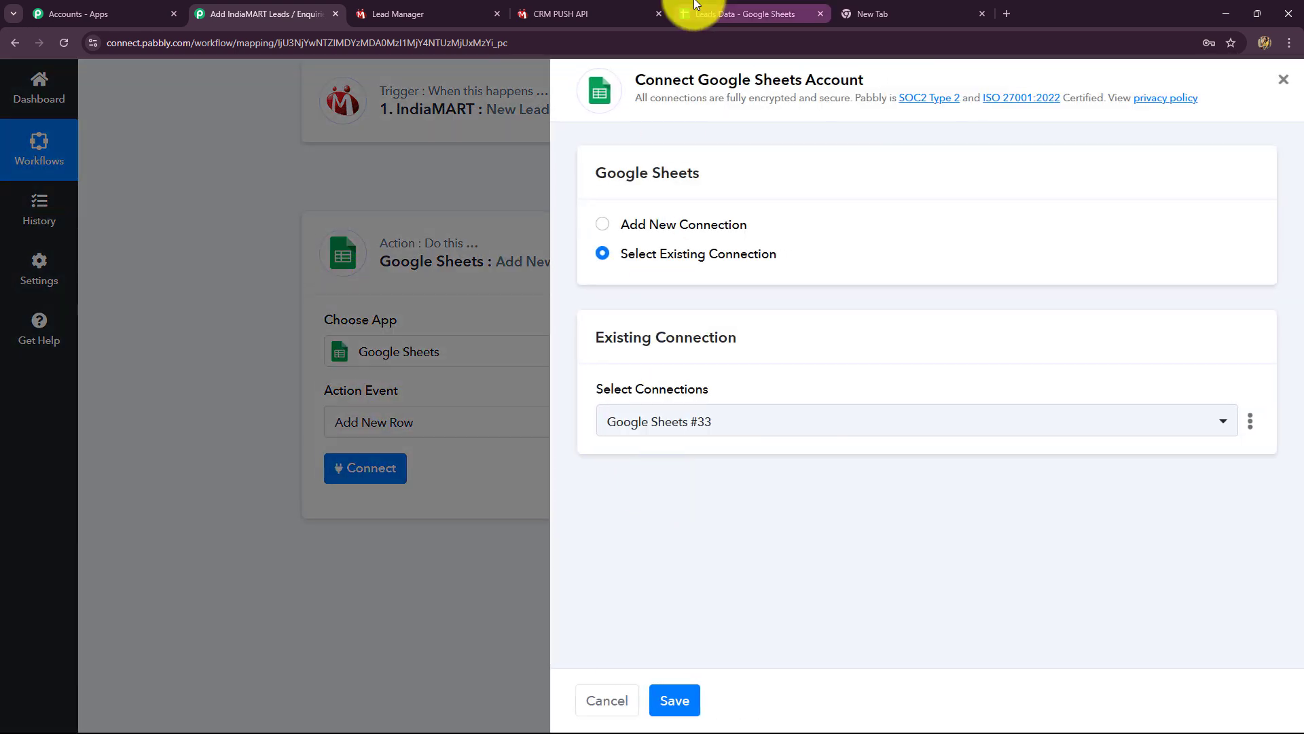
{"action": "left_click", "coordinate": [712, 12]}
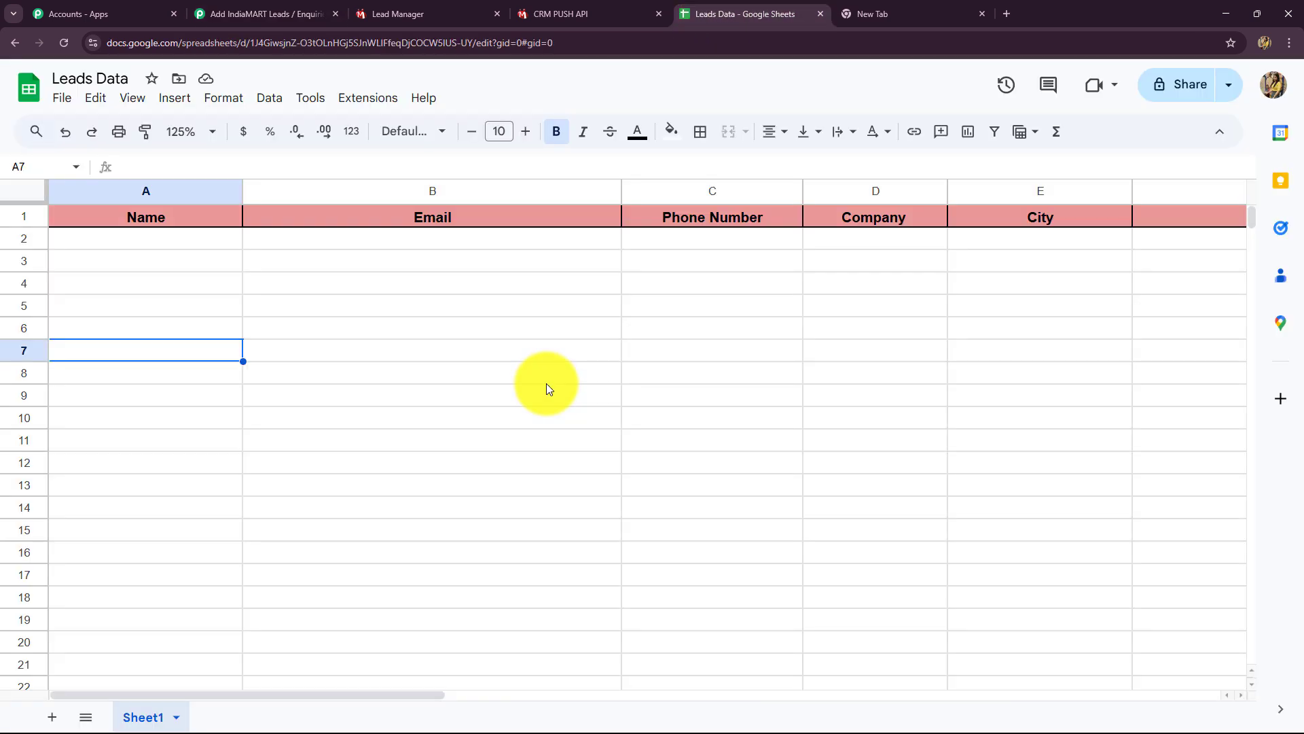
{"action": "left_click", "coordinate": [264, 15]}
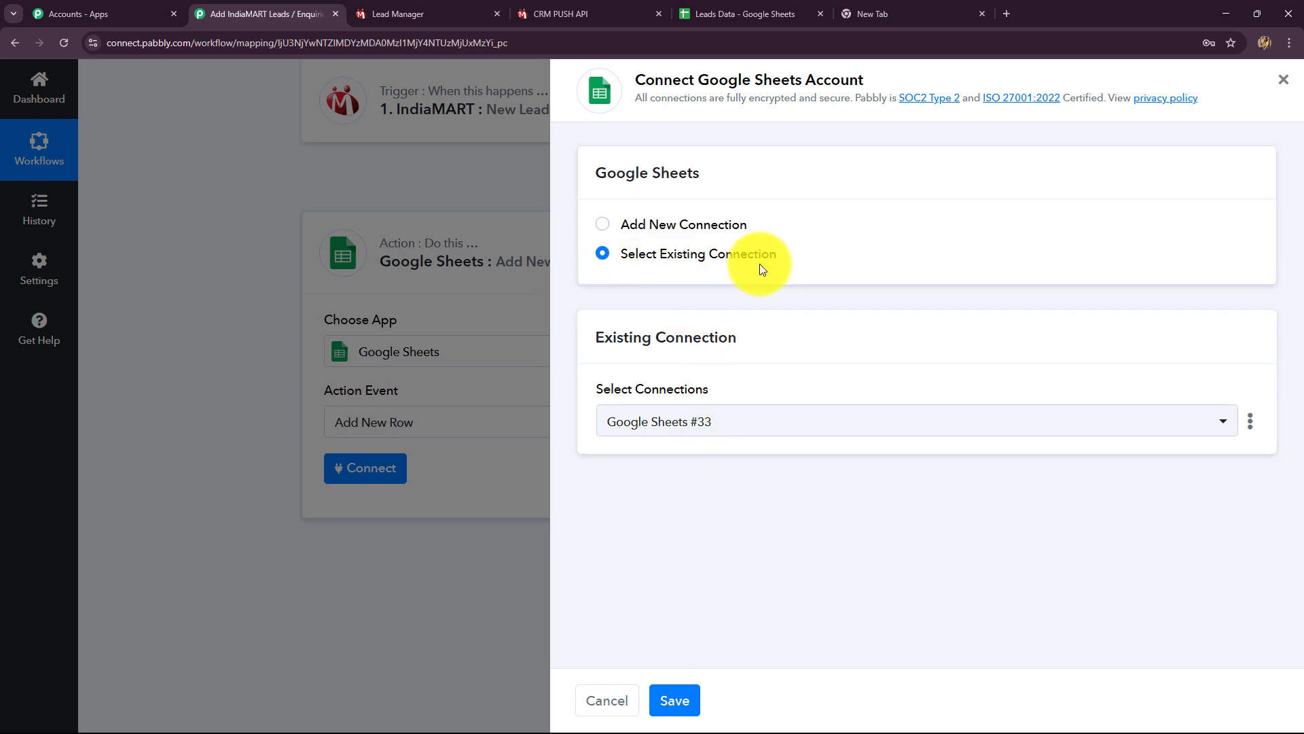
{"action": "left_click", "coordinate": [603, 224]}
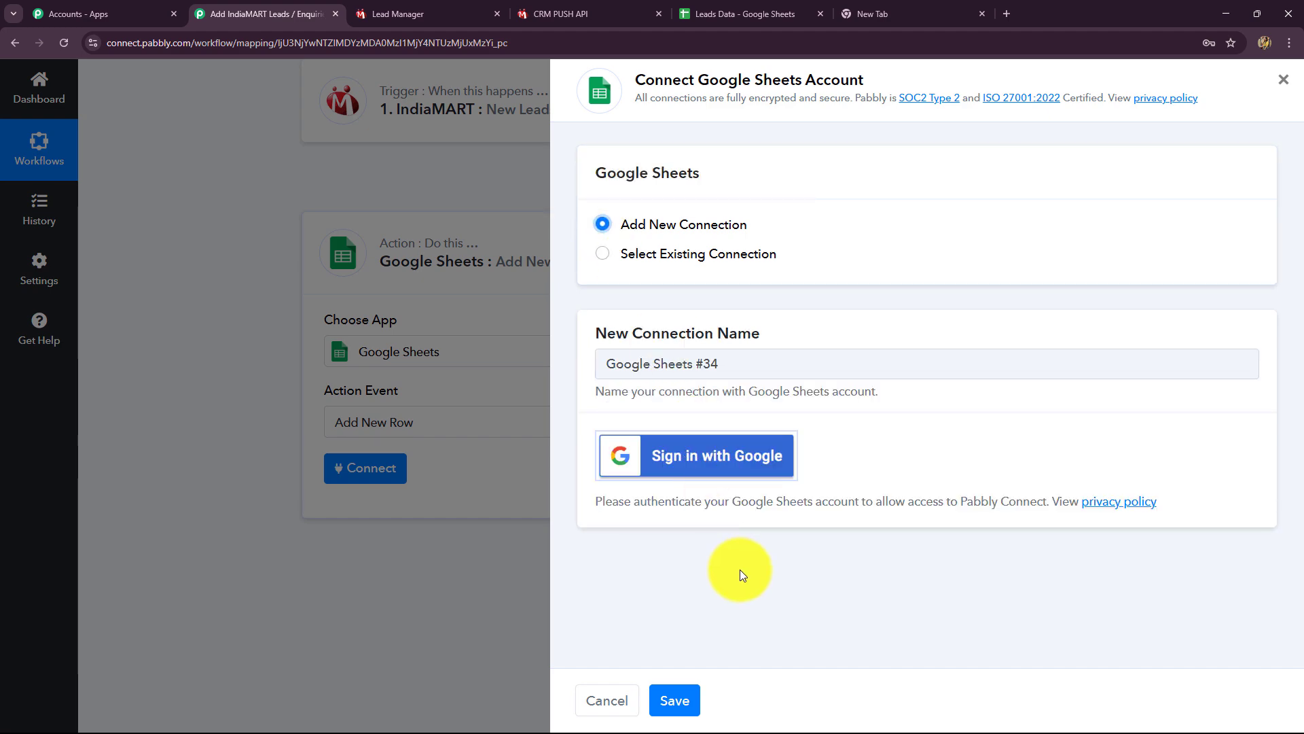
- Sign in with the Google account to authorise the Google Sheets connection
{"action": "left_click", "coordinate": [721, 457]}
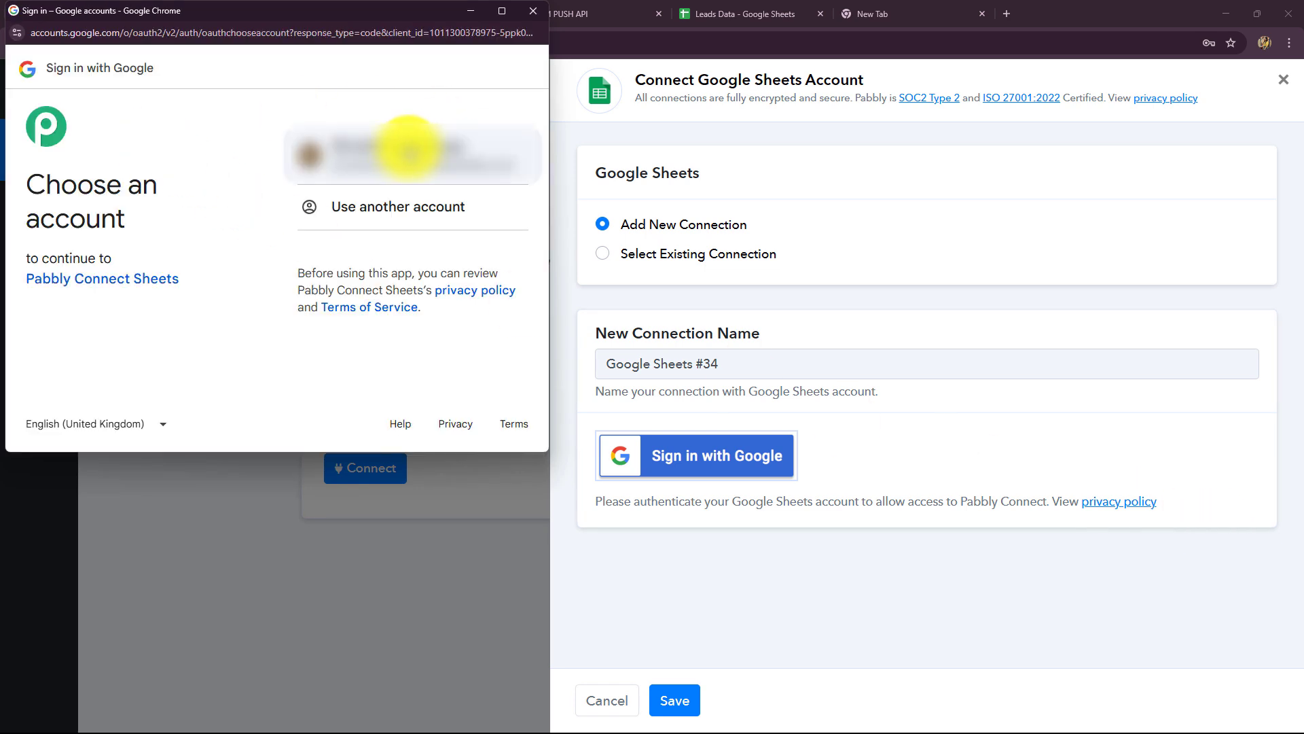
{"action": "left_click", "coordinate": [407, 151]}
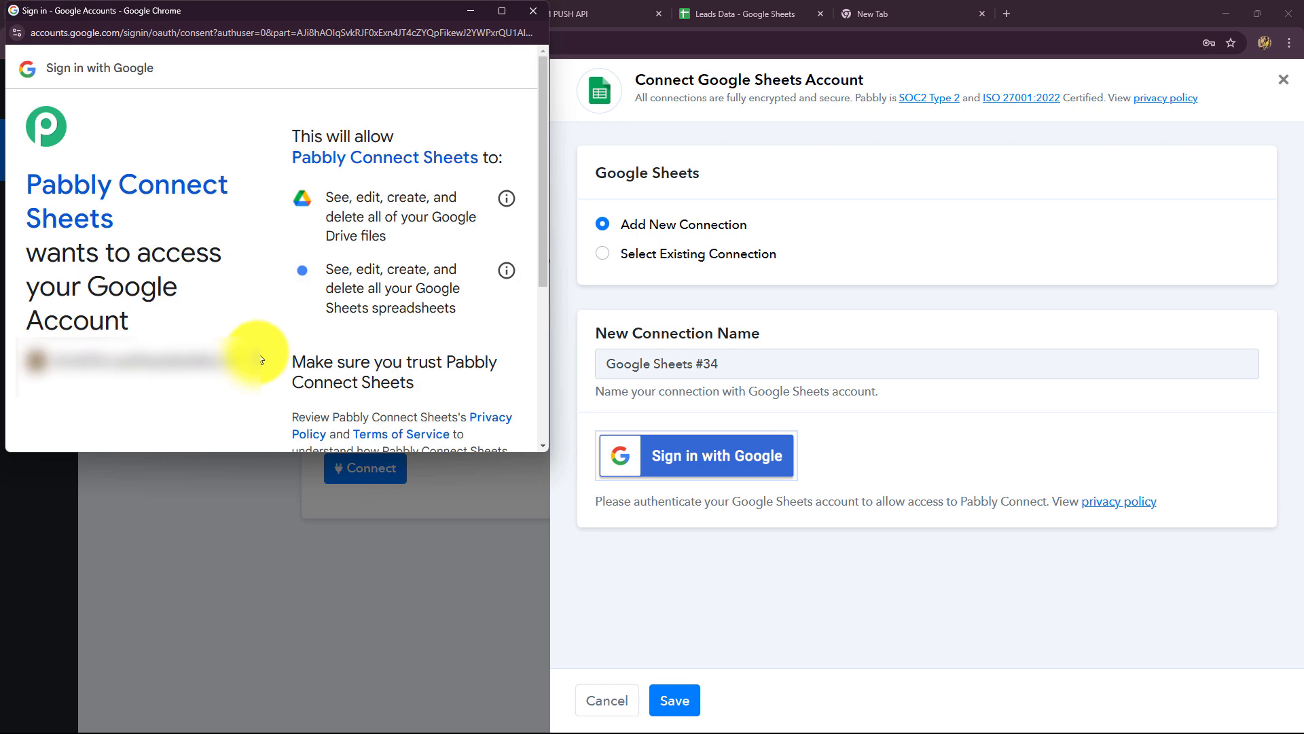
{"action": "scroll", "coordinate": [262, 359], "scroll_direction": "down", "scroll_amount": 4}
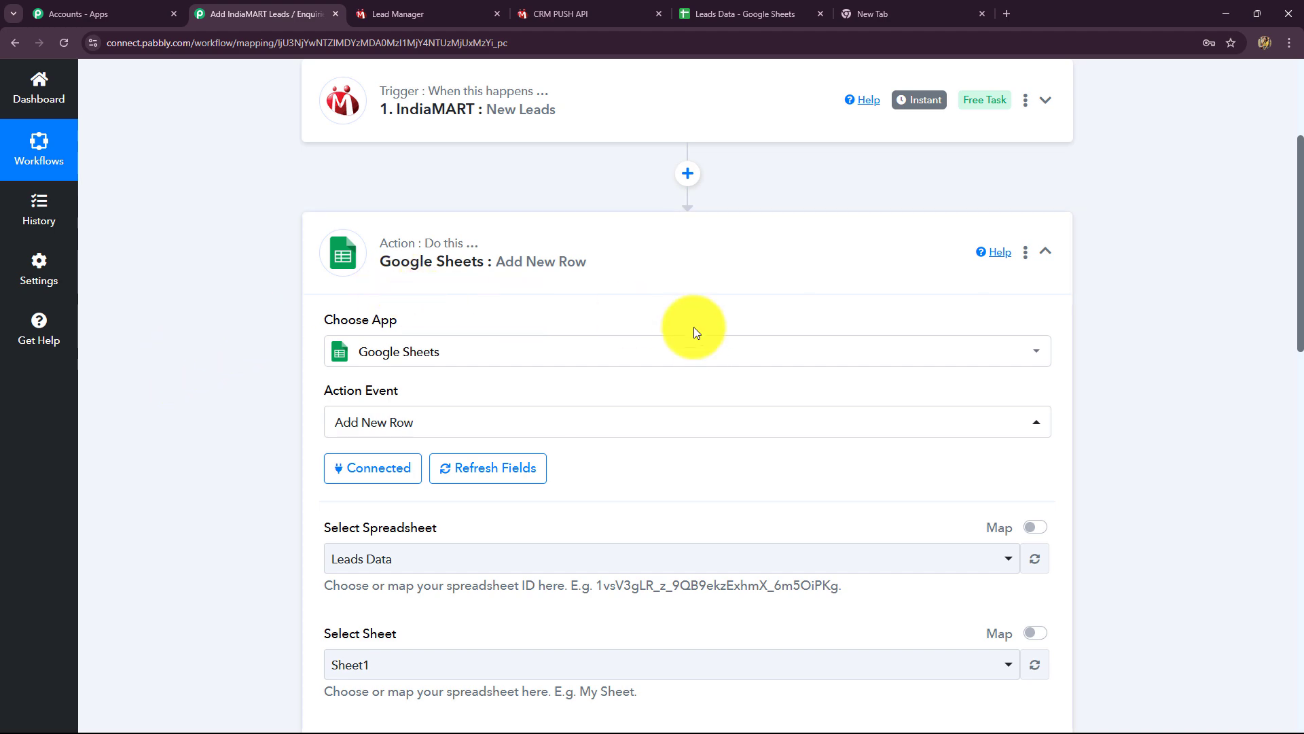
{"action": "scroll", "coordinate": [717, 391], "scroll_direction": "down", "scroll_amount": 1}
{"action": "scroll", "coordinate": [720, 398], "scroll_direction": "down", "scroll_amount": 10}
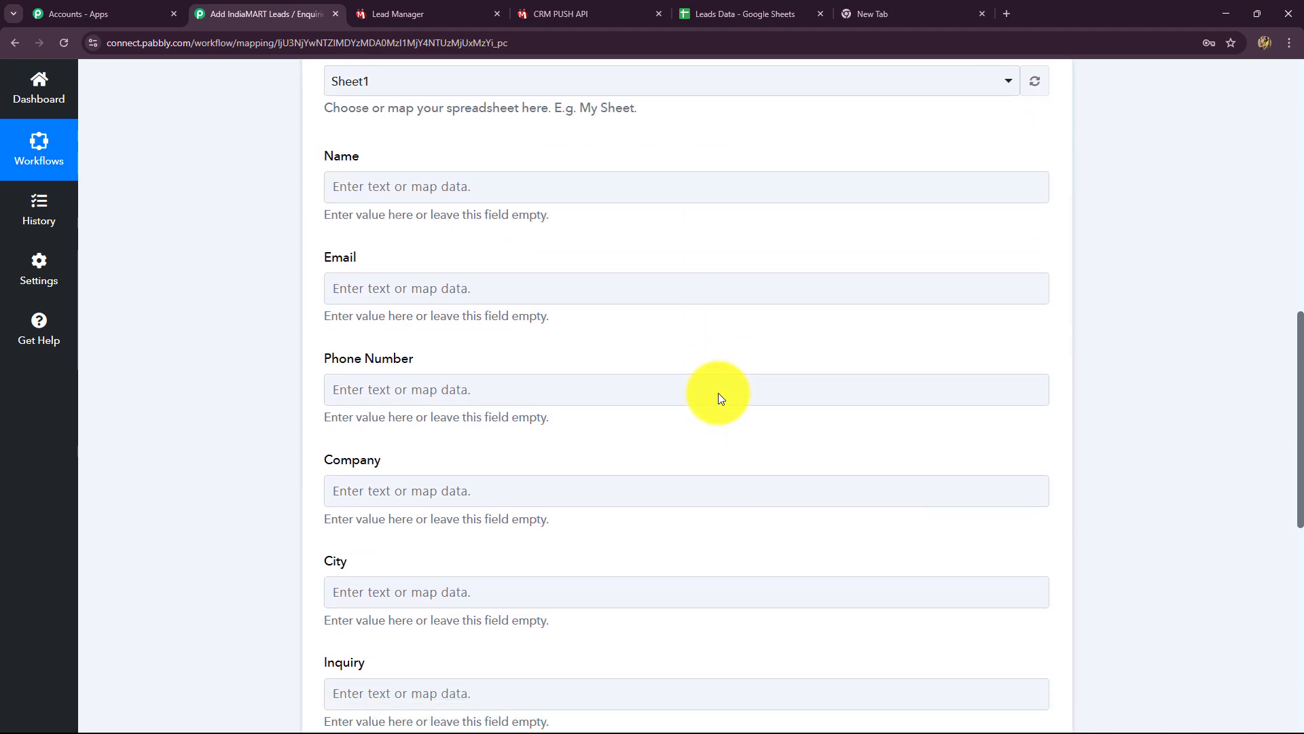
{"action": "scroll", "coordinate": [721, 397], "scroll_direction": "up", "scroll_amount": 8}
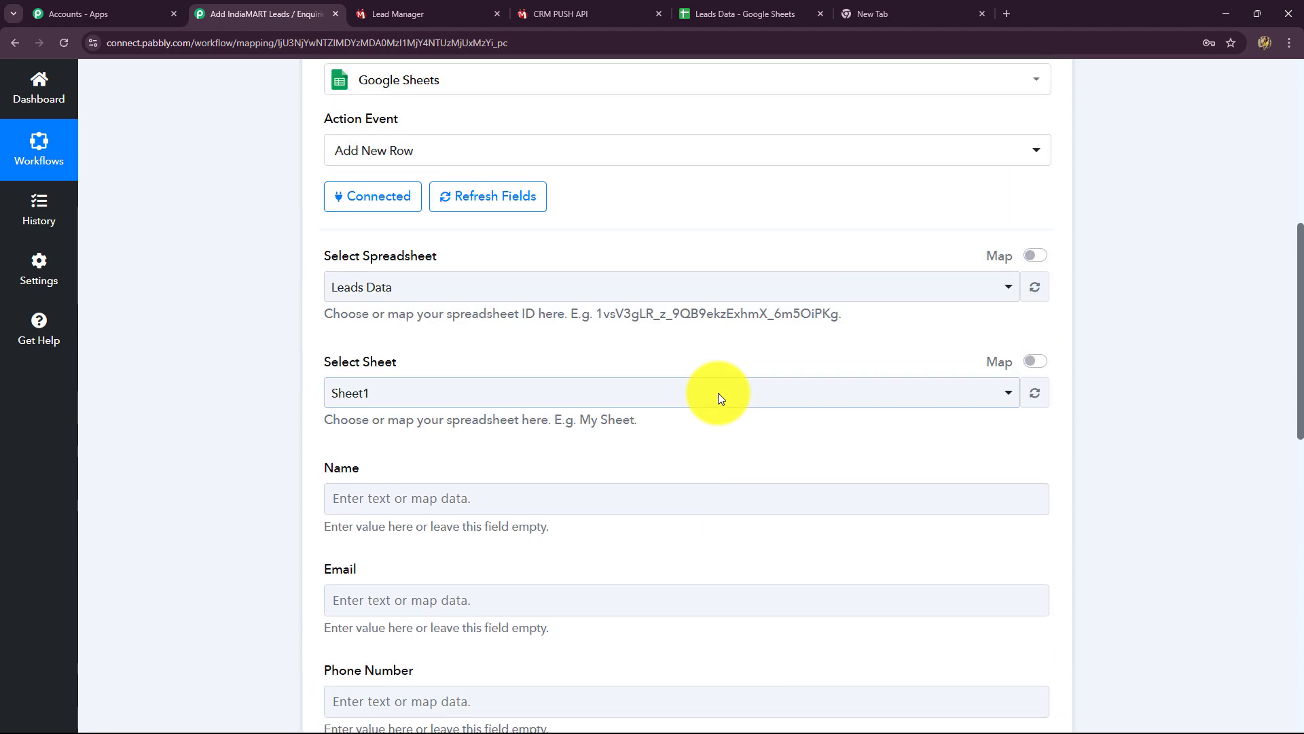
{"action": "left_click", "coordinate": [451, 284]}
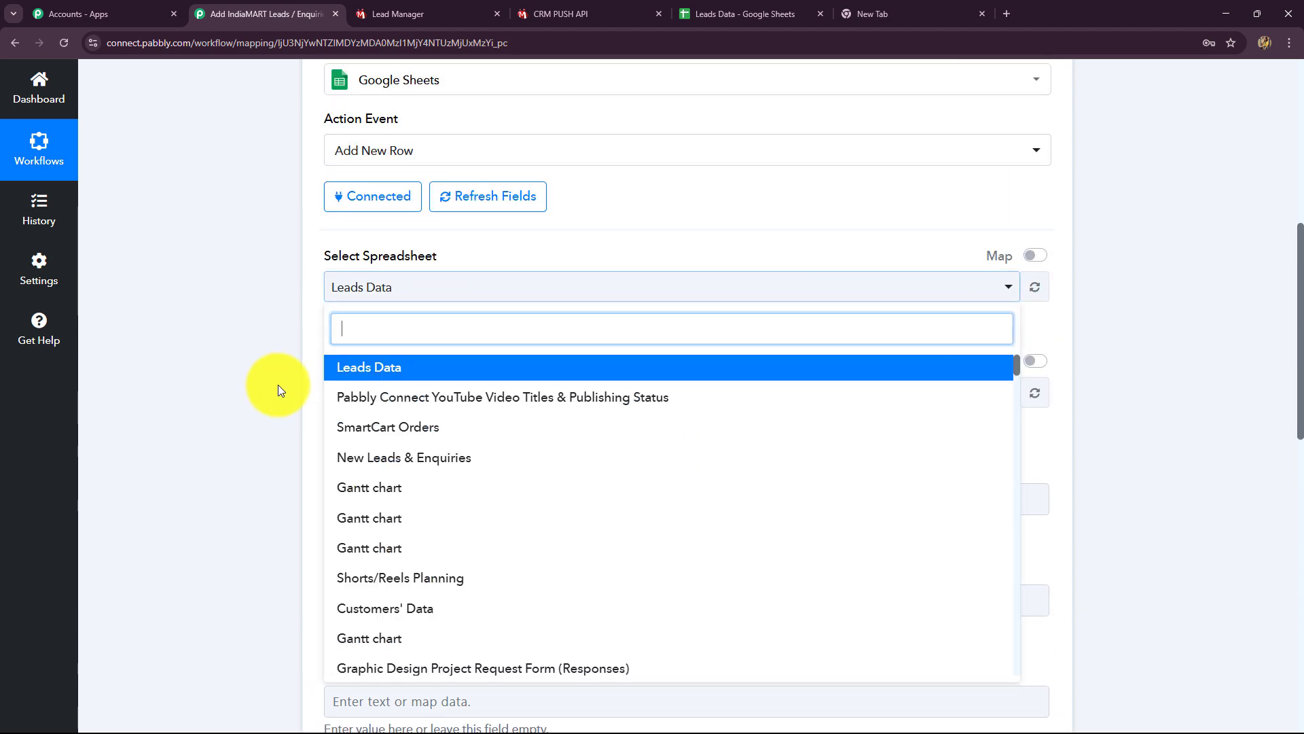
{"action": "left_click", "coordinate": [700, 15]}
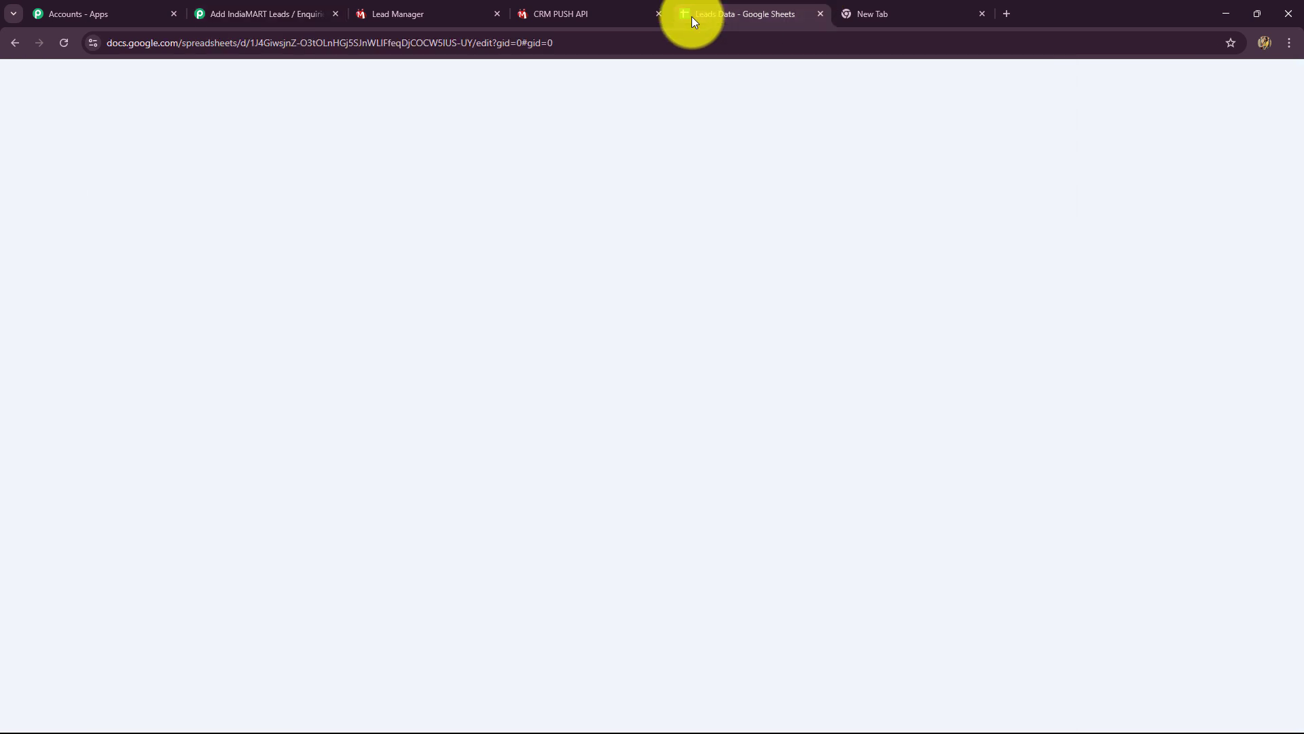
{"action": "left_click", "coordinate": [249, 9]}
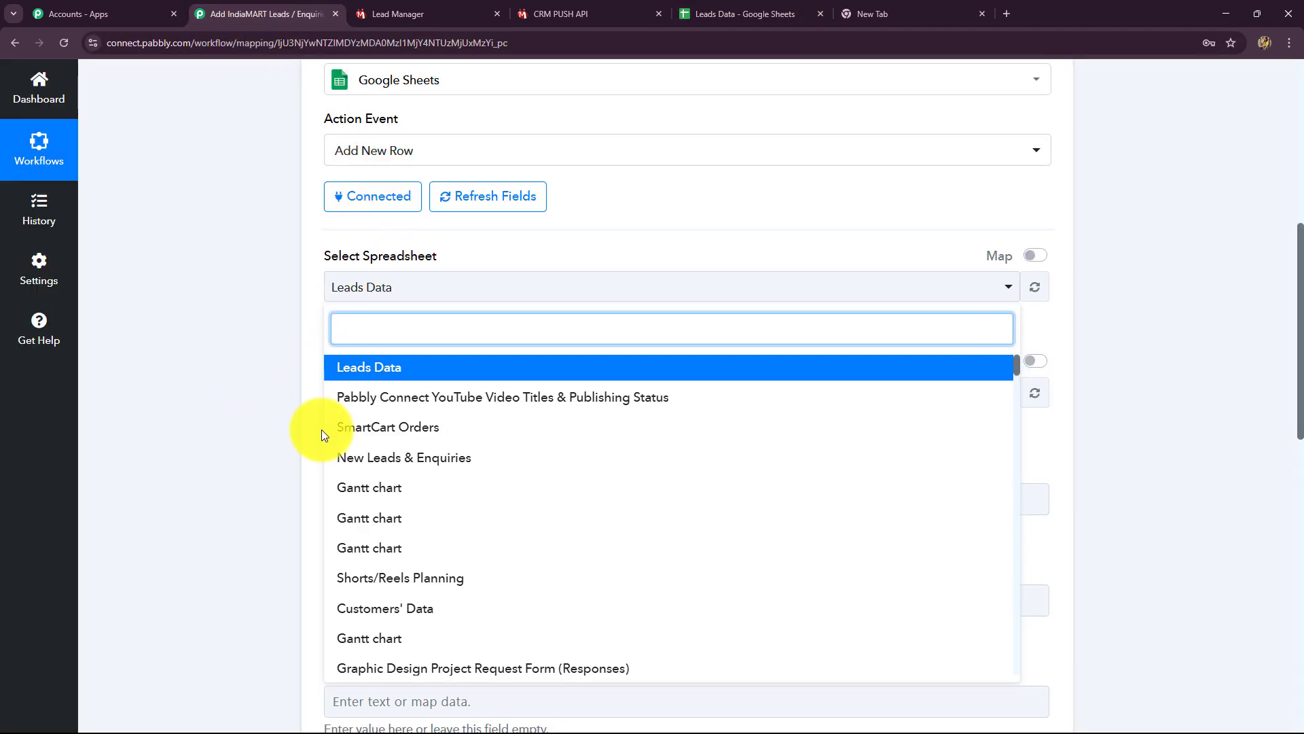
{"action": "left_click", "coordinate": [388, 370]}
{"action": "scroll", "coordinate": [285, 319], "scroll_direction": "down", "scroll_amount": 4}
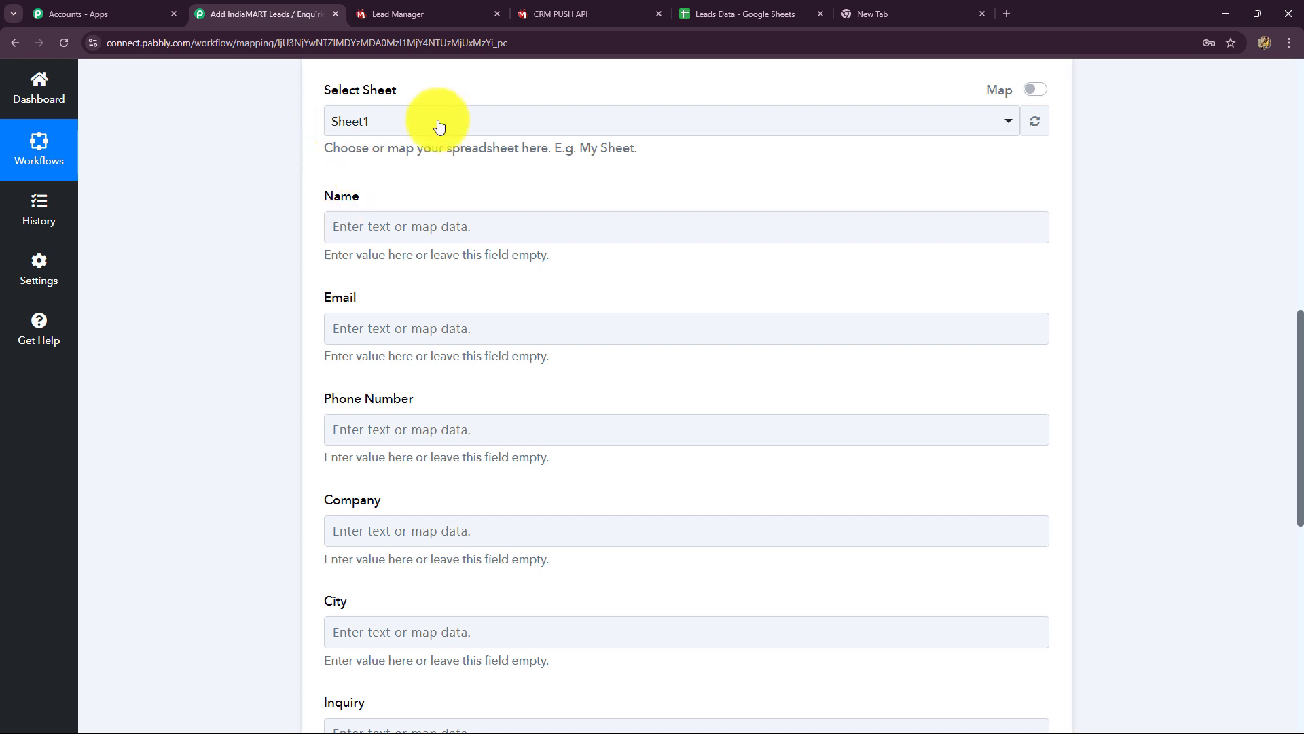
{"action": "scroll", "coordinate": [349, 252], "scroll_direction": "down", "scroll_amount": 2}
{"action": "left_click", "coordinate": [356, 197]}
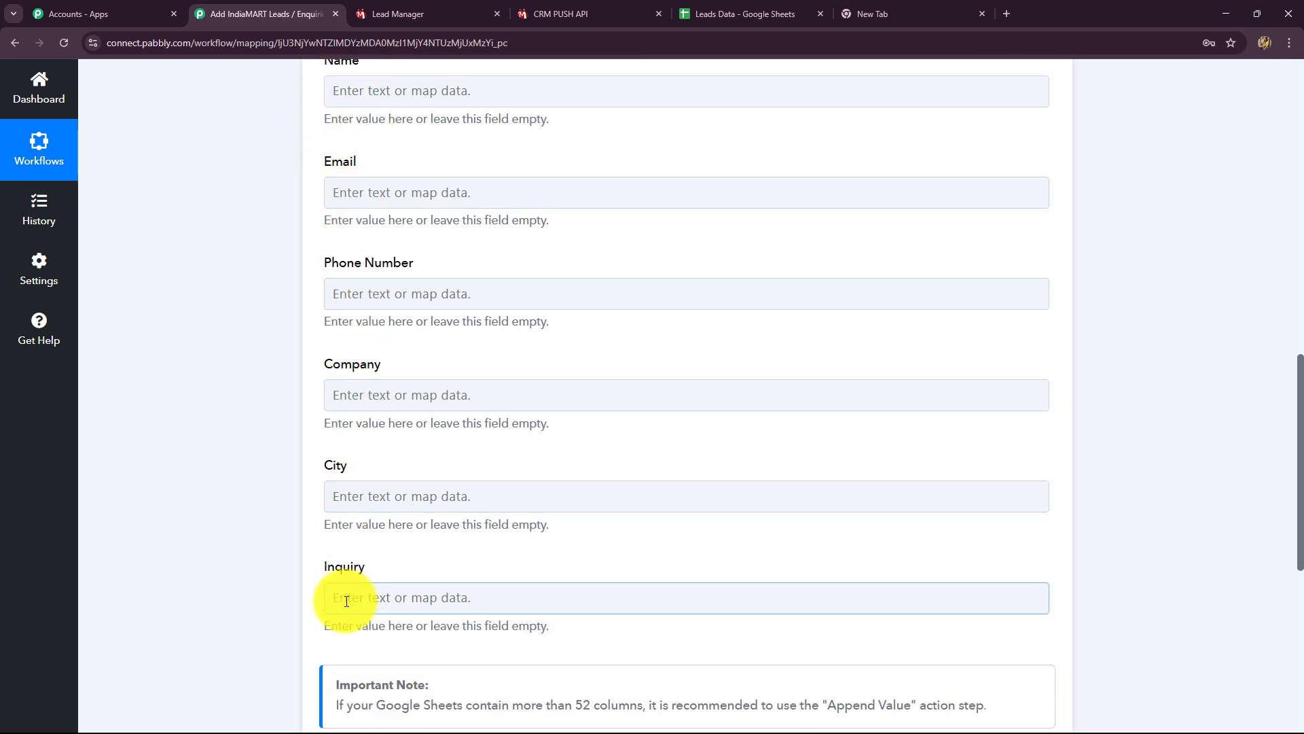
{"action": "left_click", "coordinate": [752, 12]}
{"action": "mouse_move", "coordinate": [75, 695]}
{"action": "left_mouse_down"}
{"action": "mouse_move", "coordinate": [295, 699]}
{"action": "mouse_move", "coordinate": [79, 671]}
{"action": "left_mouse_up"}
{"action": "left_click", "coordinate": [271, 13]}
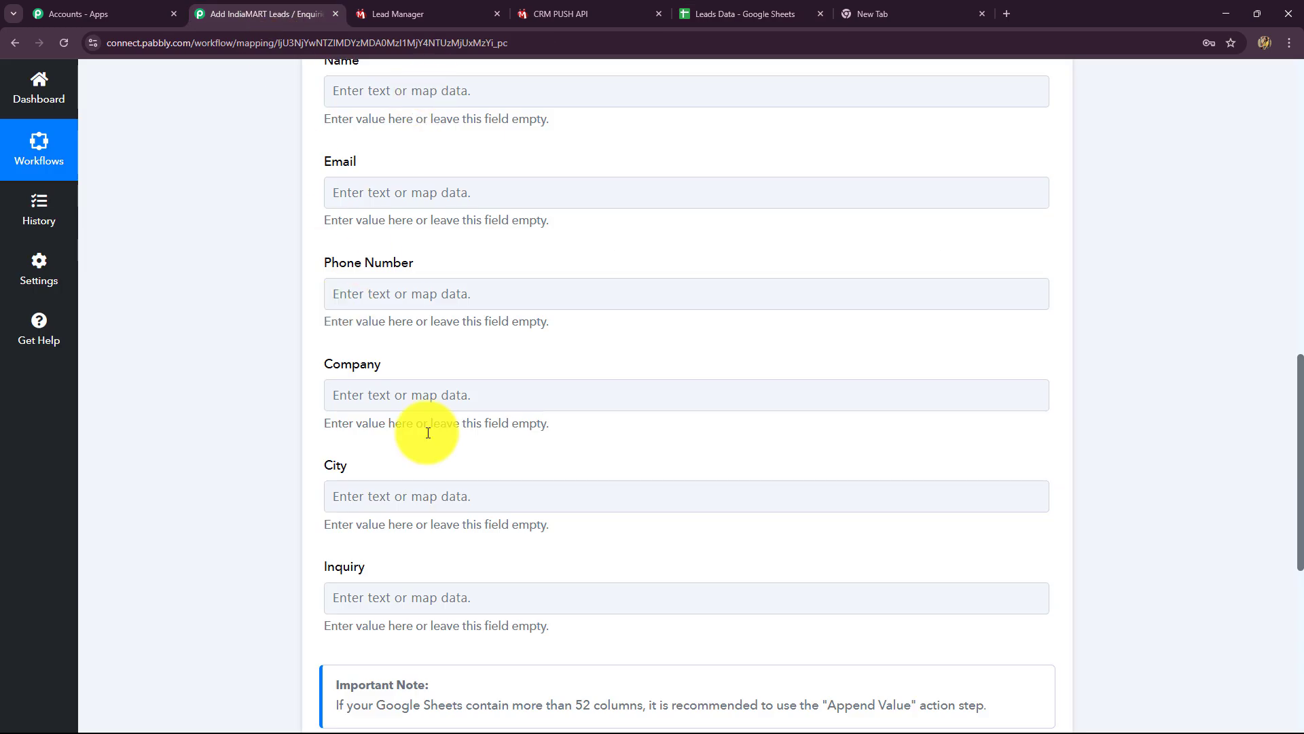
{"action": "scroll", "coordinate": [428, 484], "scroll_direction": "up", "scroll_amount": 4}
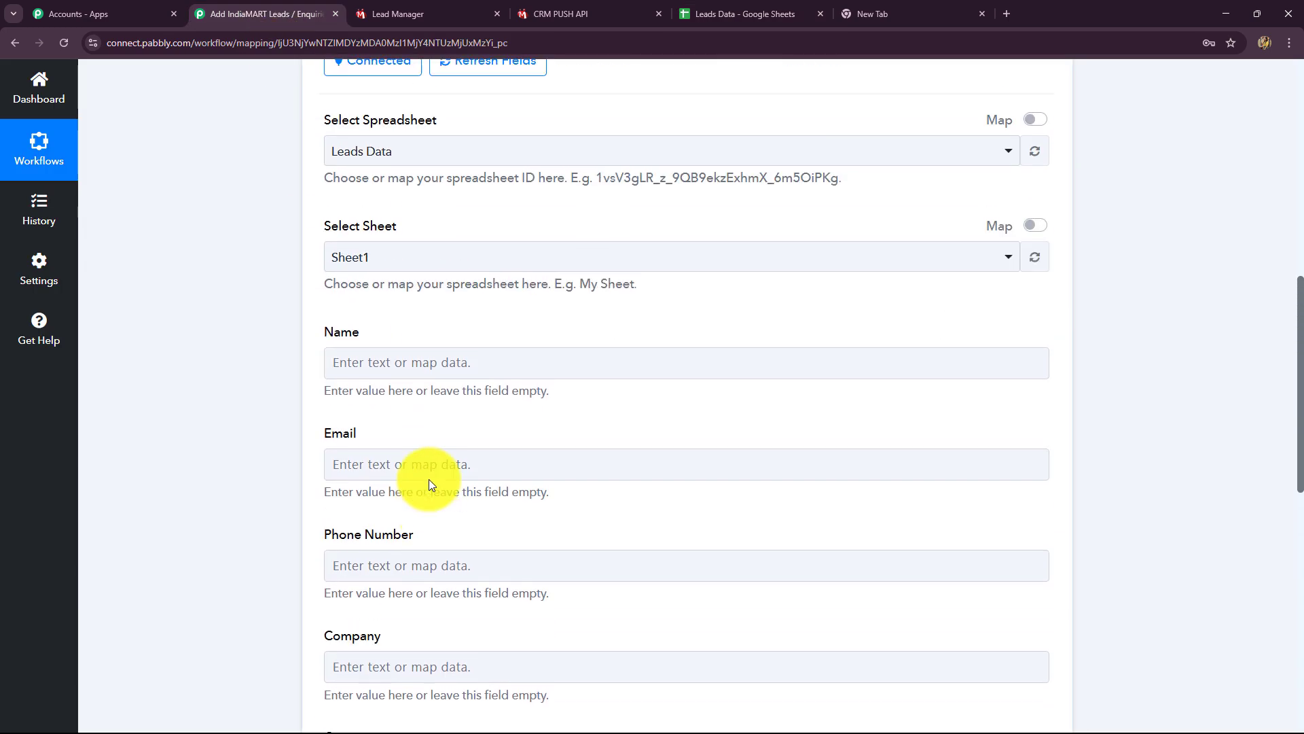
{"action": "scroll", "coordinate": [429, 484], "scroll_direction": "down", "scroll_amount": 2}
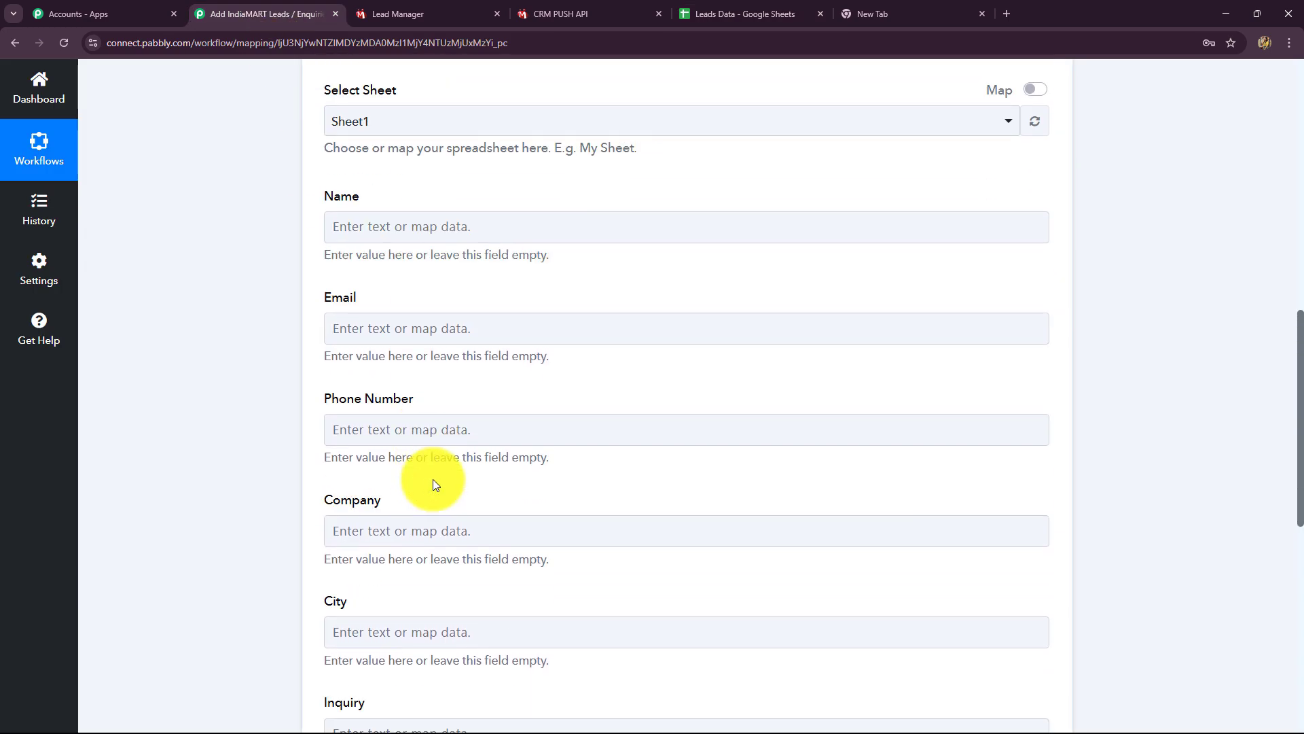
{"action": "scroll", "coordinate": [416, 479], "scroll_direction": "down", "scroll_amount": 2}
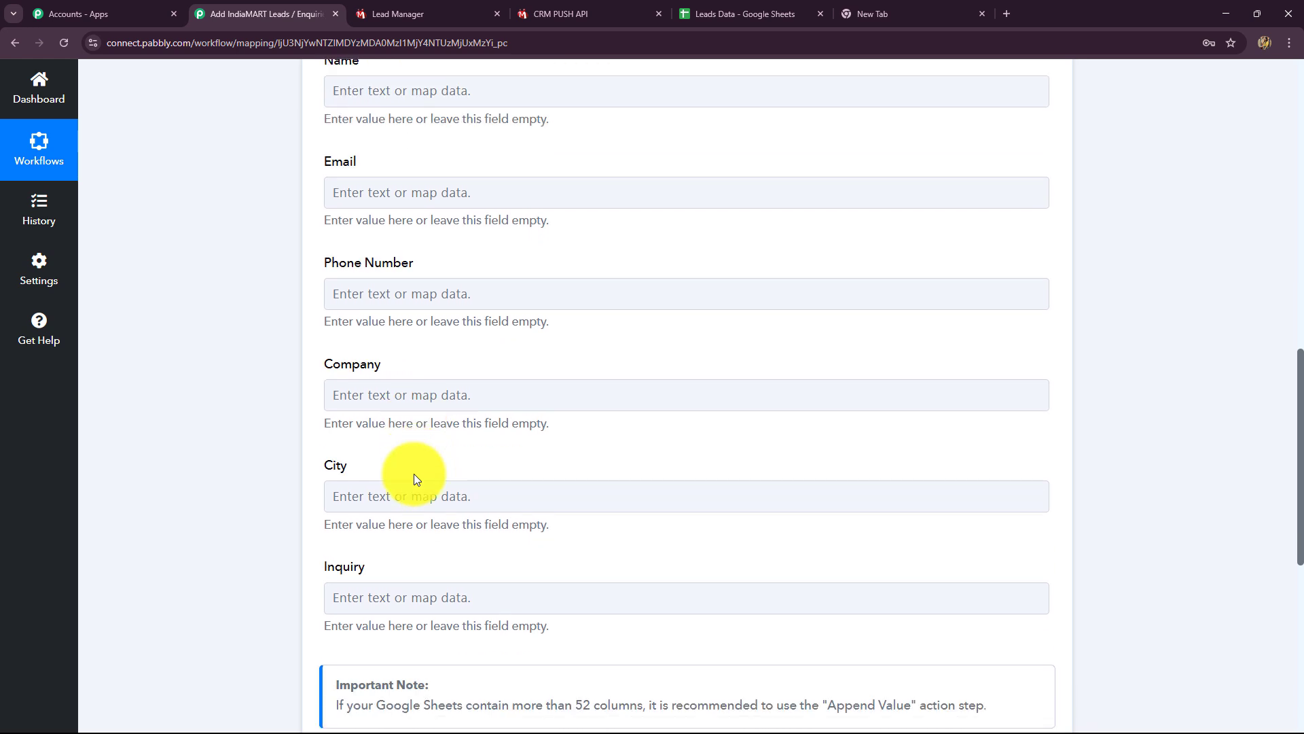
{"action": "scroll", "coordinate": [417, 479], "scroll_direction": "up", "scroll_amount": 2}
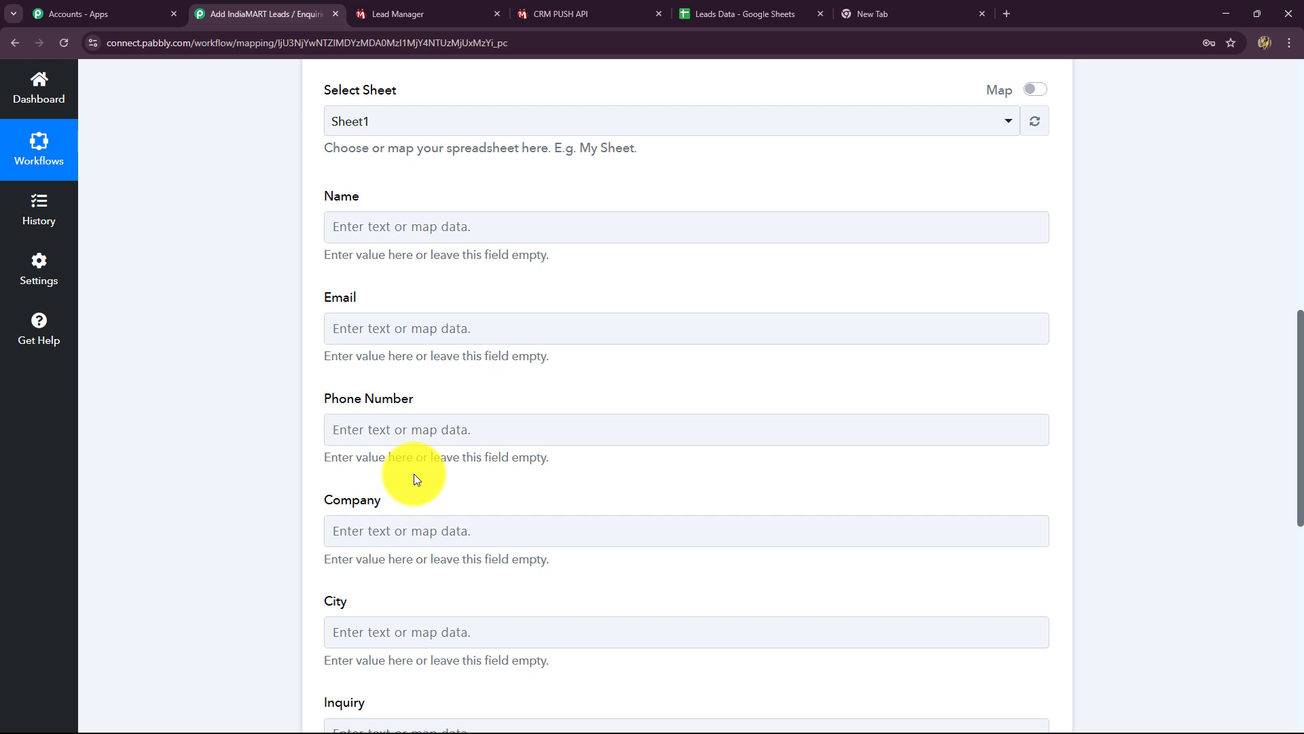
- Map the Name field to the IndiaMART lead's sender name
{"action": "left_click", "coordinate": [350, 227]}
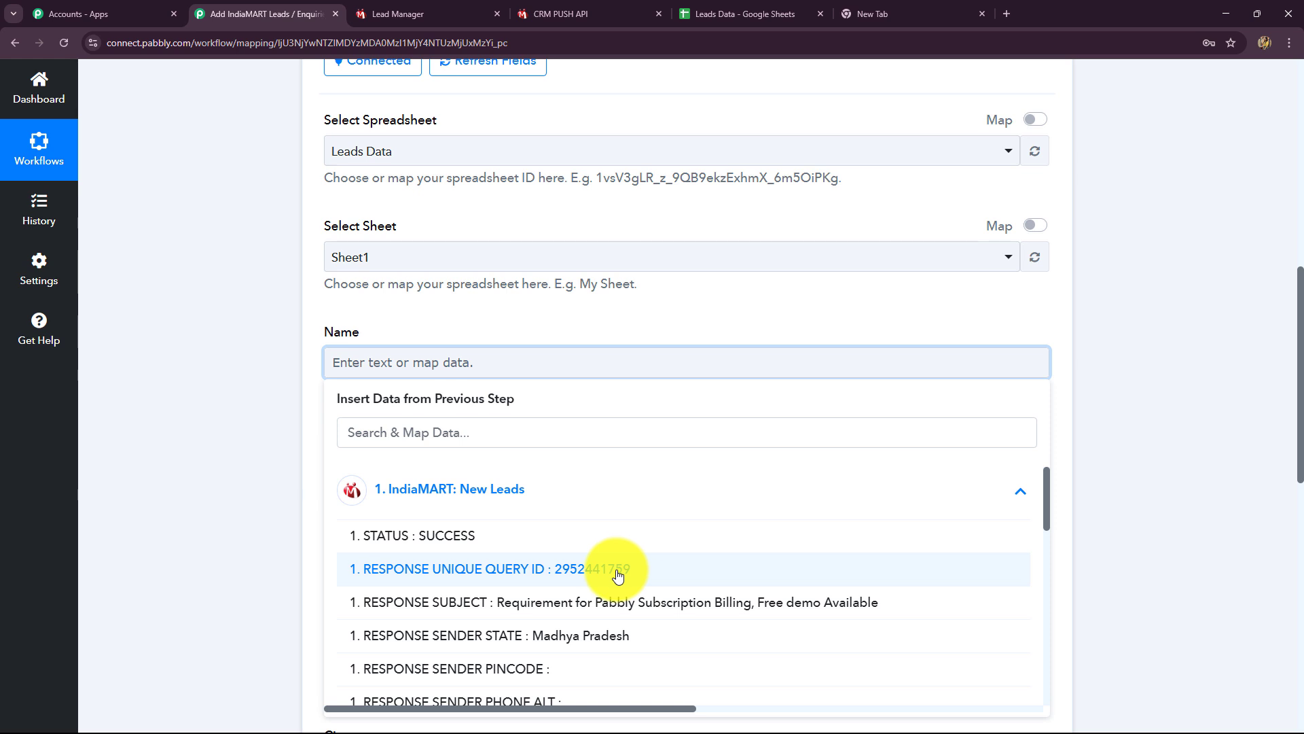
{"action": "scroll", "coordinate": [618, 574], "scroll_direction": "down", "scroll_amount": 4}
{"action": "scroll", "coordinate": [617, 574], "scroll_direction": "down", "scroll_amount": 2}
{"action": "left_click", "coordinate": [365, 365]}
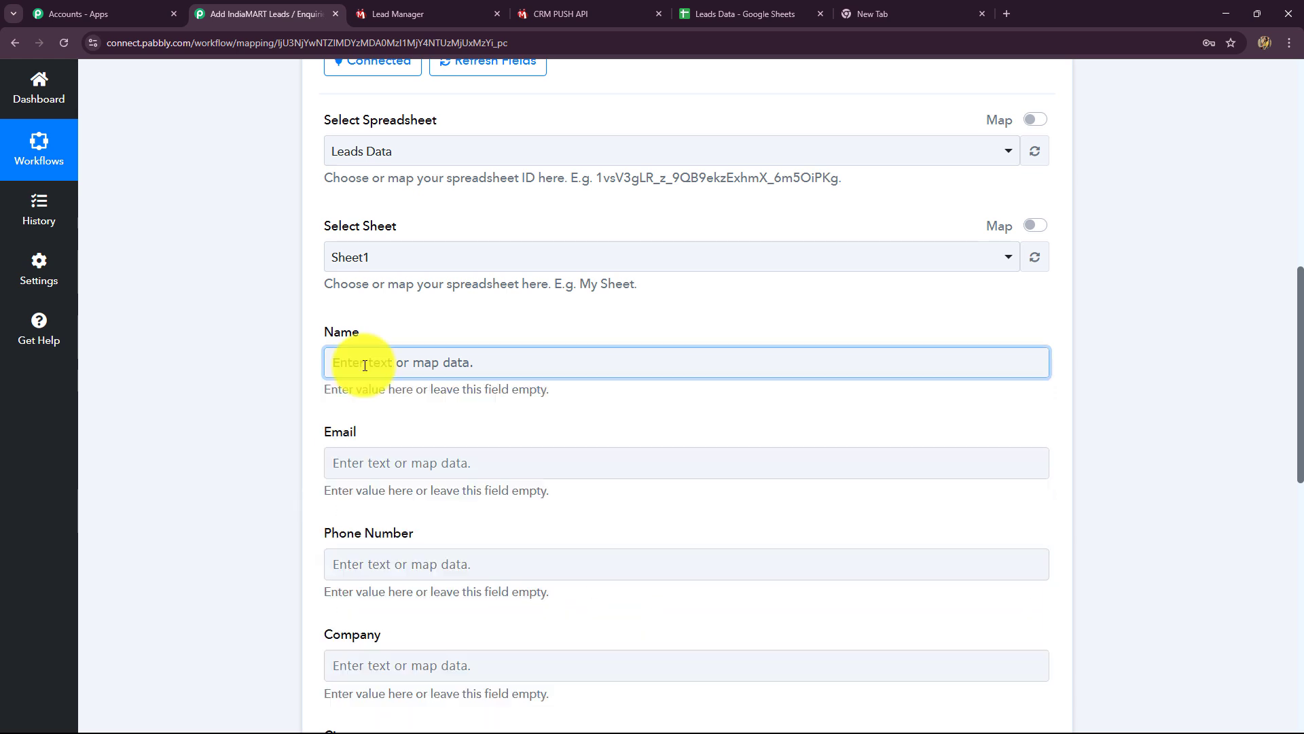
{"action": "left_click", "coordinate": [398, 433]}
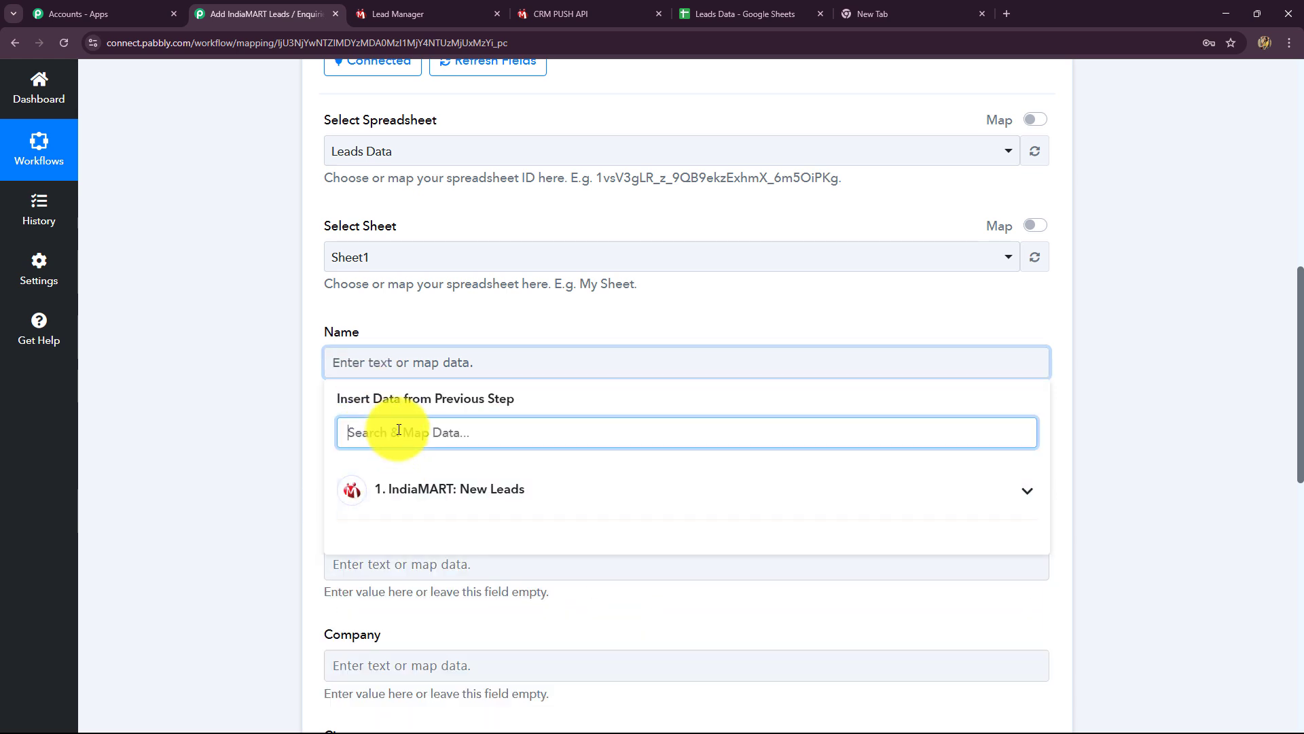
{"action": "type", "text": "name"}
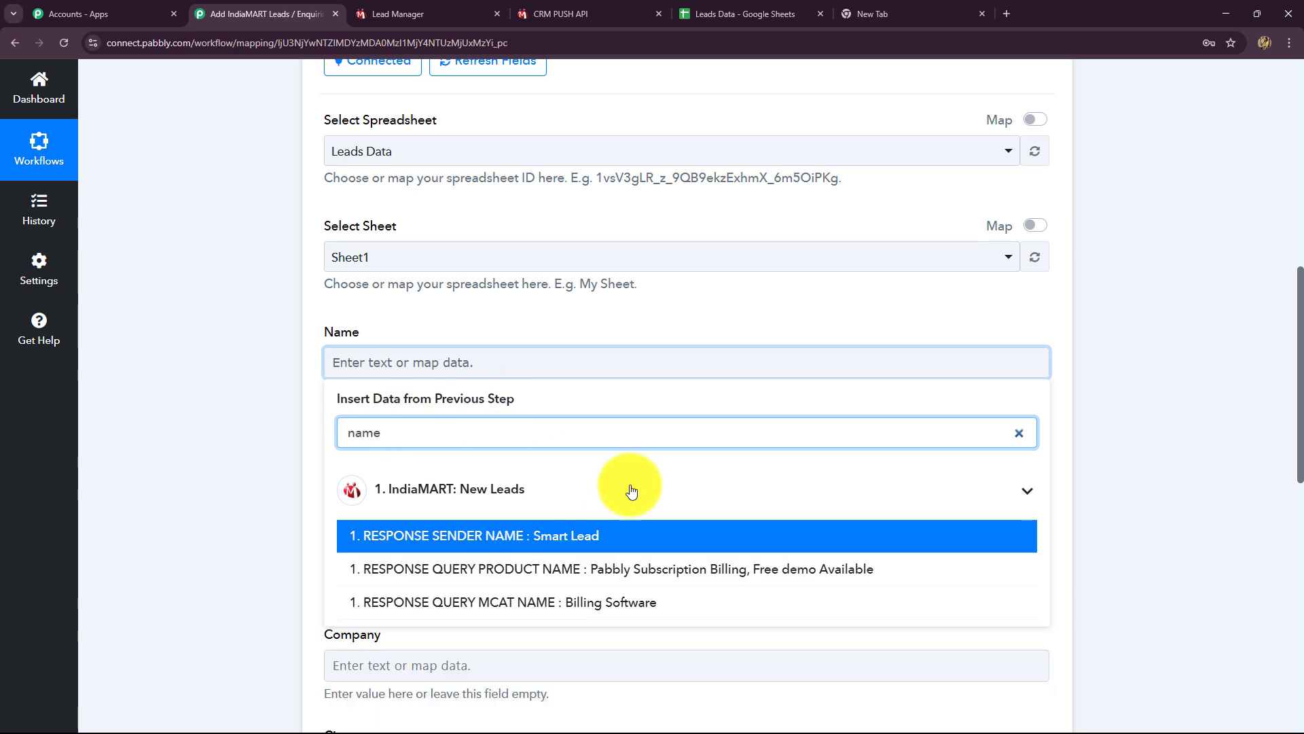
{"action": "left_click", "coordinate": [575, 542]}
{"action": "left_click", "coordinate": [1144, 421]}
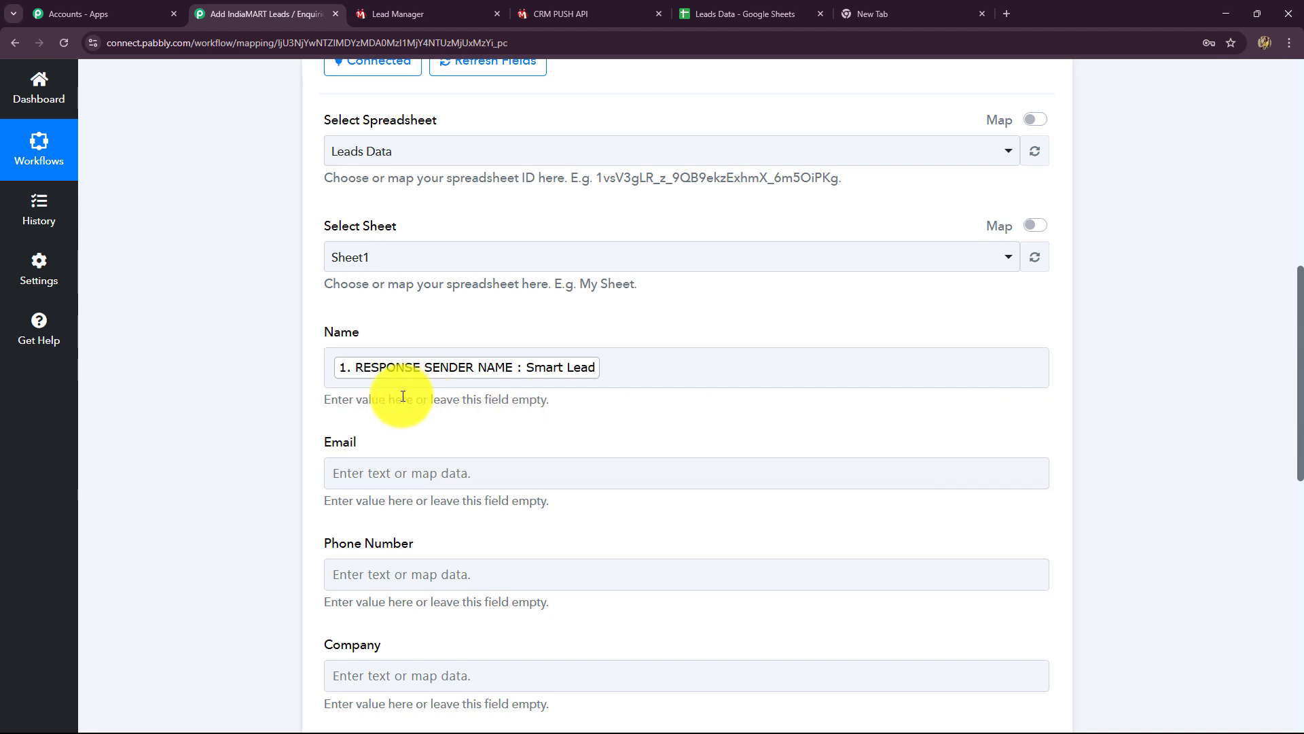
{"action": "scroll", "coordinate": [387, 399], "scroll_direction": "down", "scroll_amount": 2}
- Map the Email field to the sender's email and Phone Number to the sender's mobile
{"action": "left_click", "coordinate": [364, 337]}
{"action": "left_click", "coordinate": [384, 420]}
{"action": "type", "text": "ema"}
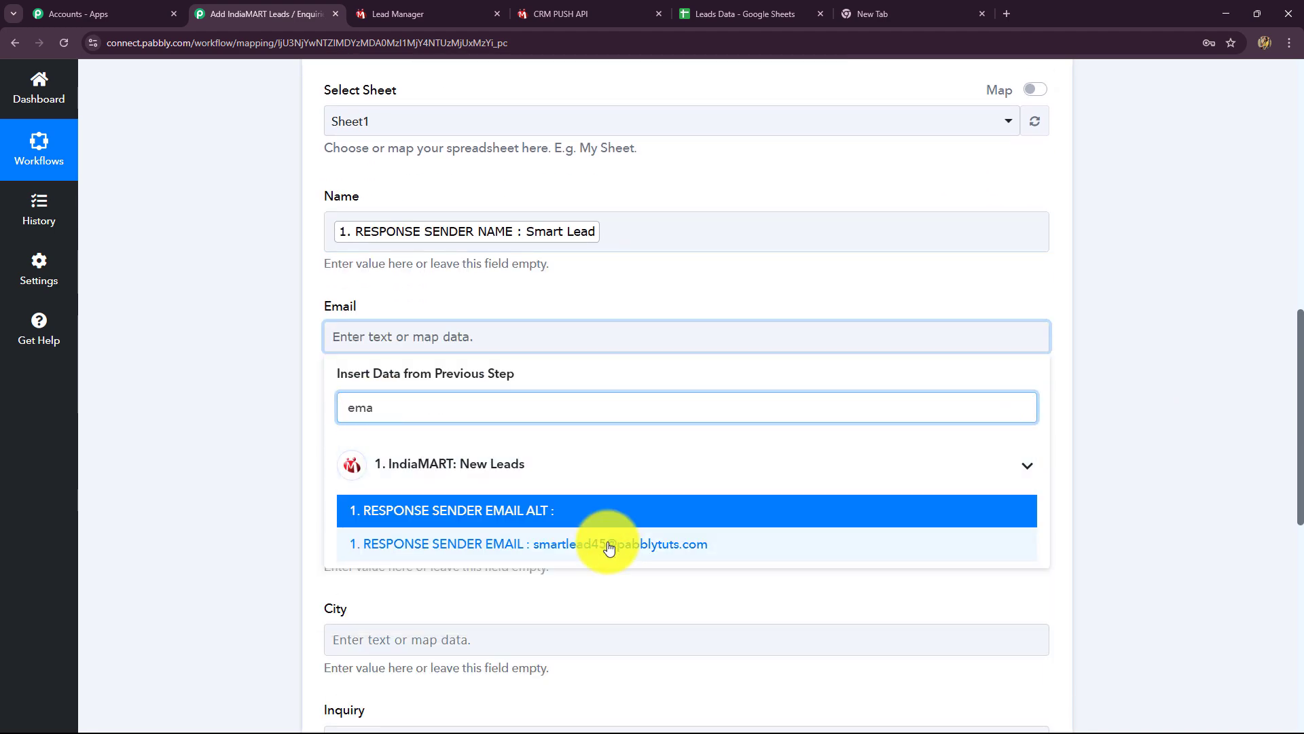
{"action": "left_click", "coordinate": [598, 544]}
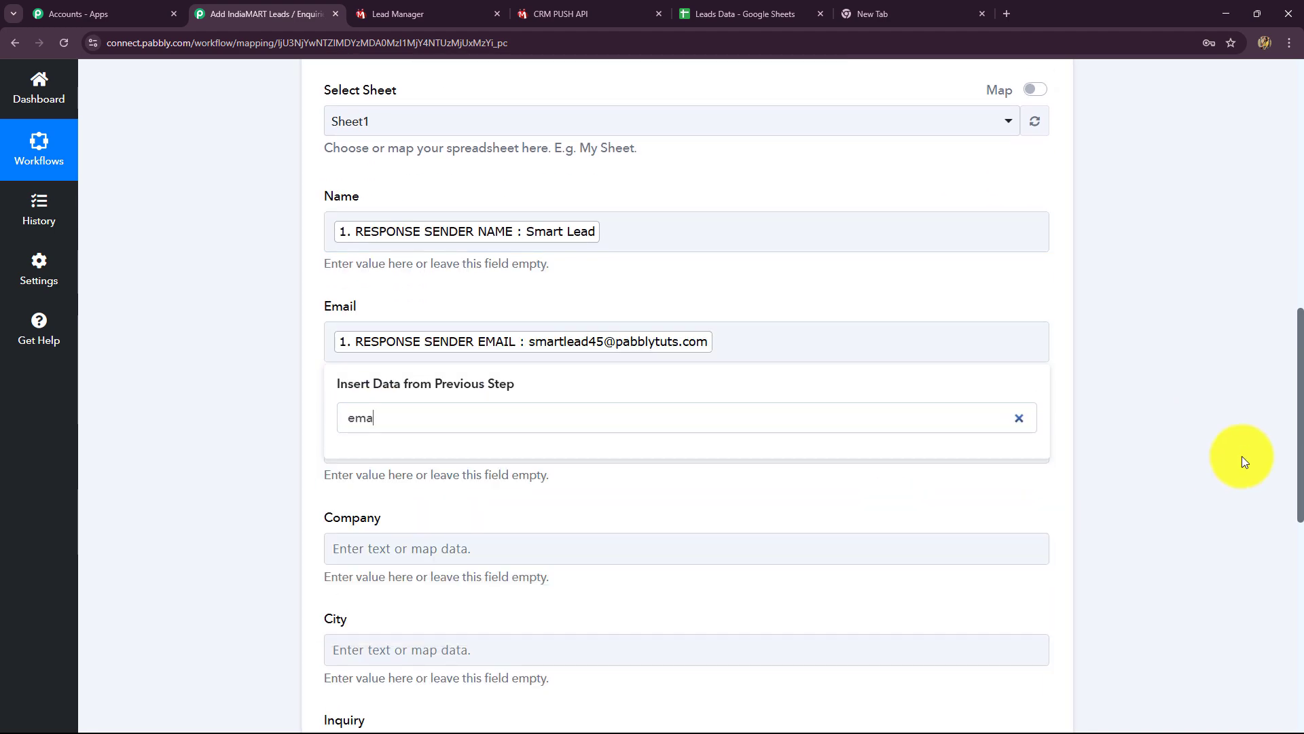
{"action": "left_click", "coordinate": [1242, 455]}
{"action": "scroll", "coordinate": [1149, 401], "scroll_direction": "down", "scroll_amount": 2}
{"action": "left_click", "coordinate": [574, 311]}
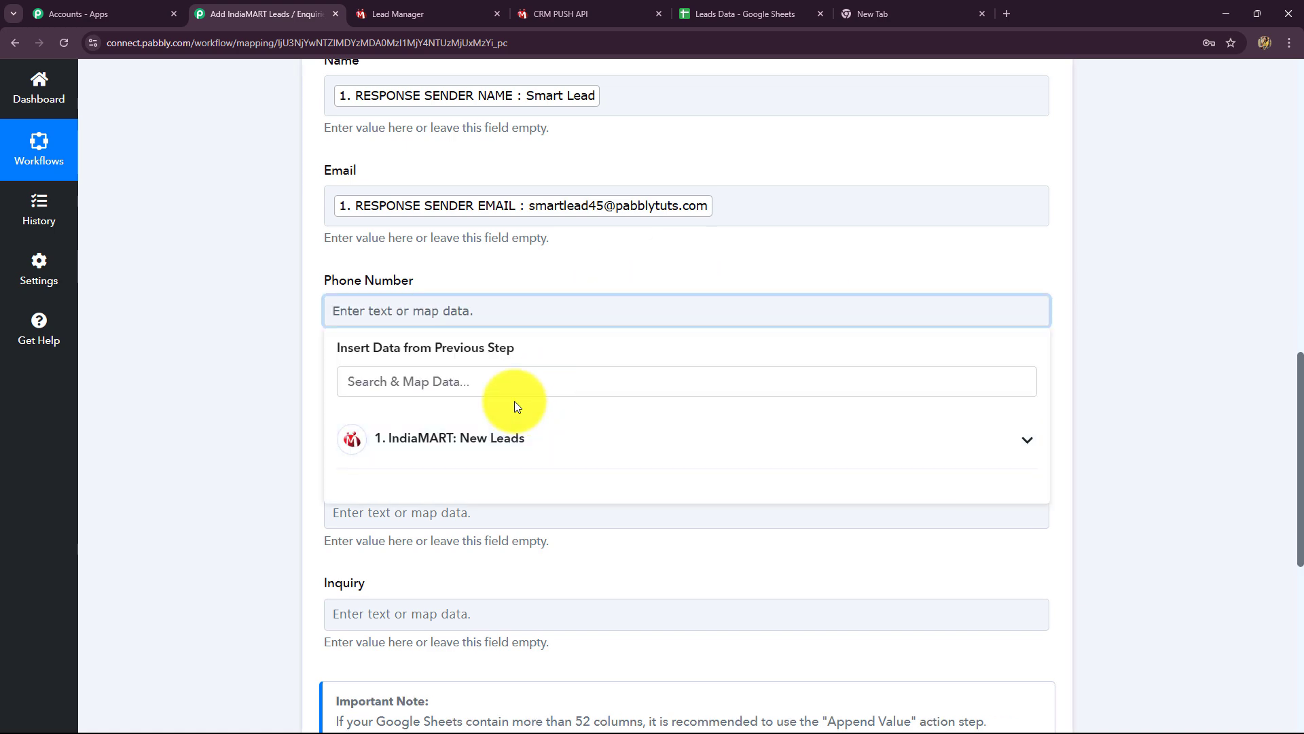
{"action": "scroll", "coordinate": [512, 381], "scroll_direction": "down", "scroll_amount": 4}
- Map the Company field to the sender's company
{"action": "left_click", "coordinate": [357, 148]}
{"action": "left_click", "coordinate": [372, 218]}
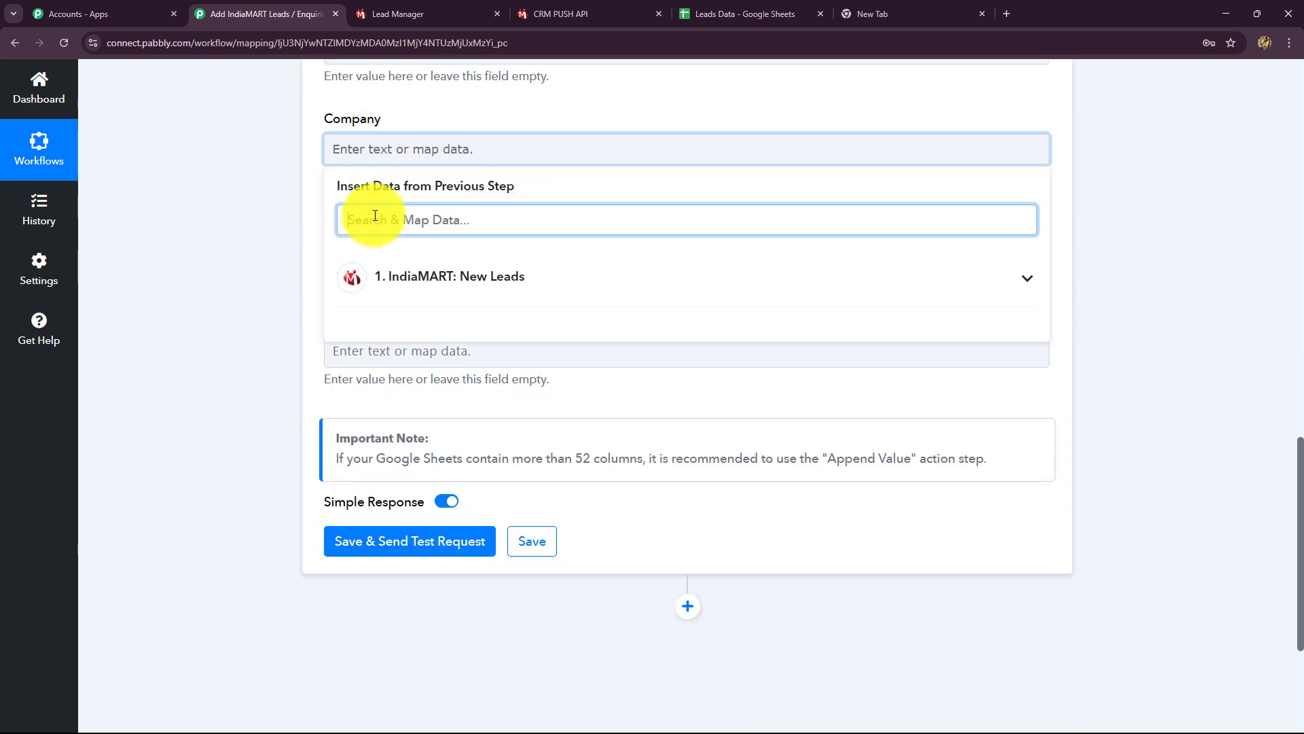
{"action": "type", "text": "ab"}
{"action": "left_click", "coordinate": [603, 390]}
{"action": "left_click", "coordinate": [207, 227]}
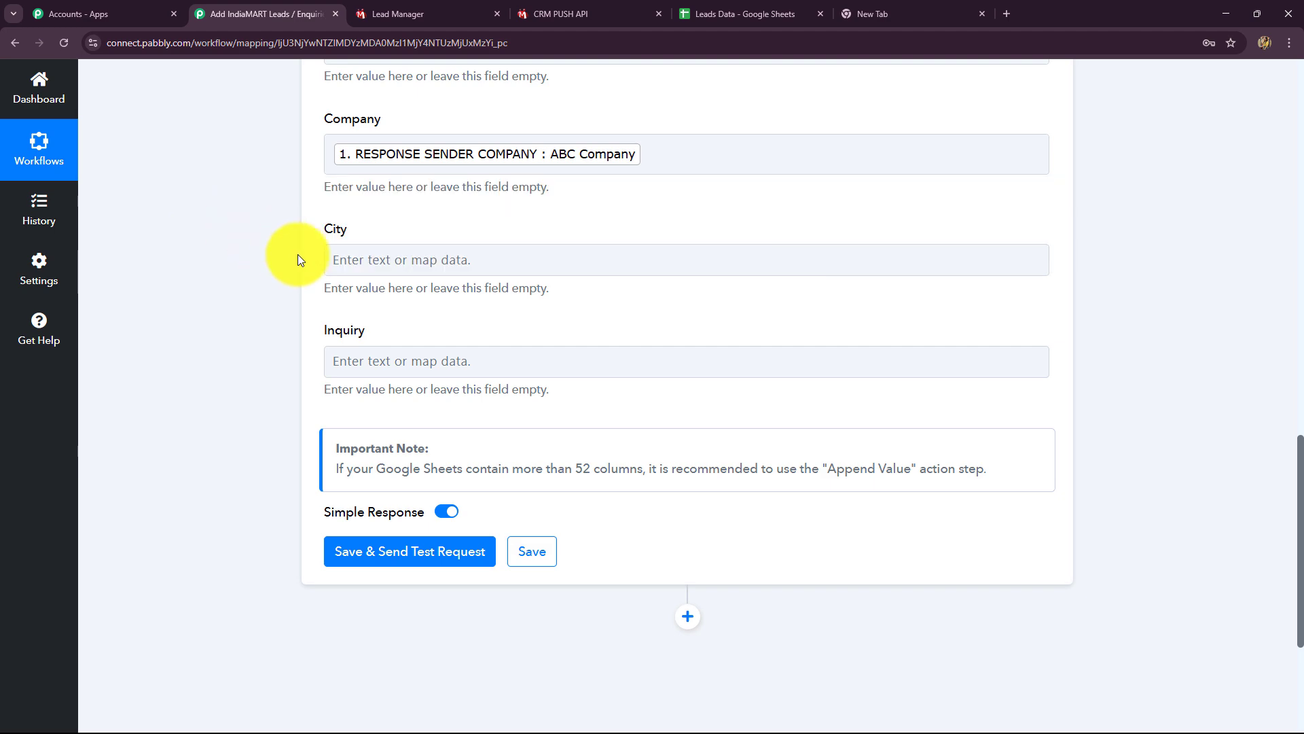
{"action": "scroll", "coordinate": [626, 263], "scroll_direction": "up", "scroll_amount": 15}
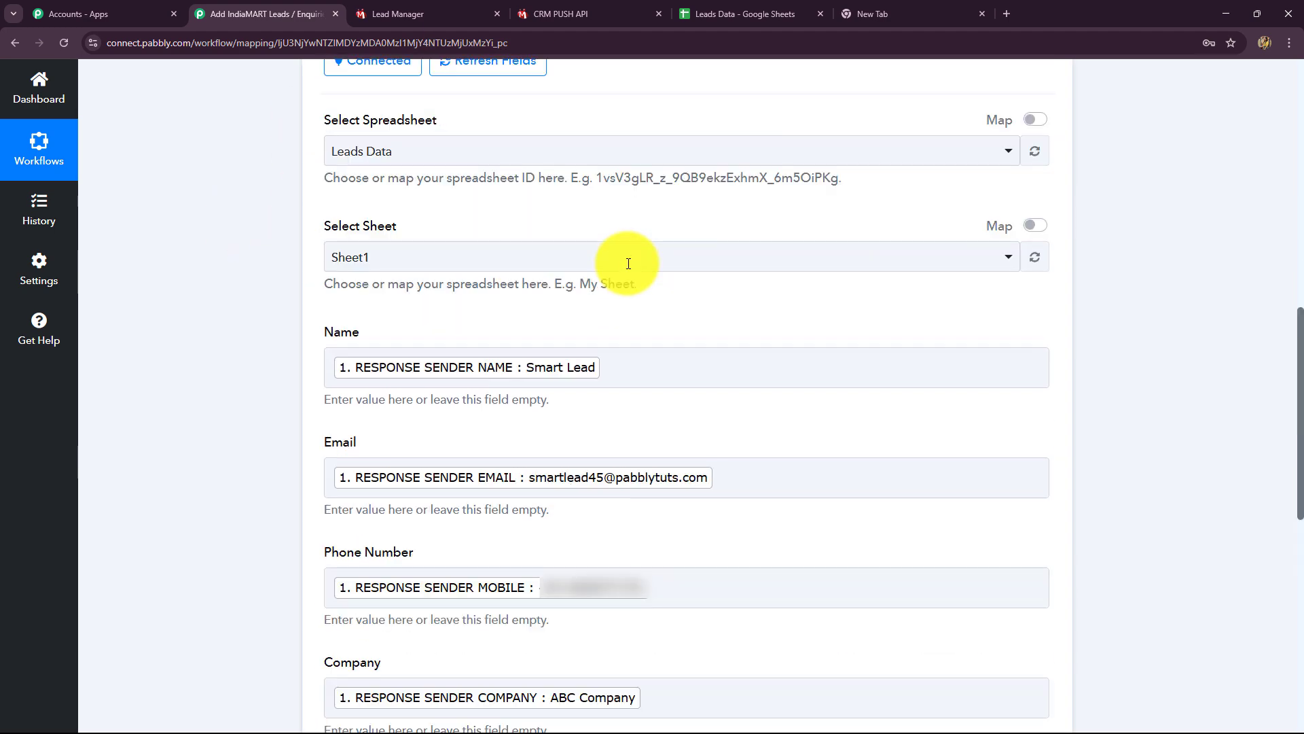
{"action": "scroll", "coordinate": [626, 269], "scroll_direction": "down", "scroll_amount": 4}
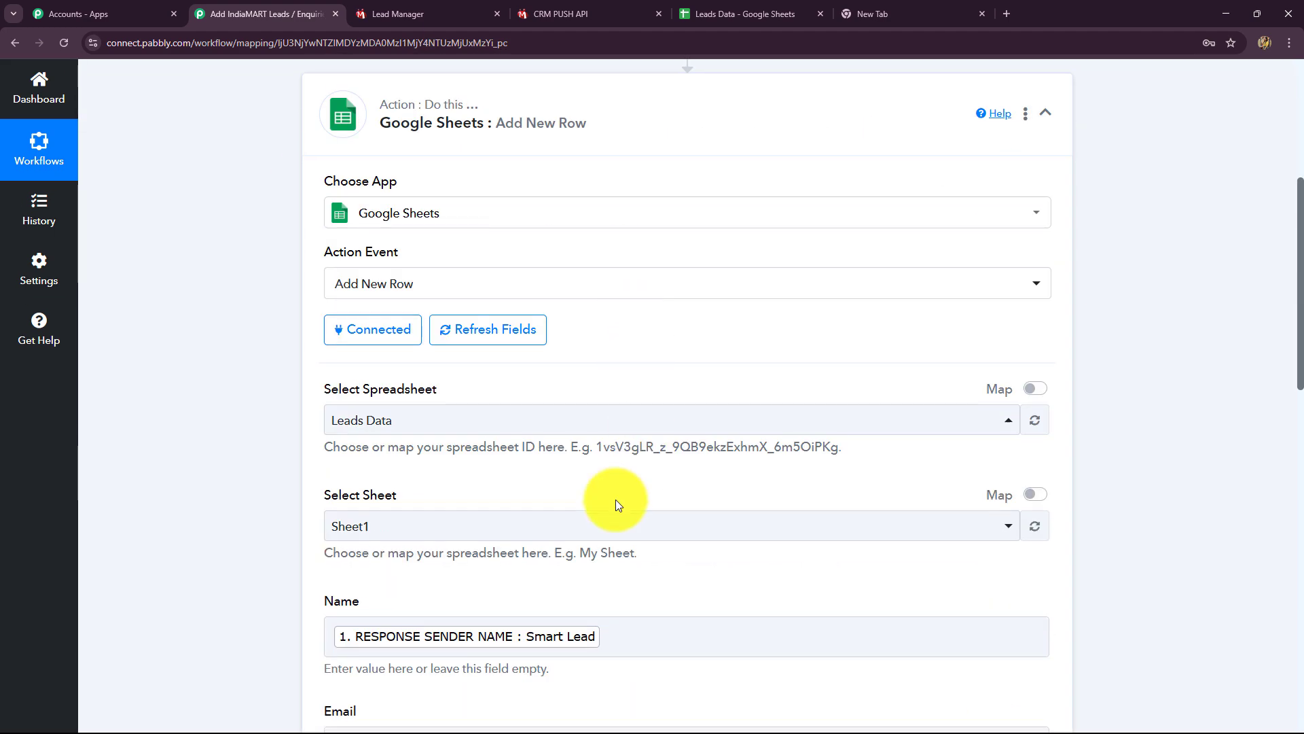
{"action": "scroll", "coordinate": [617, 500], "scroll_direction": "down", "scroll_amount": 14}
{"action": "scroll", "coordinate": [619, 501], "scroll_direction": "up", "scroll_amount": 2}
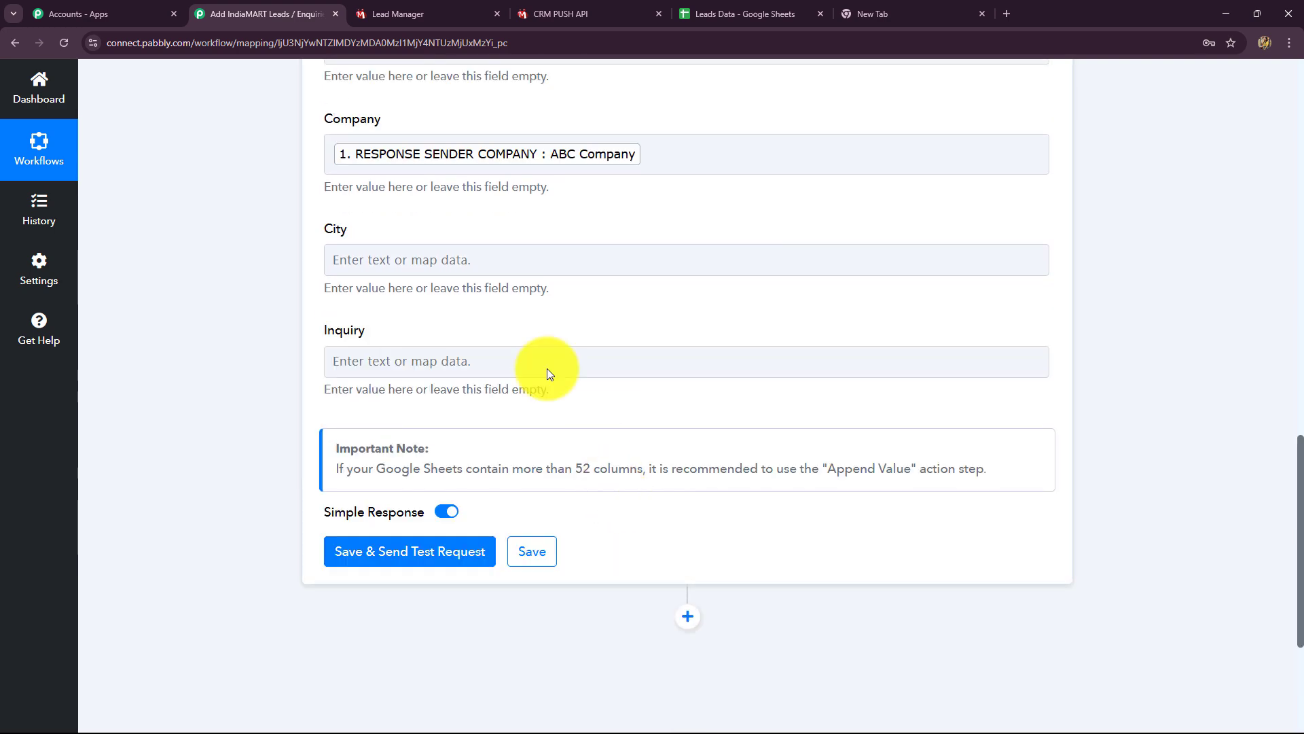
- Leave City empty and map the Inquiry field to the lead's query message
{"action": "left_click", "coordinate": [395, 247]}
{"action": "left_click", "coordinate": [405, 332]}
{"action": "type", "text": "b"}
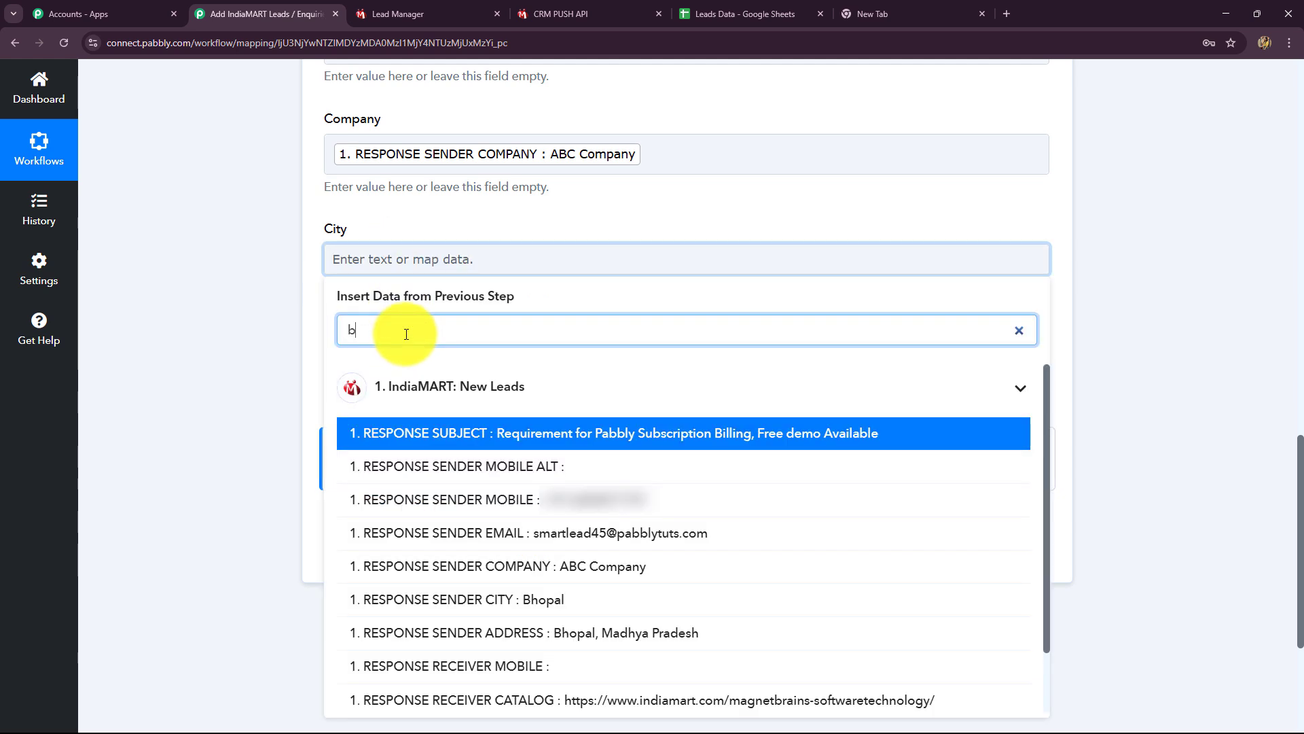
{"action": "type", "text": "h"}
{"action": "left_click", "coordinate": [323, 341]}
{"action": "left_click", "coordinate": [440, 369]}
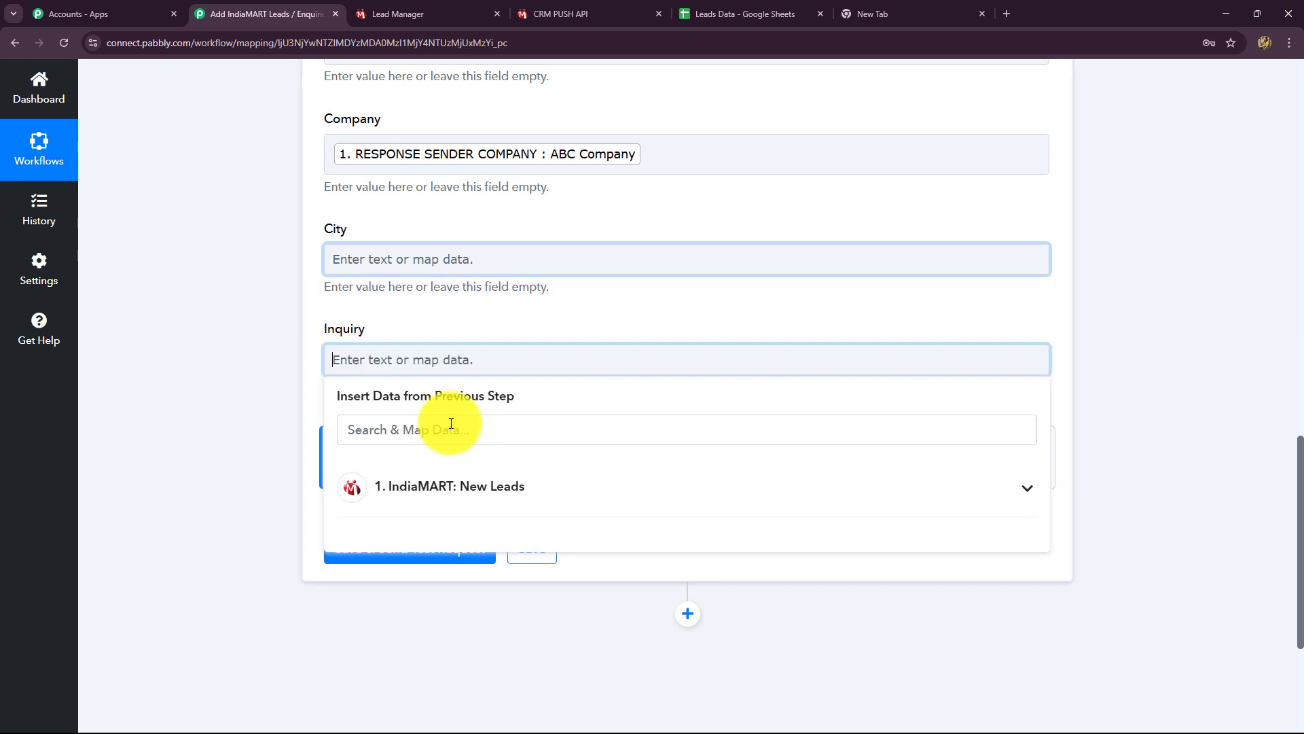
{"action": "left_click", "coordinate": [423, 434]}
{"action": "type", "text": "m"}
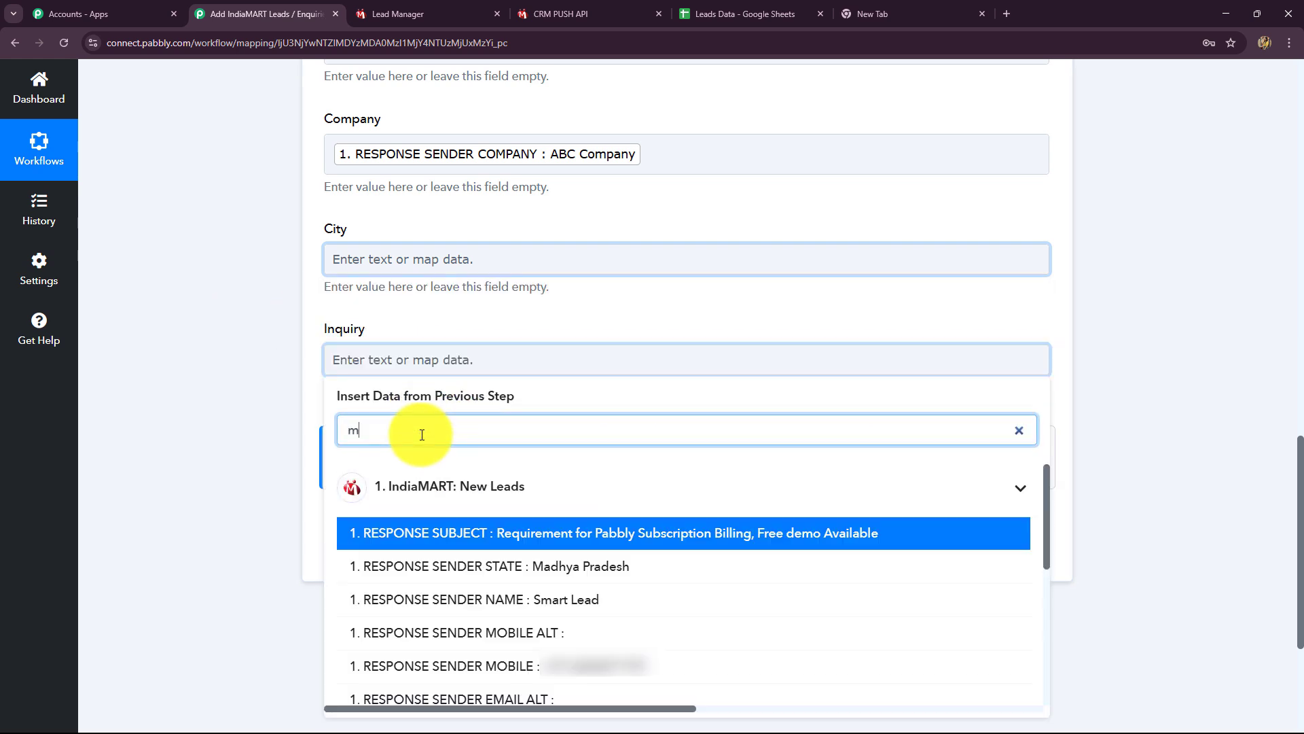
{"action": "type", "text": "essa"}
{"action": "left_click", "coordinate": [518, 529]}
{"action": "left_click", "coordinate": [272, 446]}
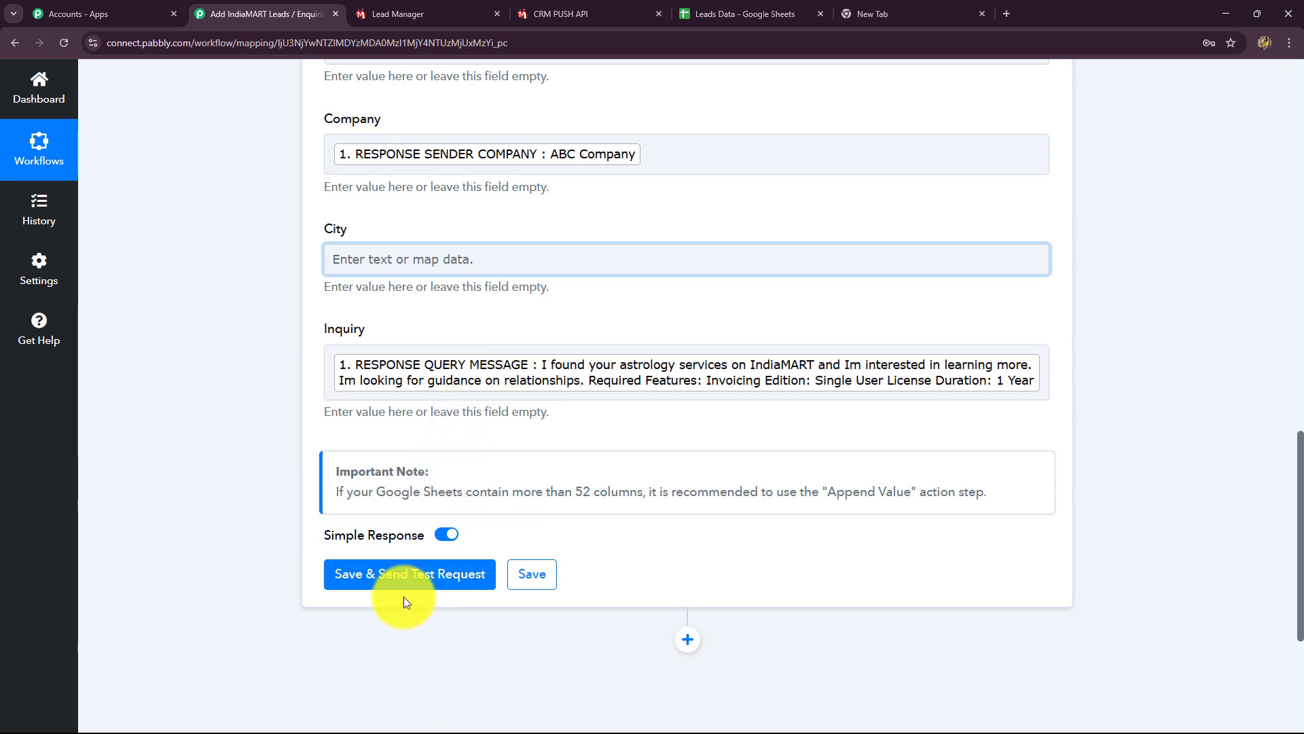
- Save and send a test request, confirming the row landed at Sheet1!A2:F2 in Leads Data
{"action": "left_click", "coordinate": [435, 574]}
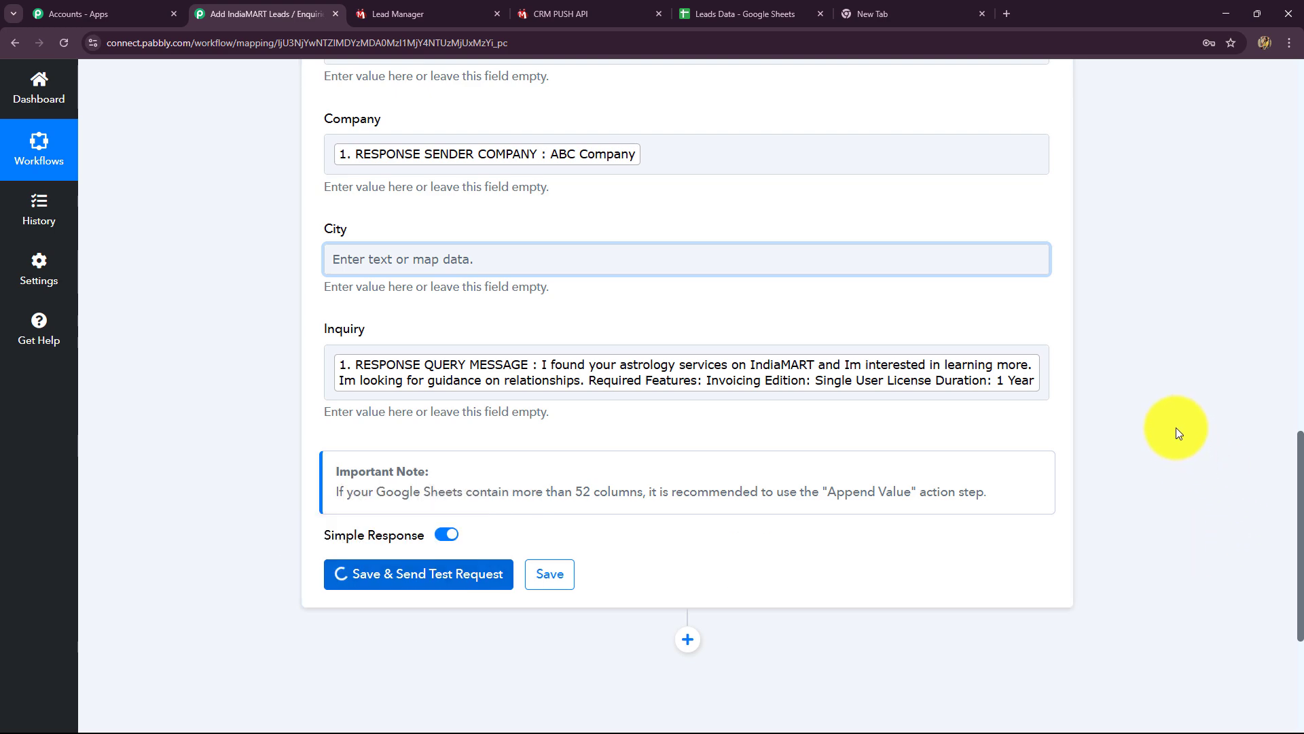
{"action": "scroll", "coordinate": [896, 377], "scroll_direction": "up", "scroll_amount": 2}
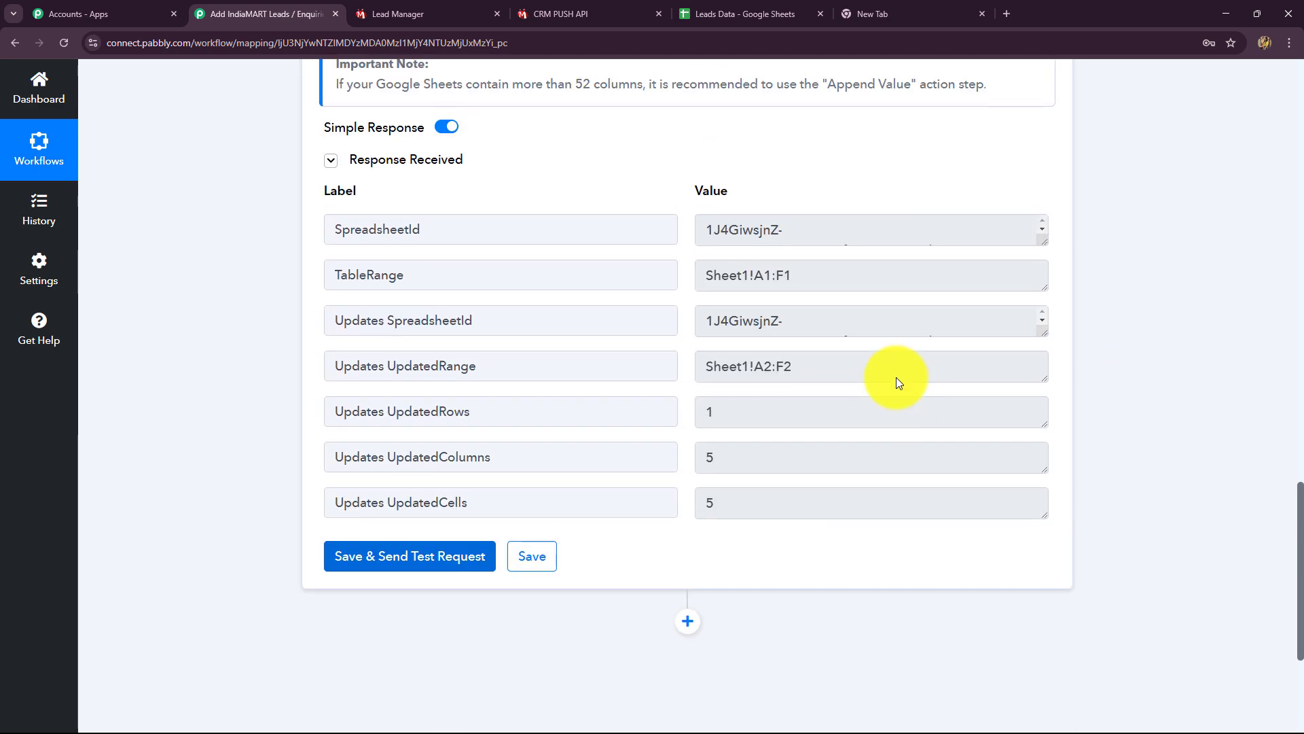
{"action": "left_click_drag", "start_coordinate": [812, 271], "coordinate": [672, 288]}
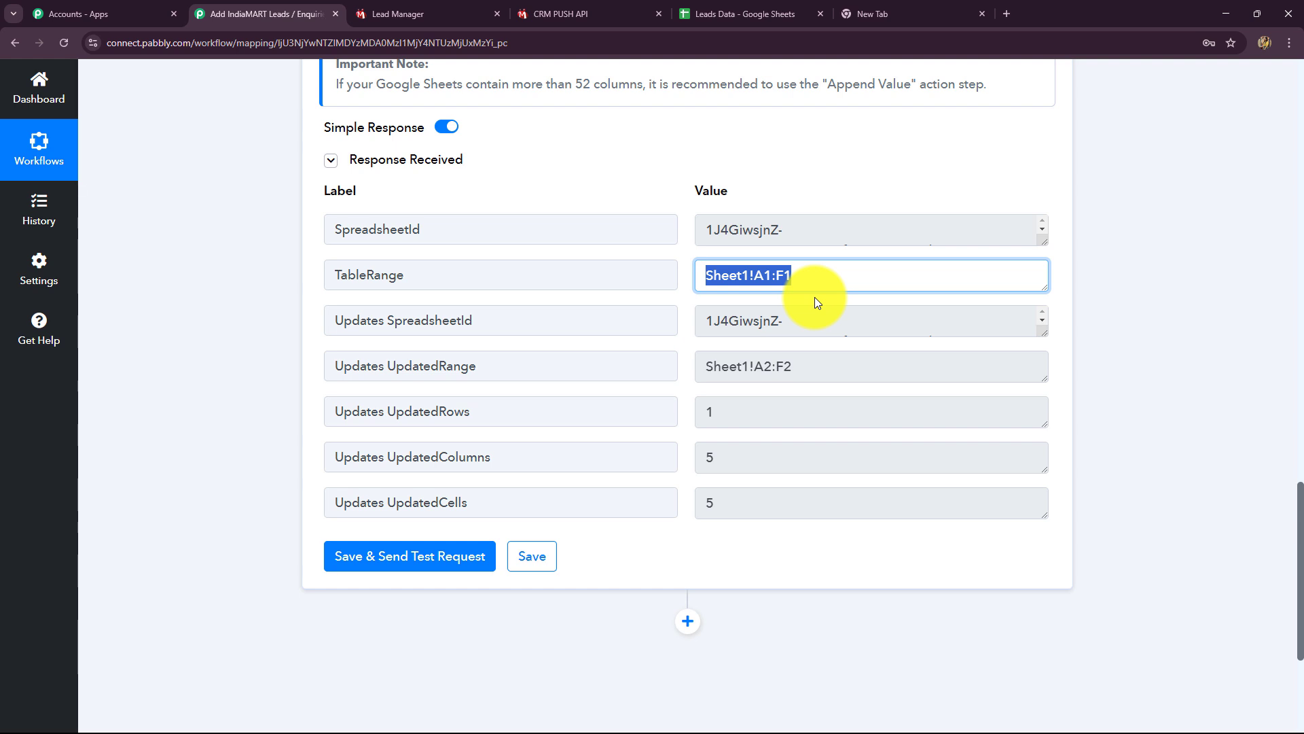
{"action": "left_click", "coordinate": [747, 14]}
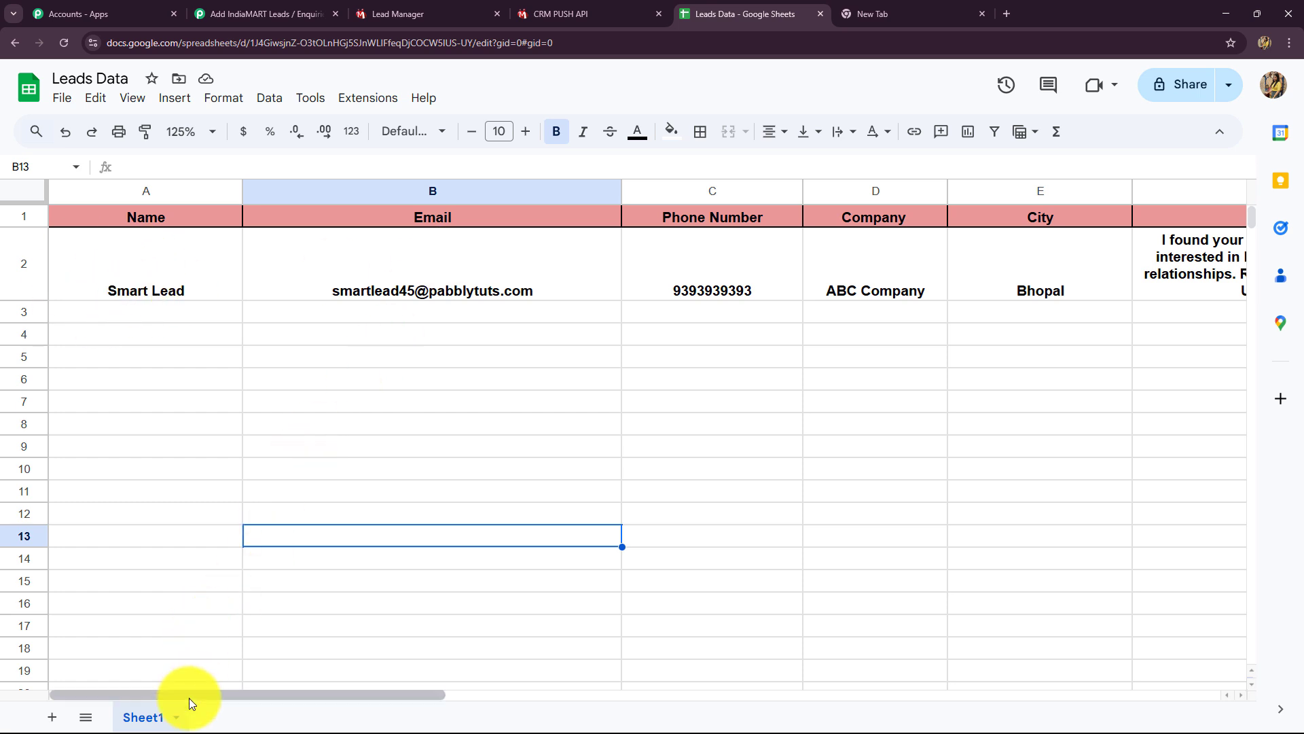
- Check the test lead's row in Leads Data, then collapse the Google Sheets Add New Row step
{"action": "left_click_drag", "start_coordinate": [189, 698], "coordinate": [222, 680]}
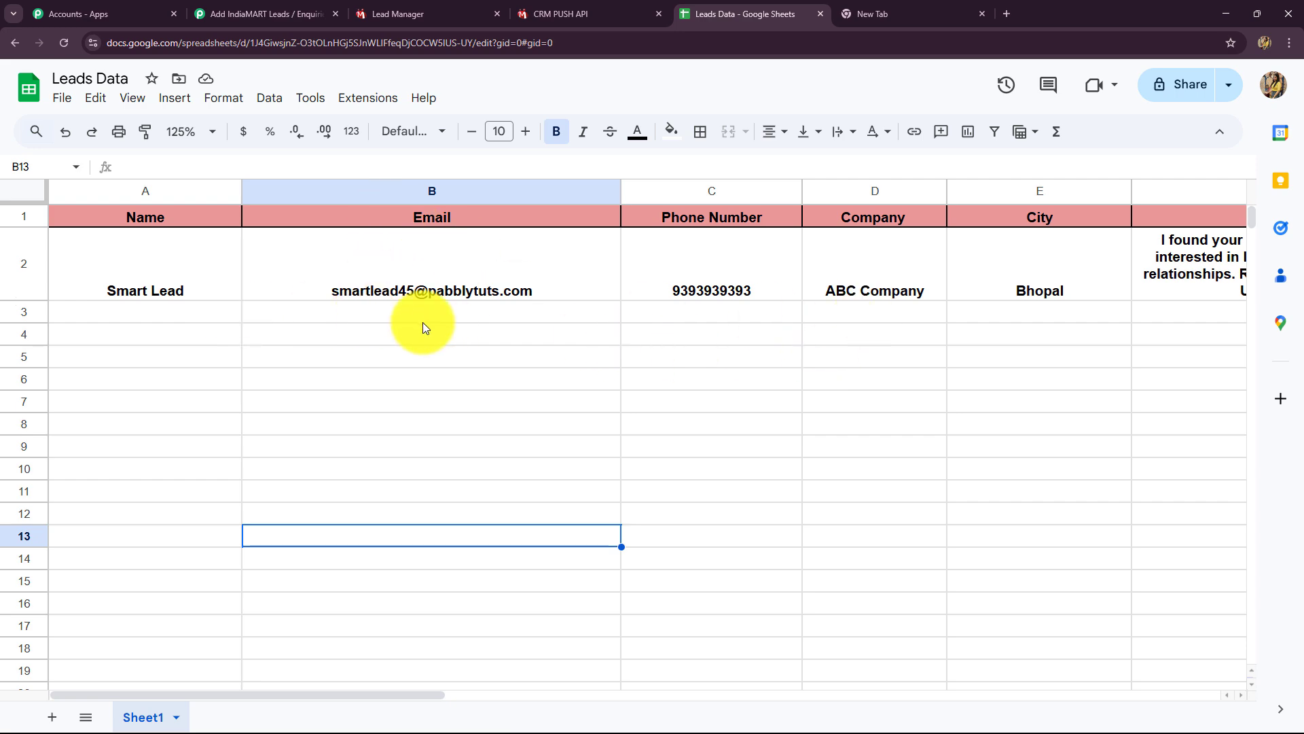
{"action": "left_click", "coordinate": [204, 14]}
{"action": "scroll", "coordinate": [228, 309], "scroll_direction": "up", "scroll_amount": 5}
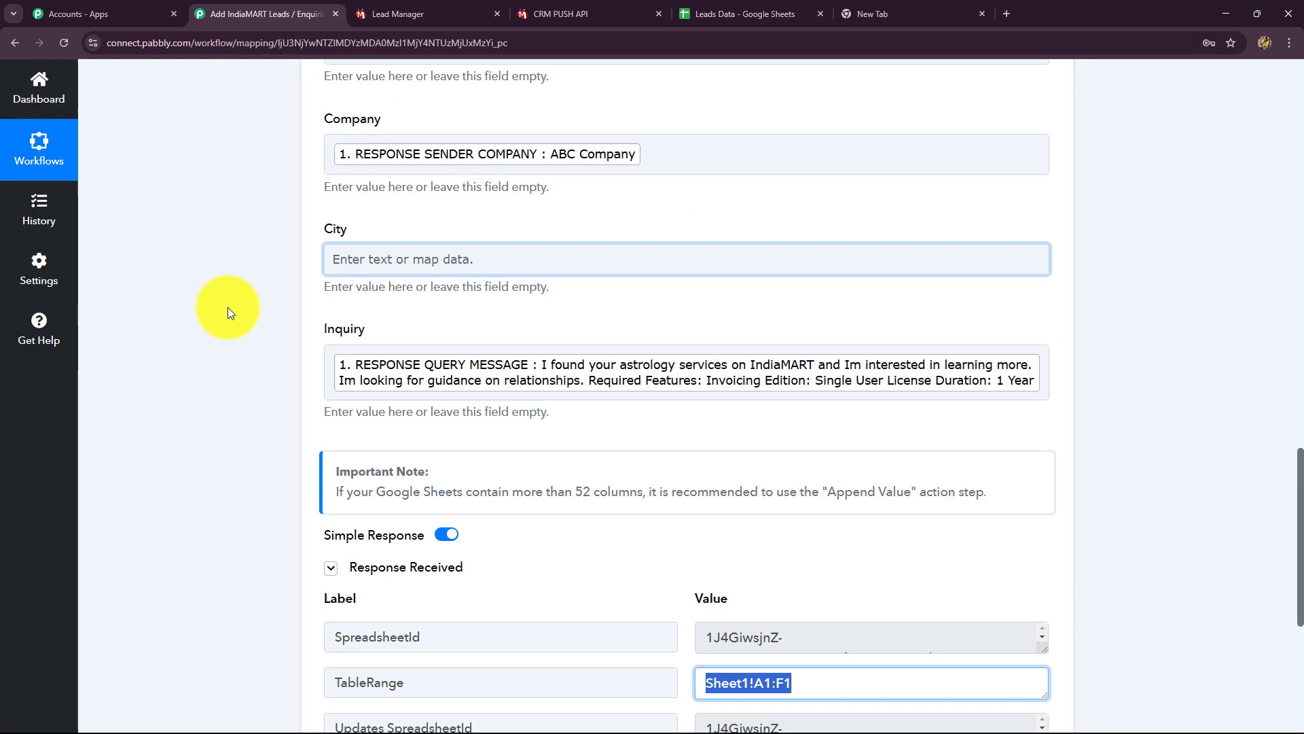
{"action": "scroll", "coordinate": [227, 307], "scroll_direction": "up", "scroll_amount": 15}
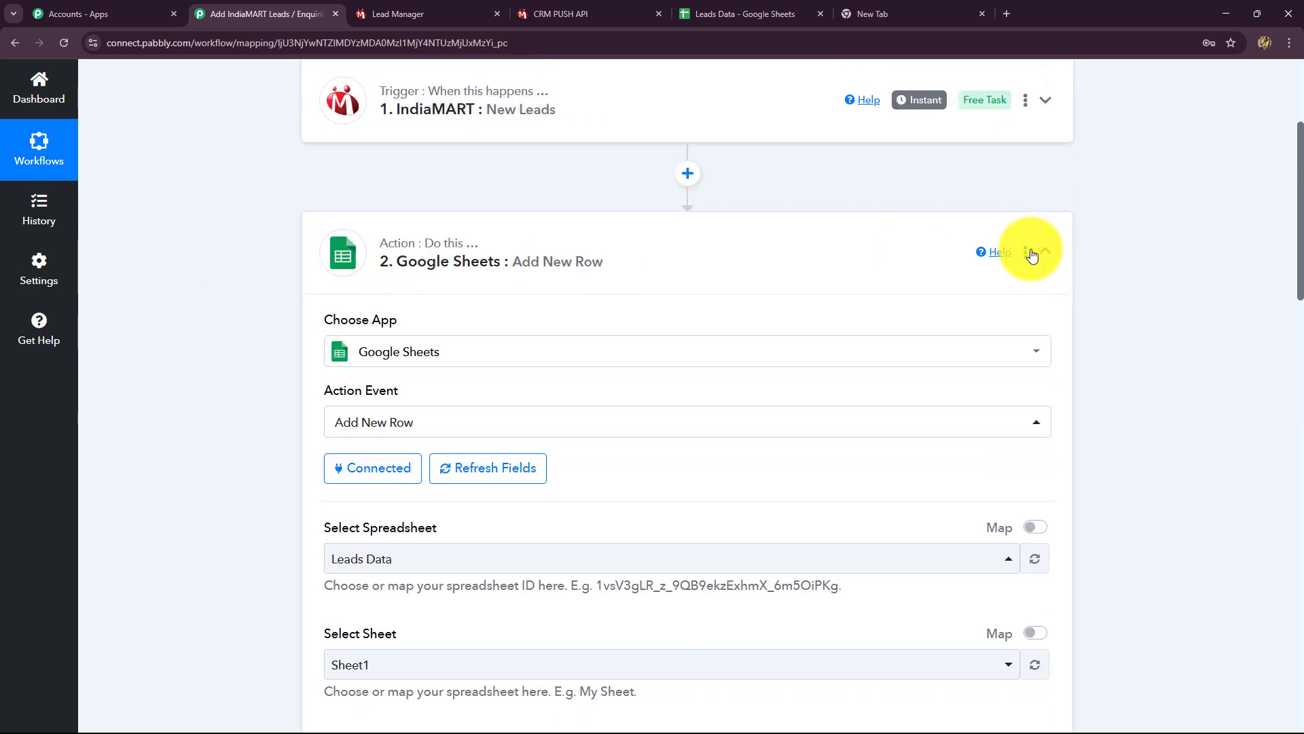
{"action": "left_click", "coordinate": [1047, 250]}
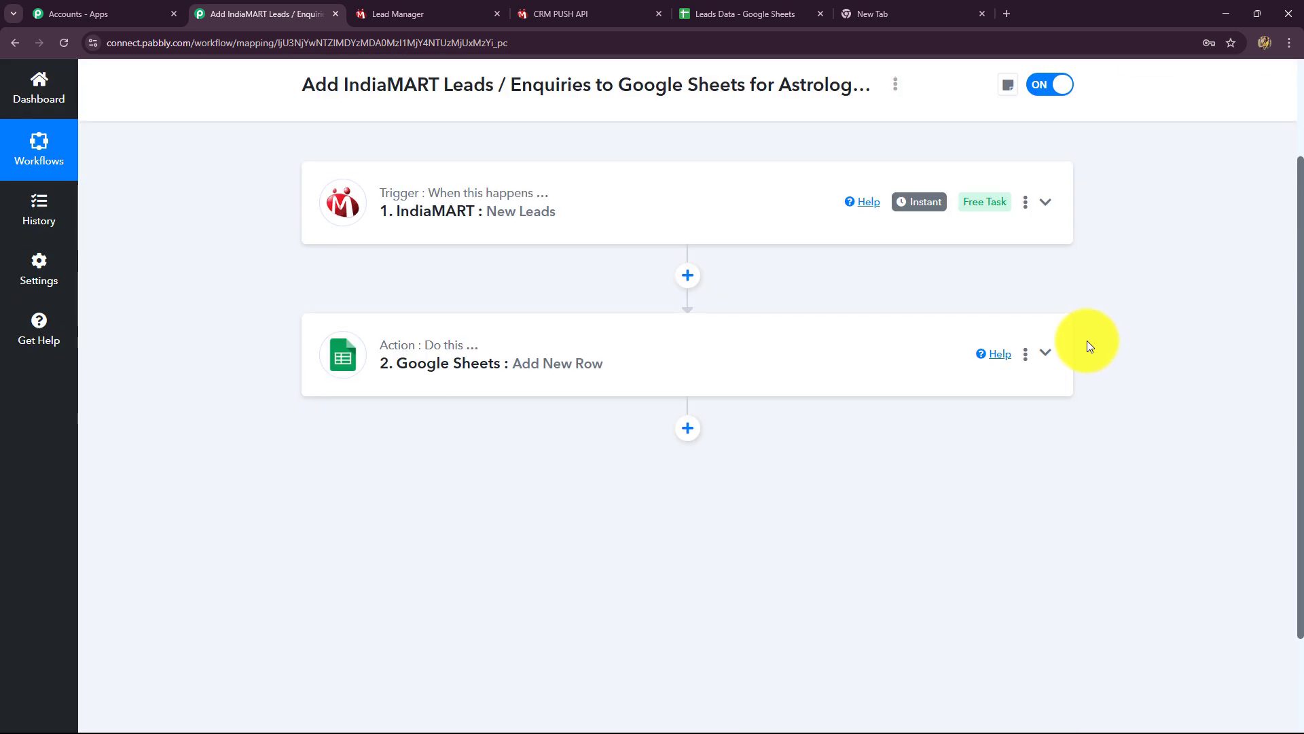